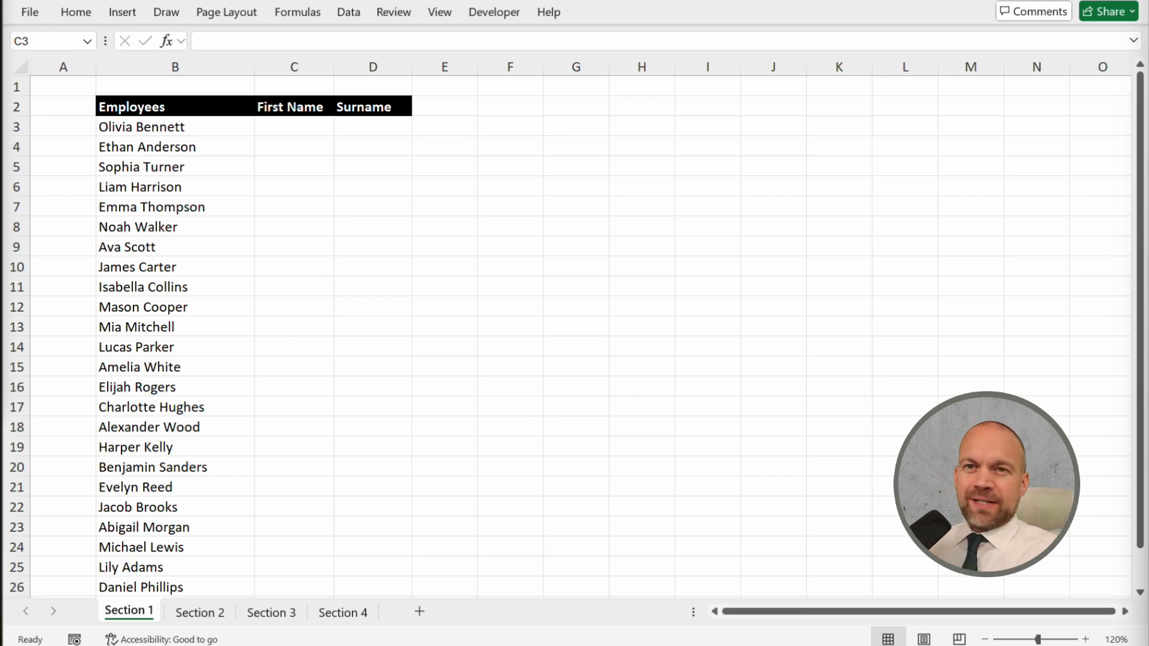
- Enter the formula =FIND(" ",B3) in C3 to locate the space in the first employee's full name
click(76, 242)
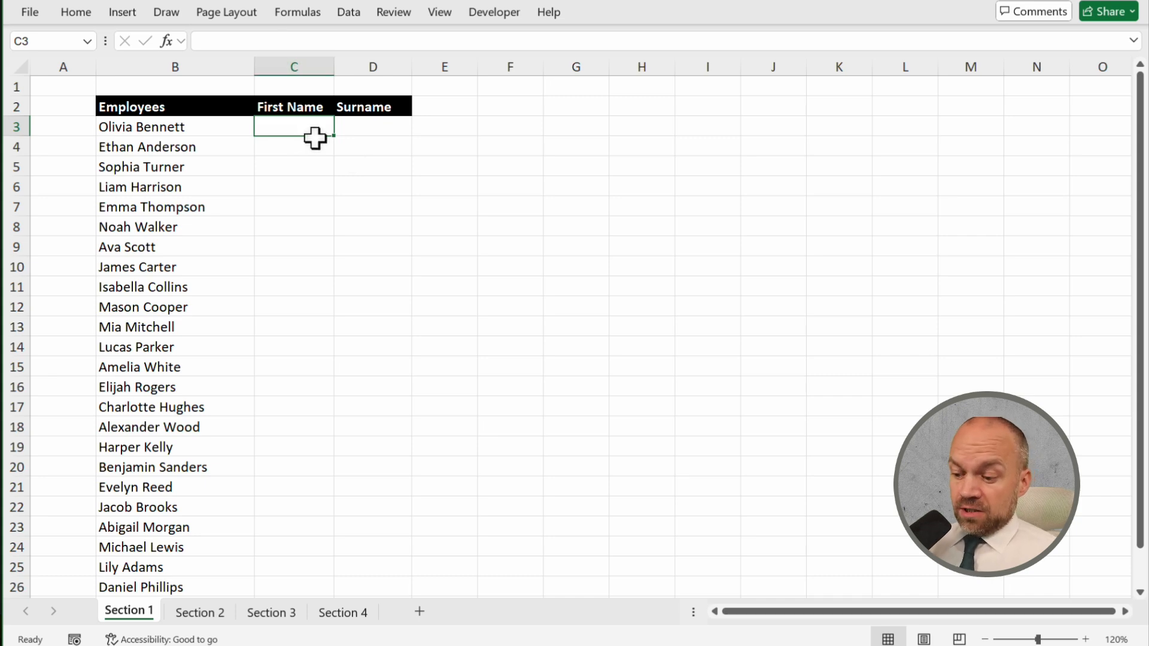
text(=8)
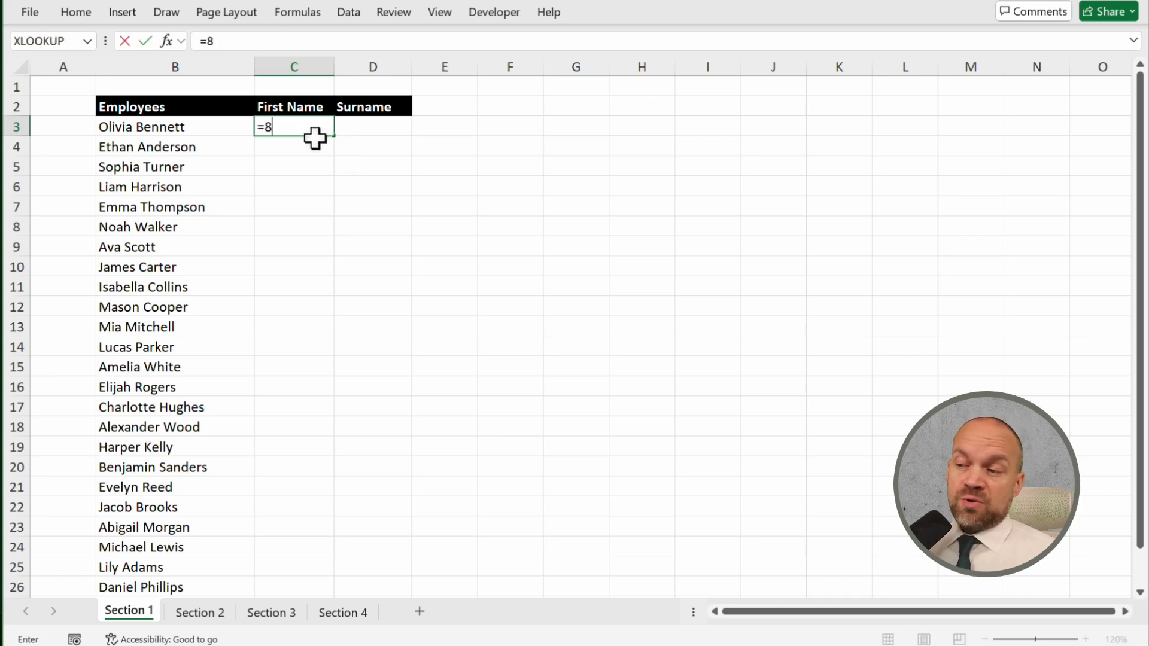
key(BackSpace)
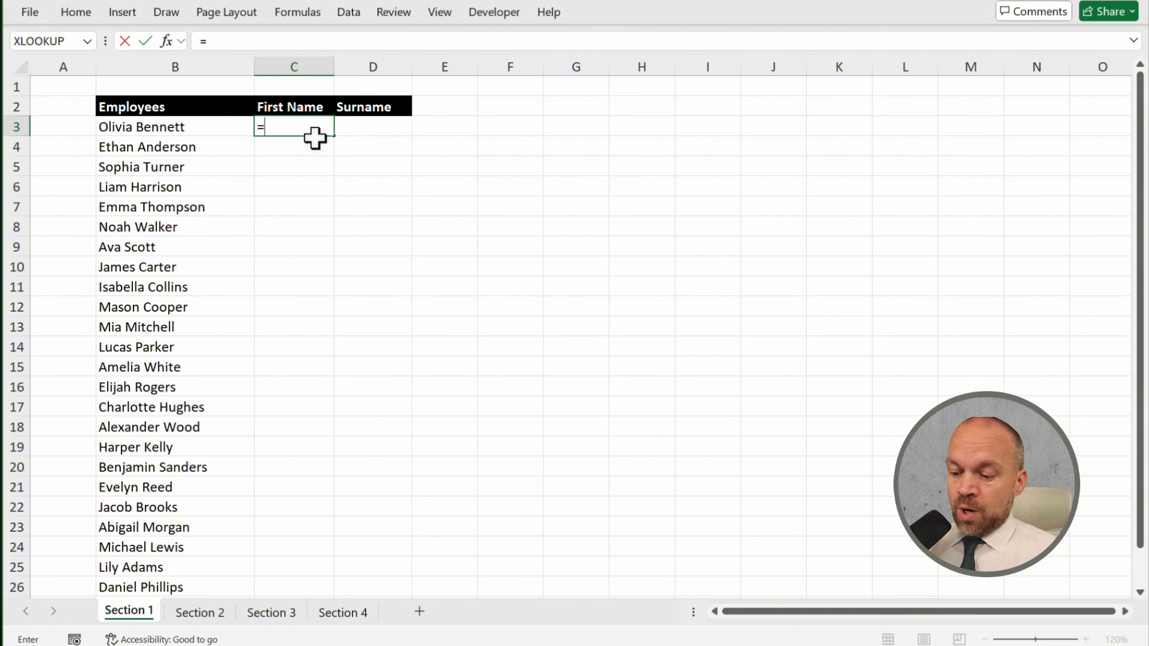
text(find()
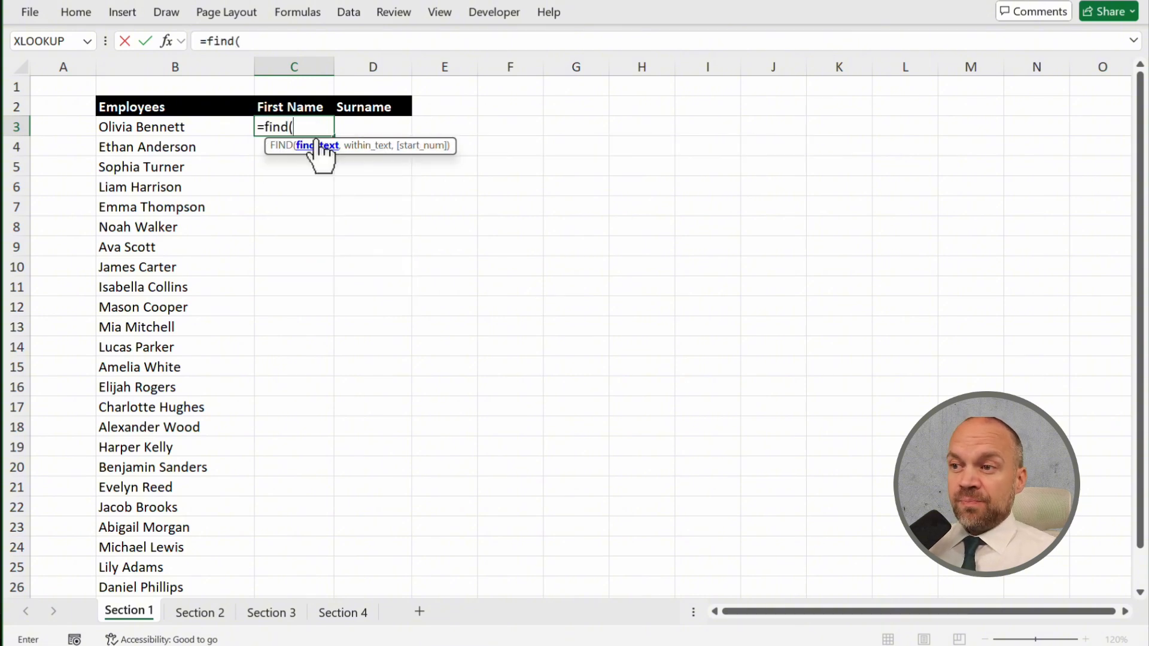
text(" ")
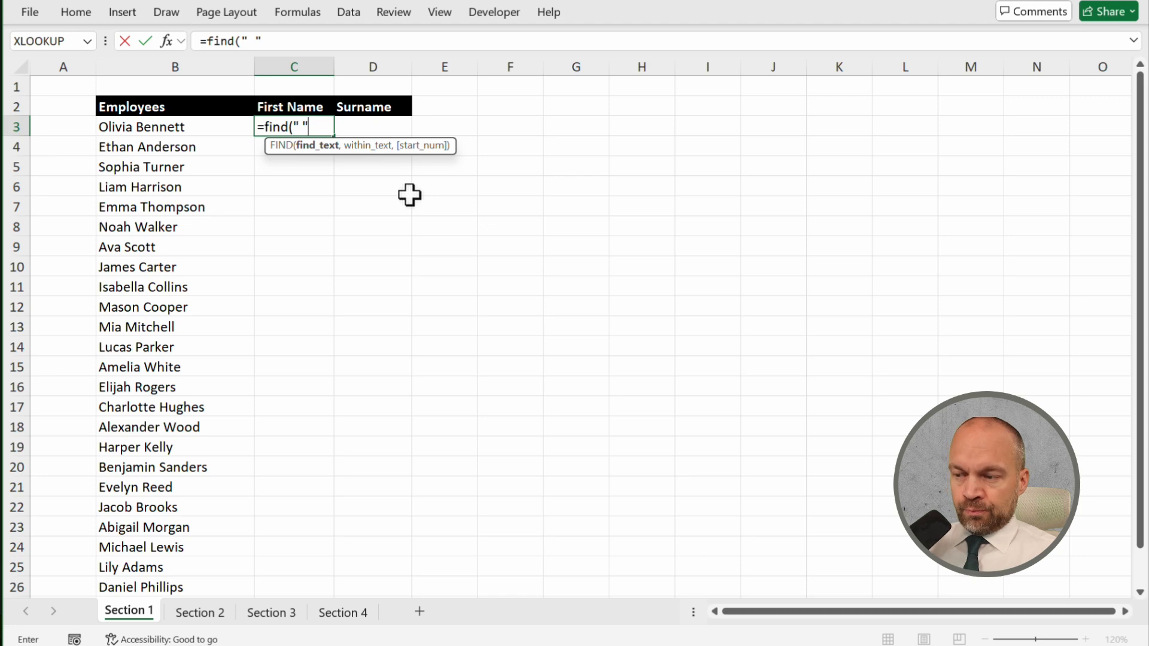
text(,)
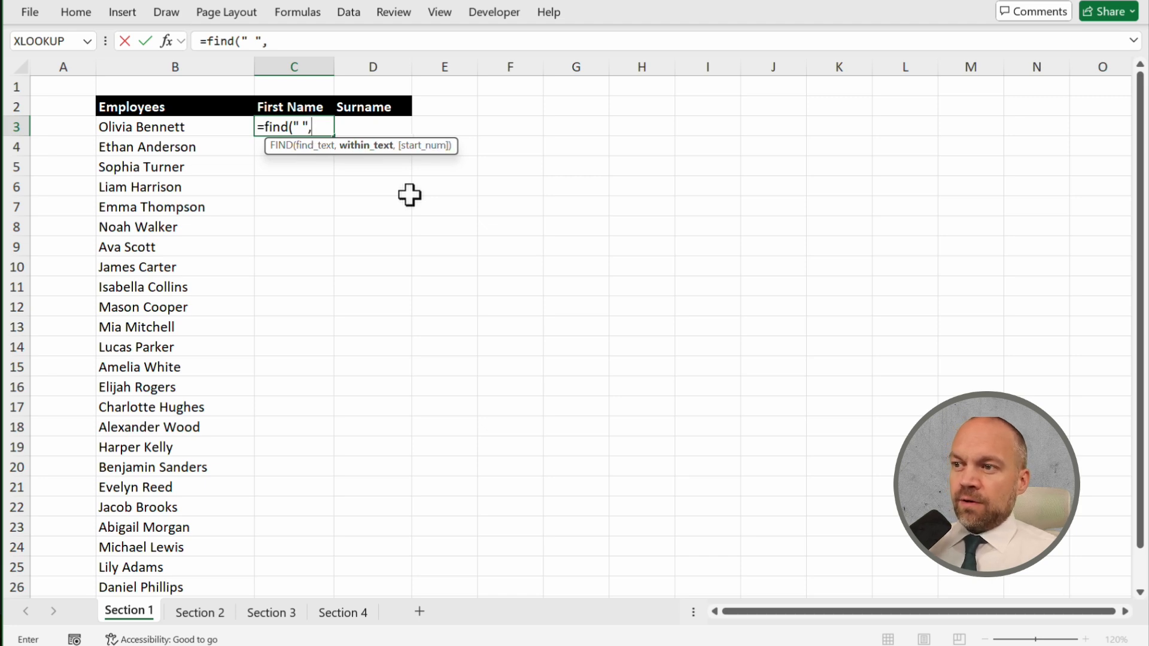
click(157, 128)
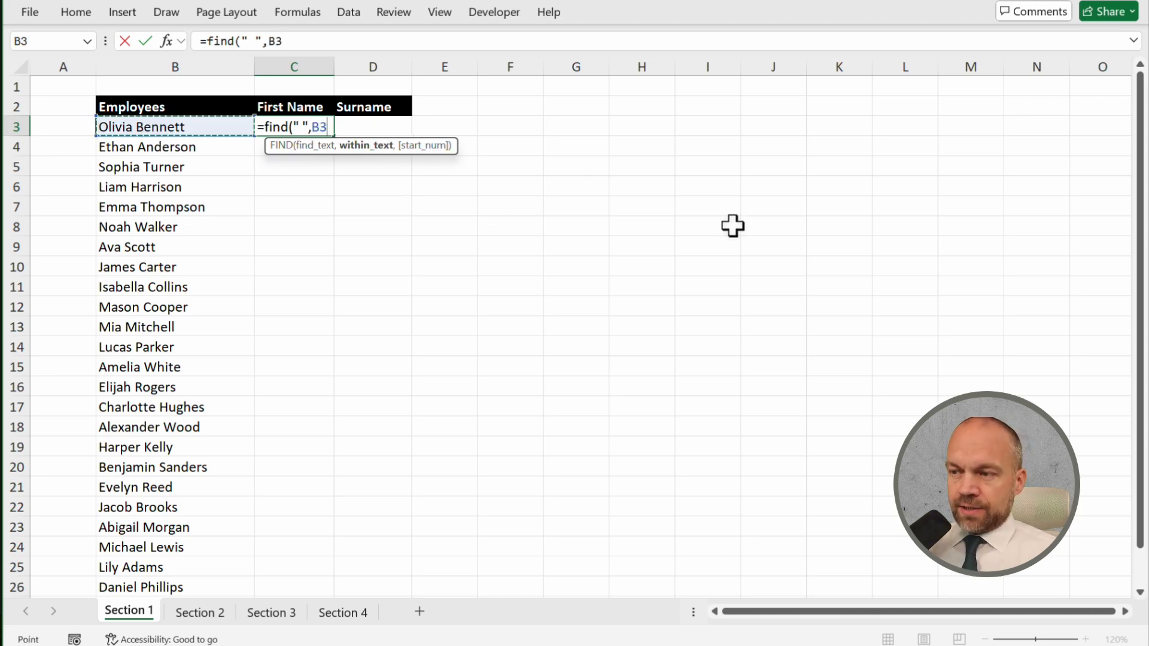
text())
key(Return)
key(Up)
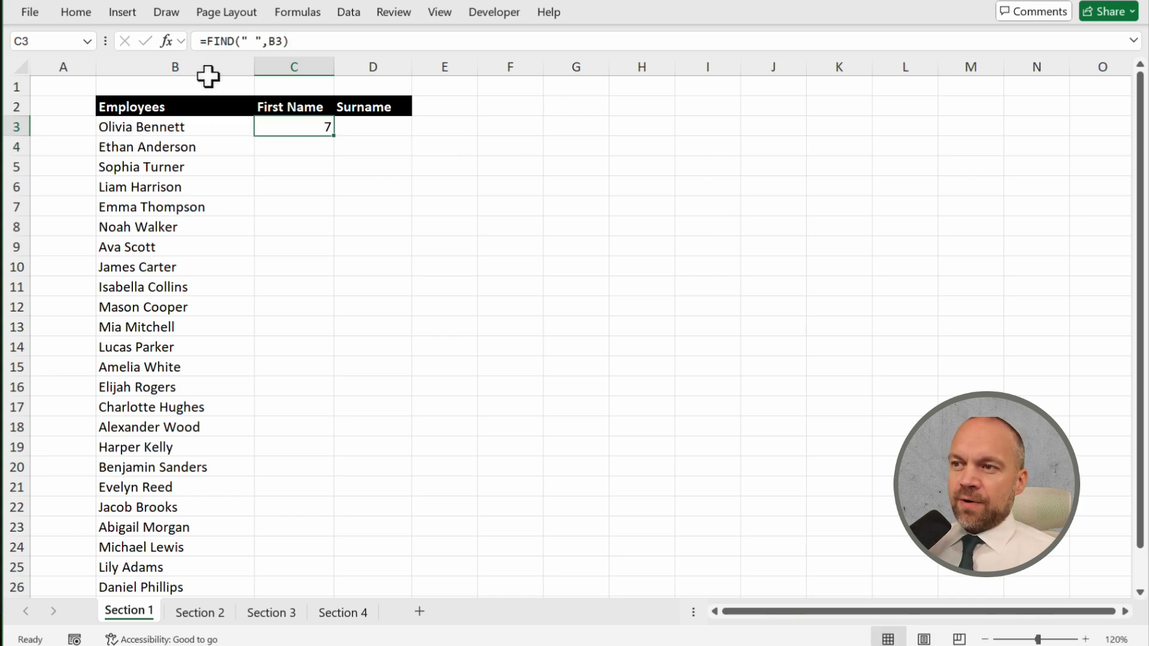
- Wrap the C3 formula in LEFT and subtract 1, giving =LEFT(FIND(" ",B3)-1)
click(212, 42)
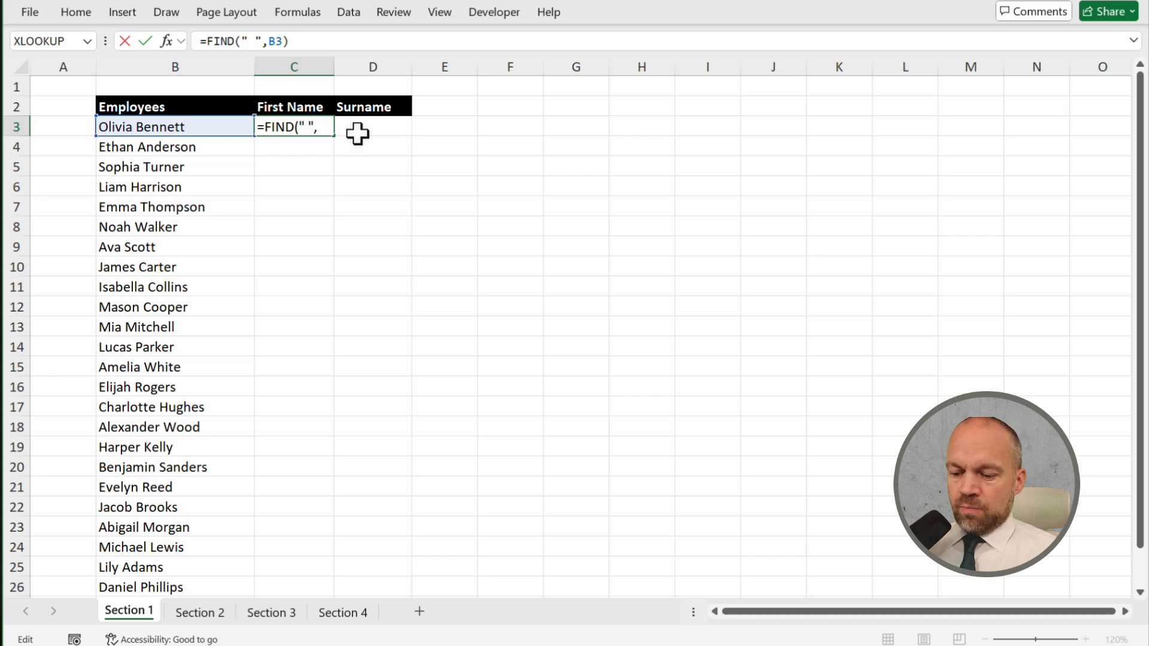
text(left()
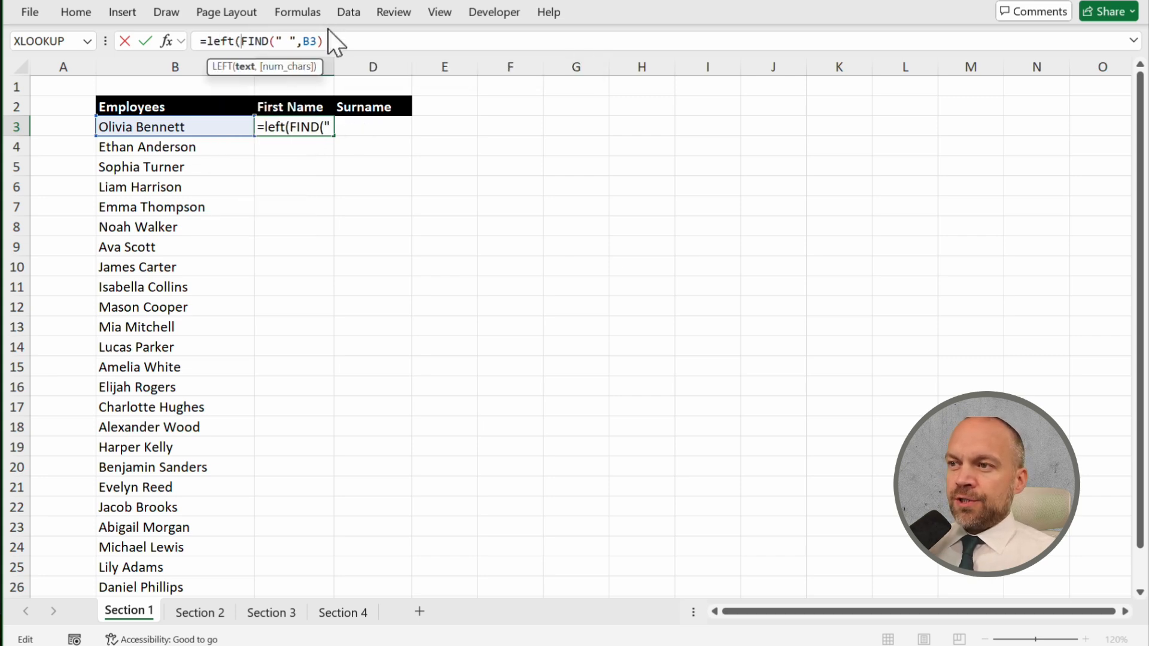
click(383, 42)
text(-1)
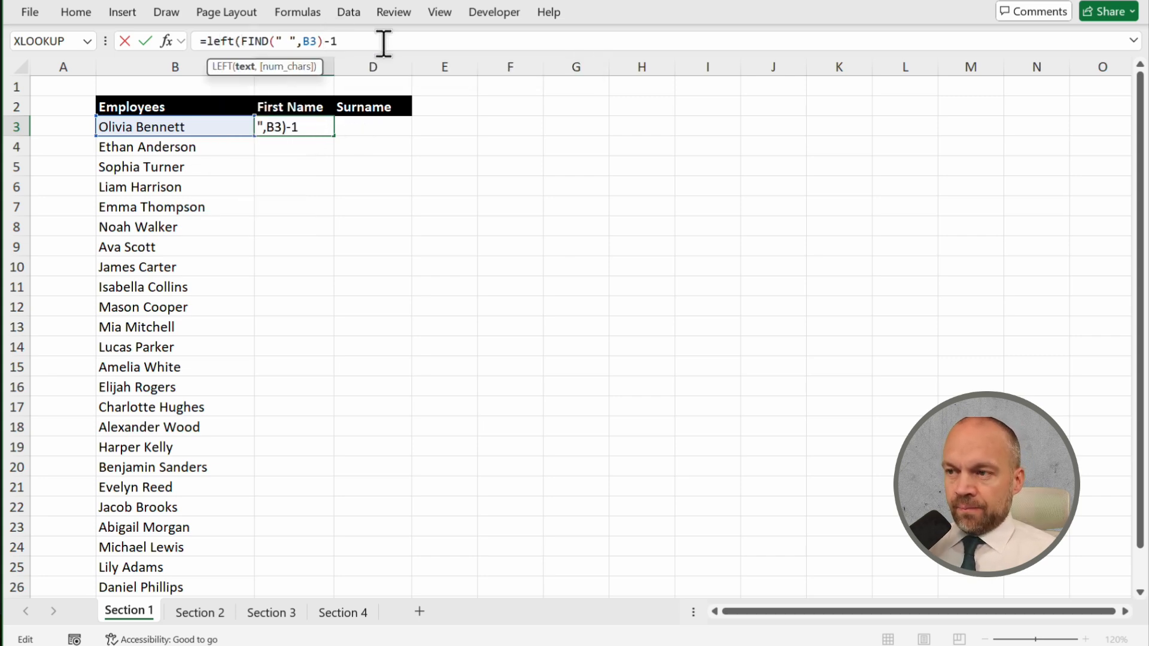
text())
key(Return)
key(Up)
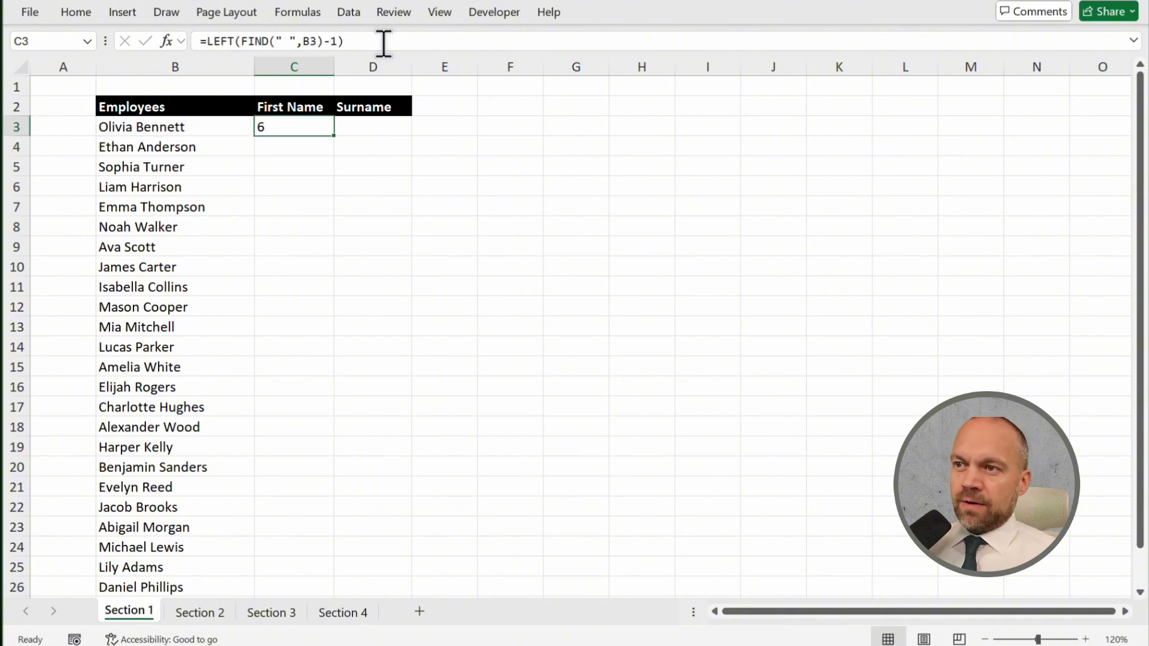
- Add B3 as the text argument of LEFT in C3, giving =LEFT(B3,FIND(" ",B3)-1)
click(242, 42)
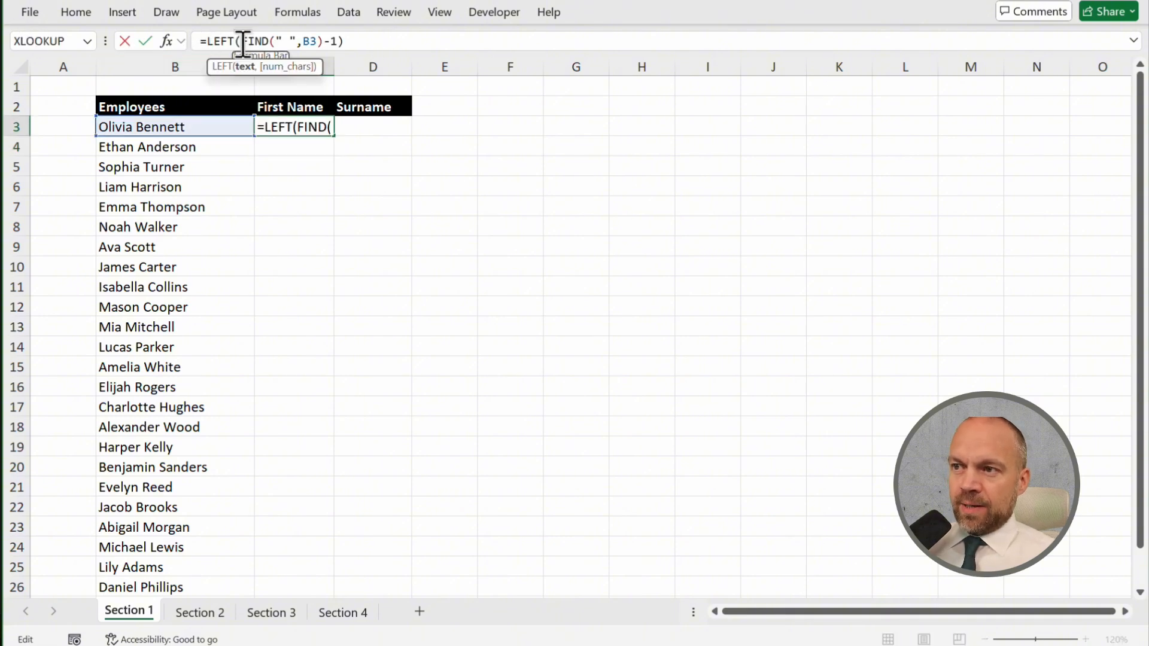
click(211, 126)
text(,)
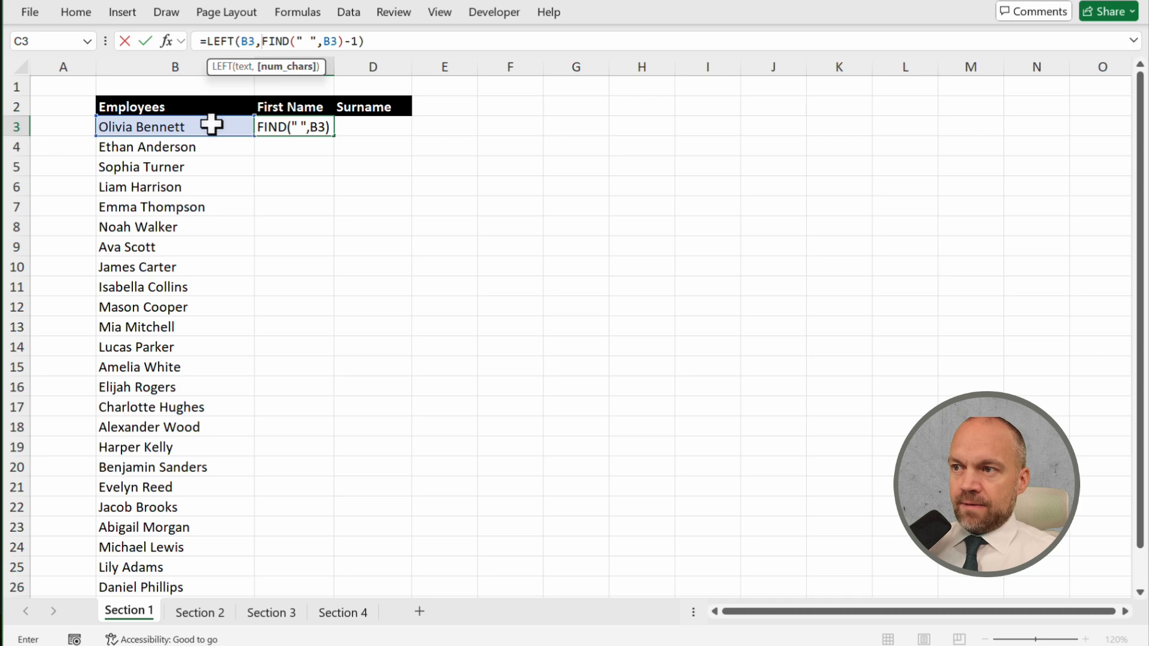
key(Return)
key(Up)
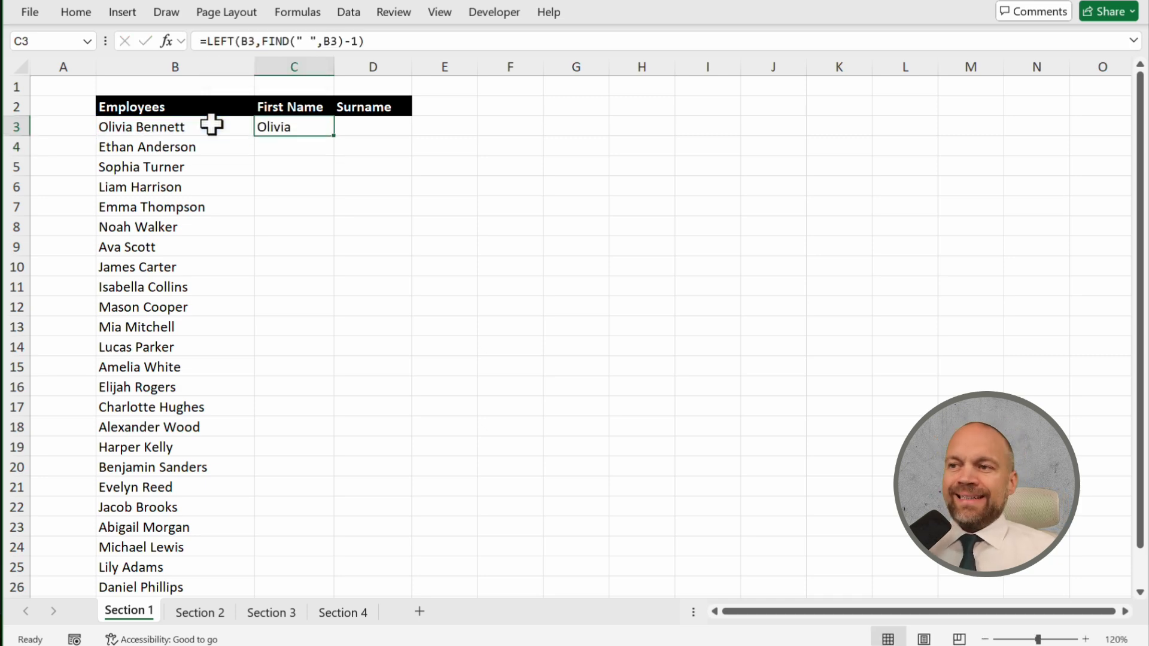
- Replace the C3 formula with the first employee's first name as plain text and Flash Fill the First Name column
key(Delete)
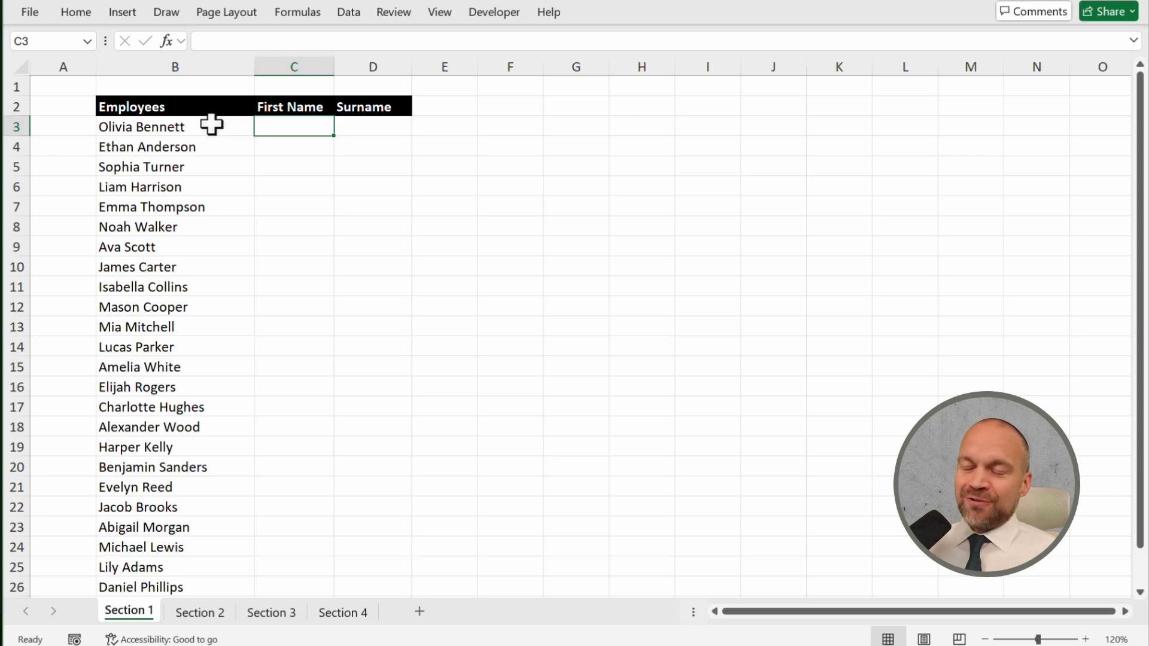
text(Olivia)
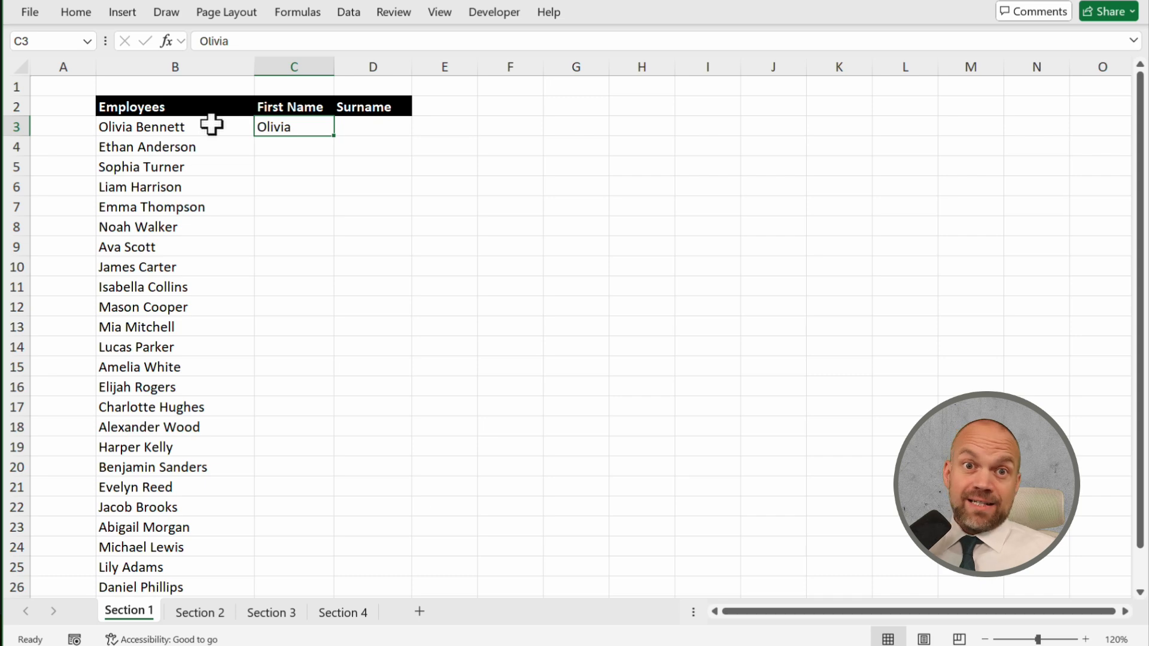
click(358, 13)
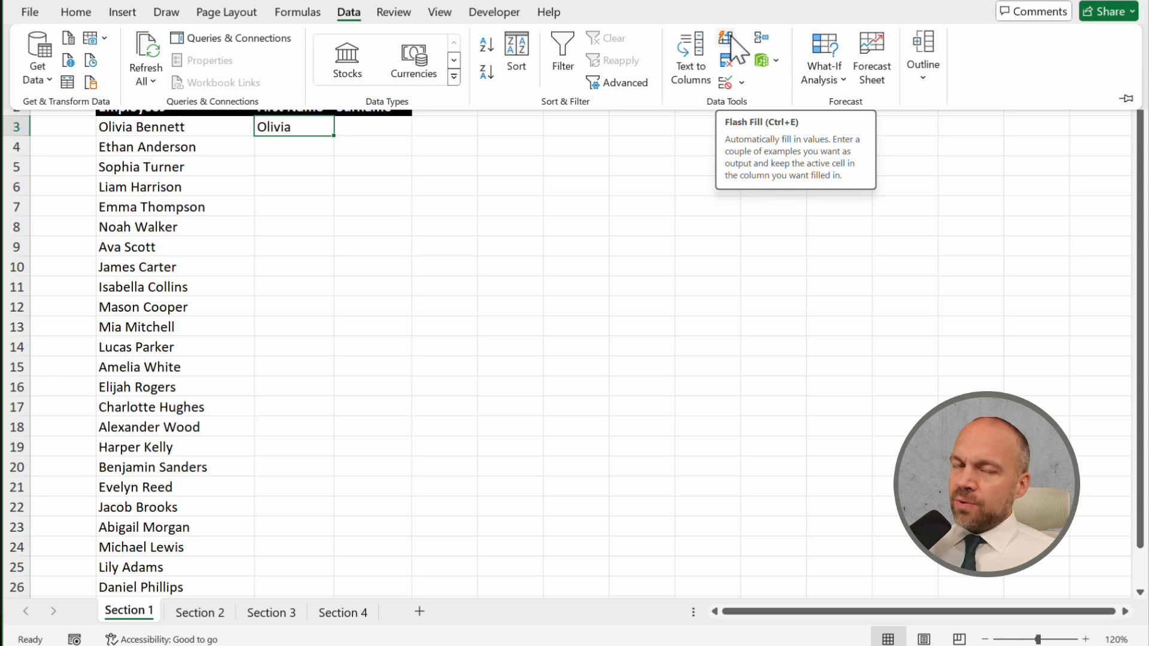
click(290, 127)
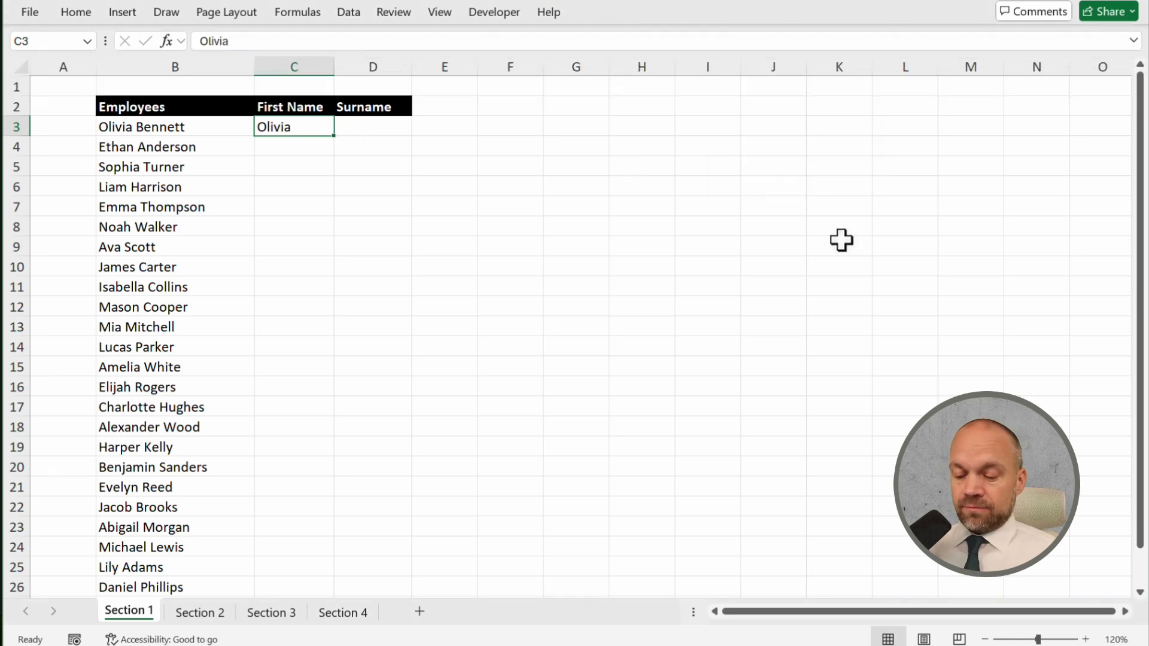
key(ctrl+e)
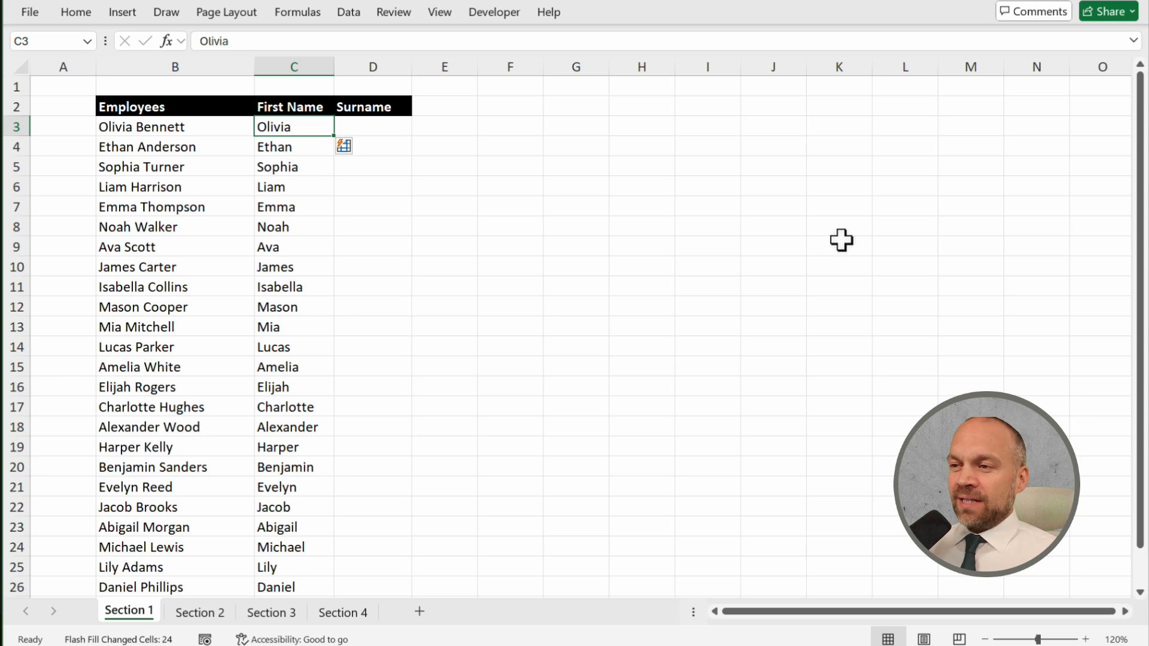
- Enter the first employee's surname in D3 and Flash Fill the Surname column
key(Right)
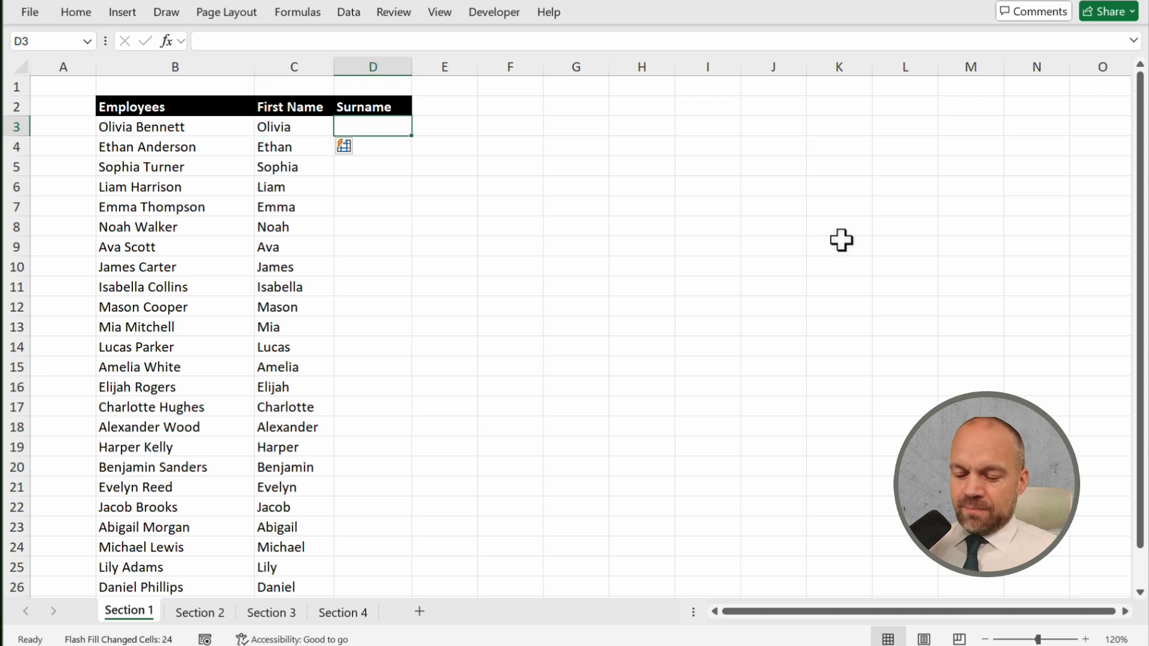
text(Bennett)
key(Return)
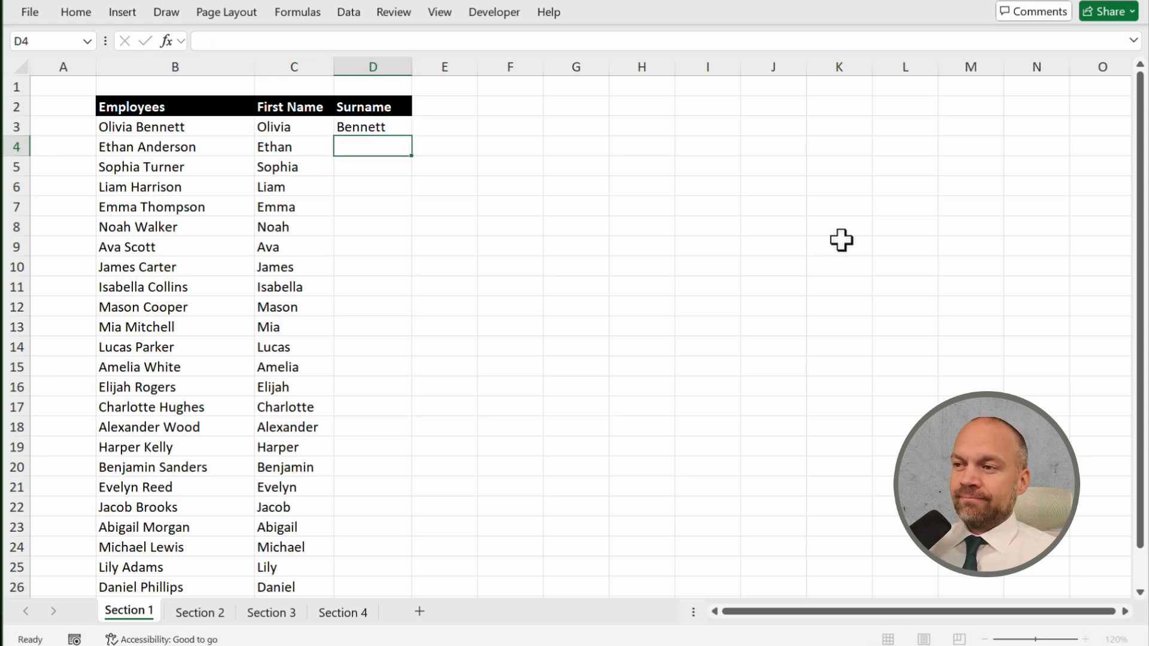
key(Up)
key(ctrl+e)
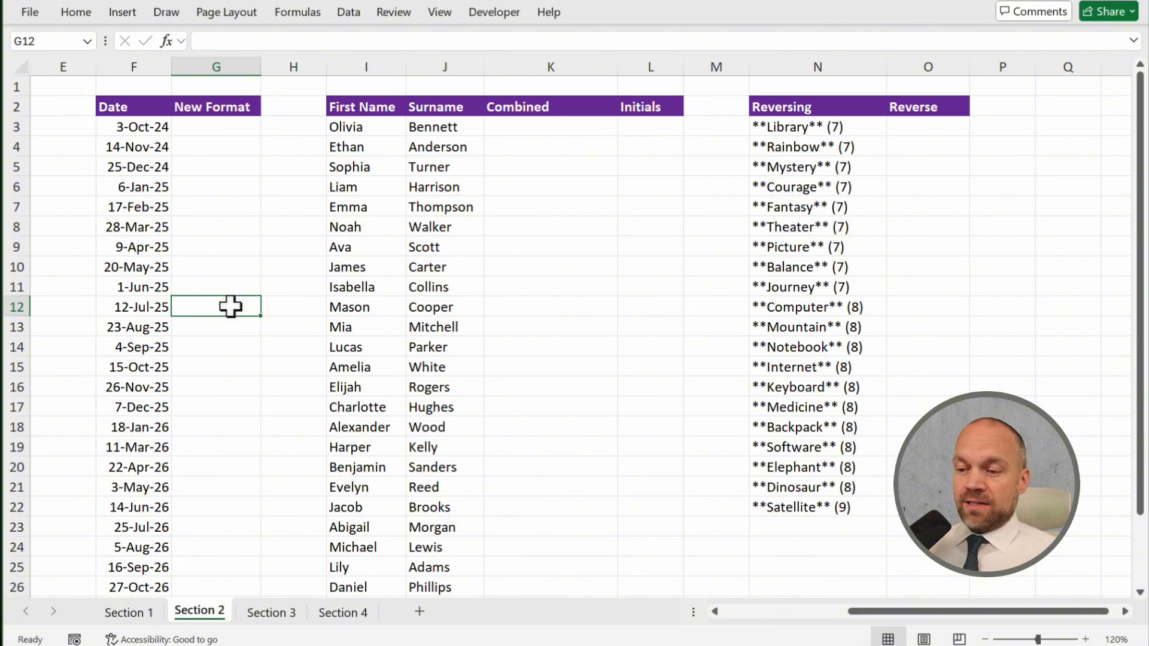
- Enter '+44 as text in C3 of the Section 2 sheet and Flash Fill the Country Code column
key(Left)
key(Home)
key(ctrl+Home)
key(Down)
key(Down)
key(Right)
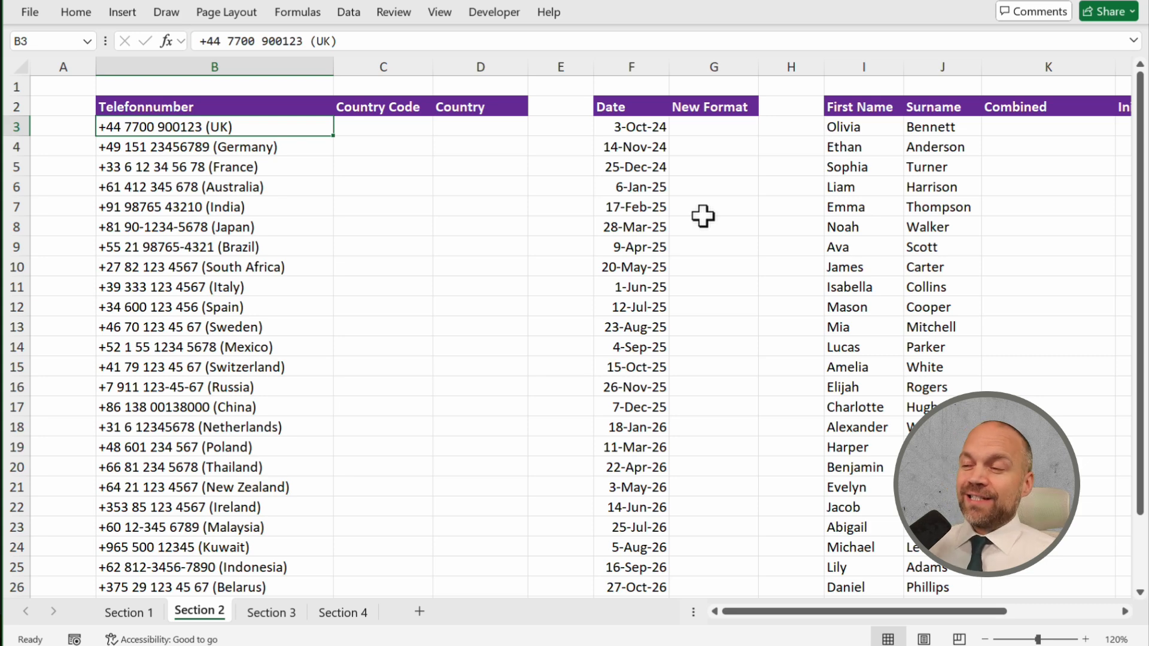
click(413, 126)
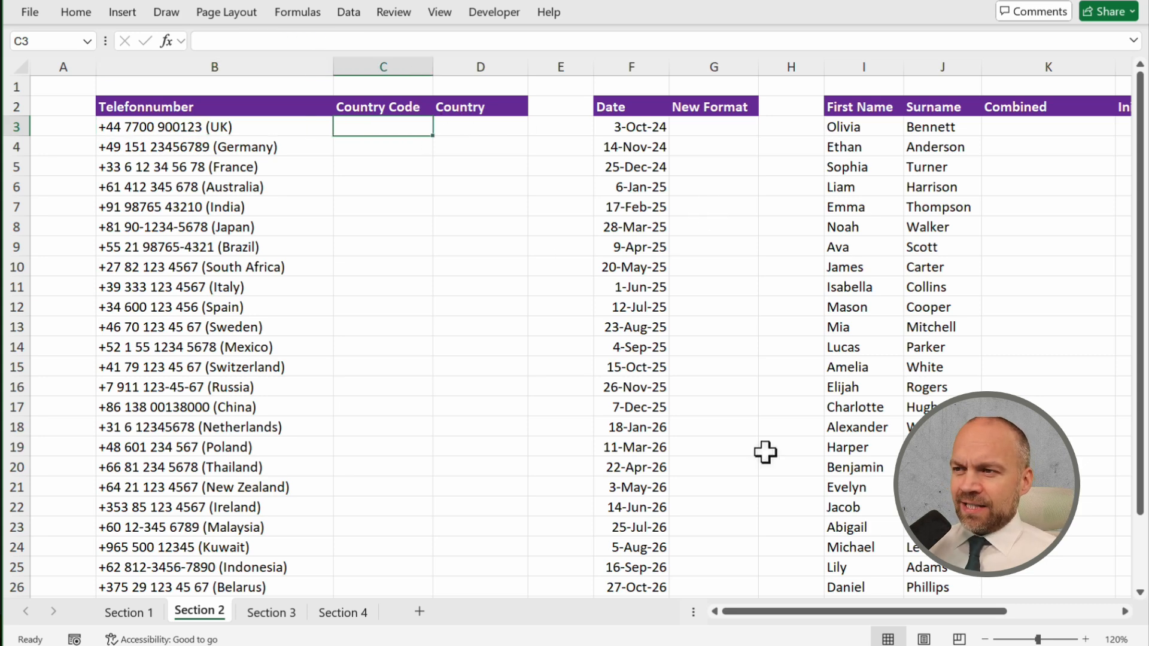
text('+44)
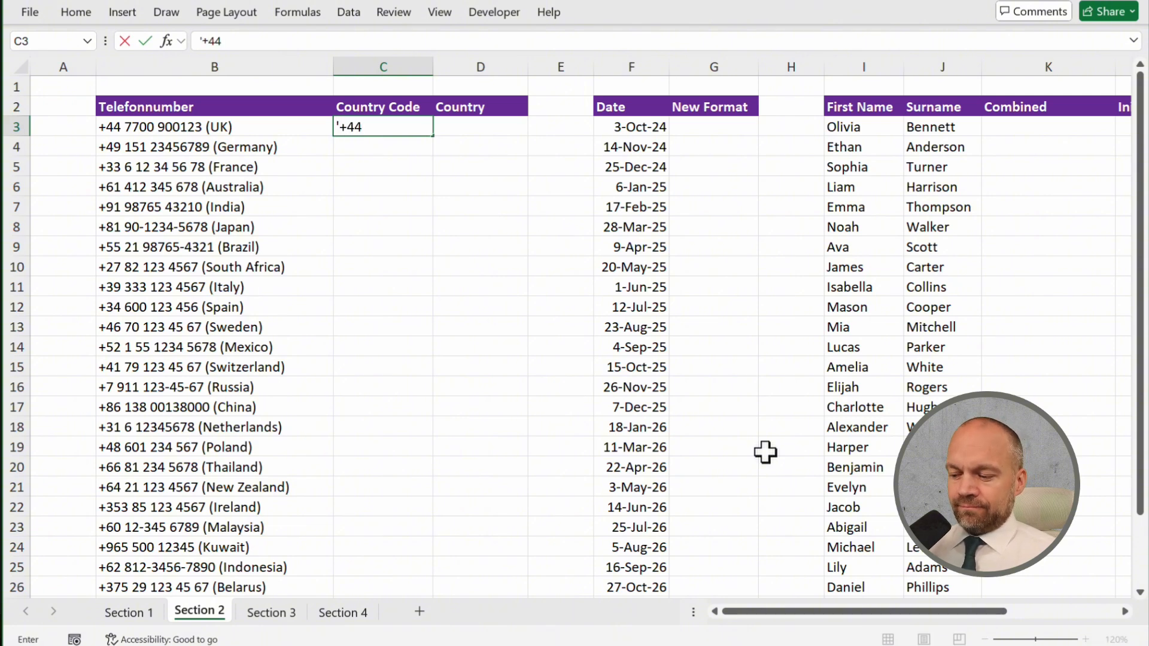
key(Return)
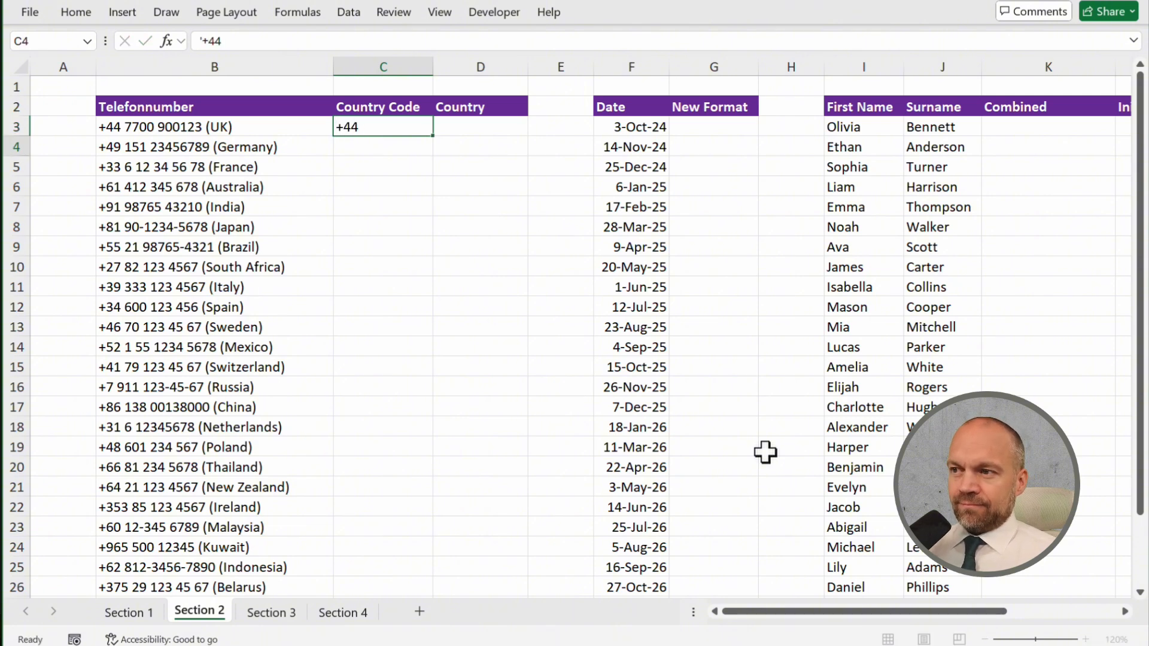
key(Up)
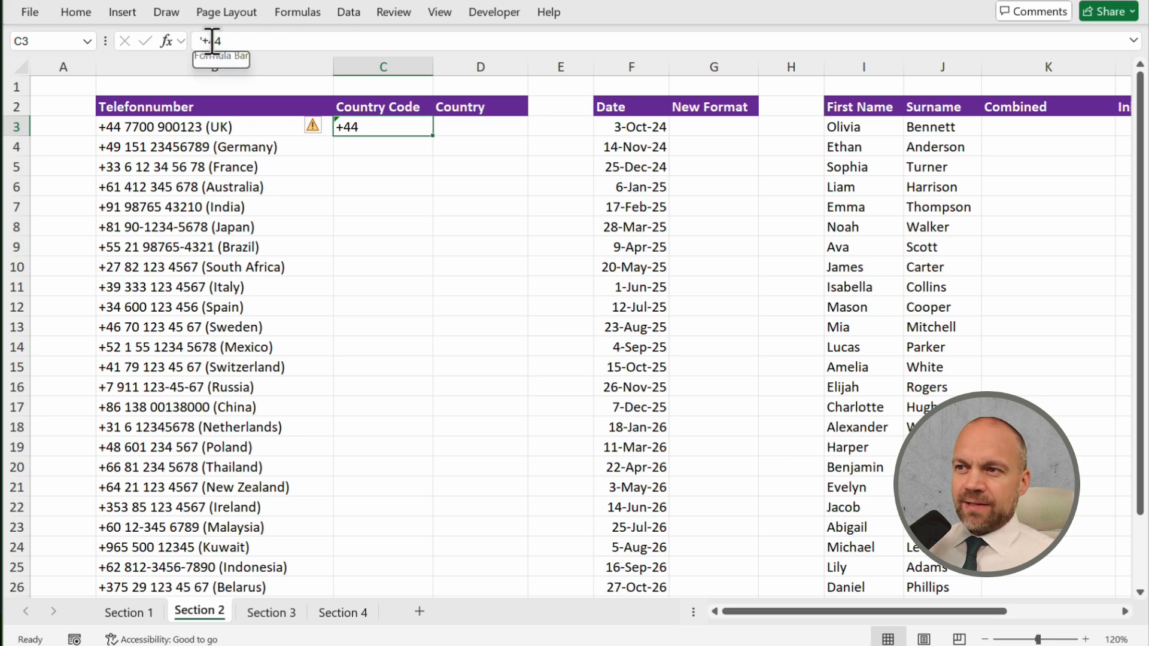
key(Down)
key(Up)
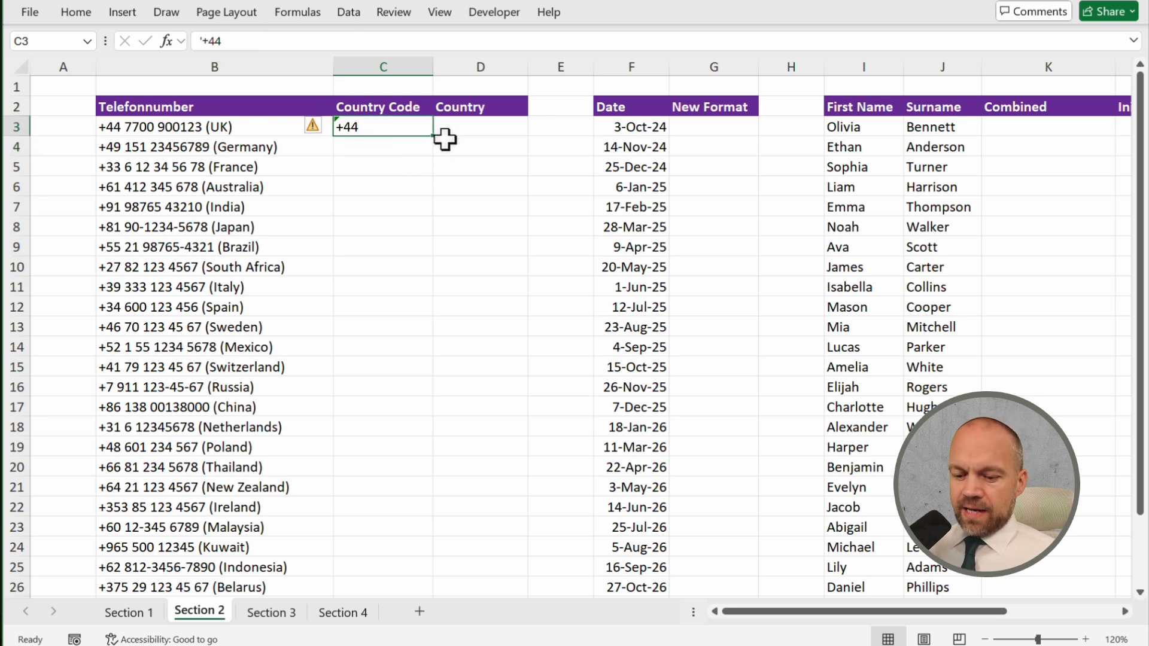
key(ctrl+e)
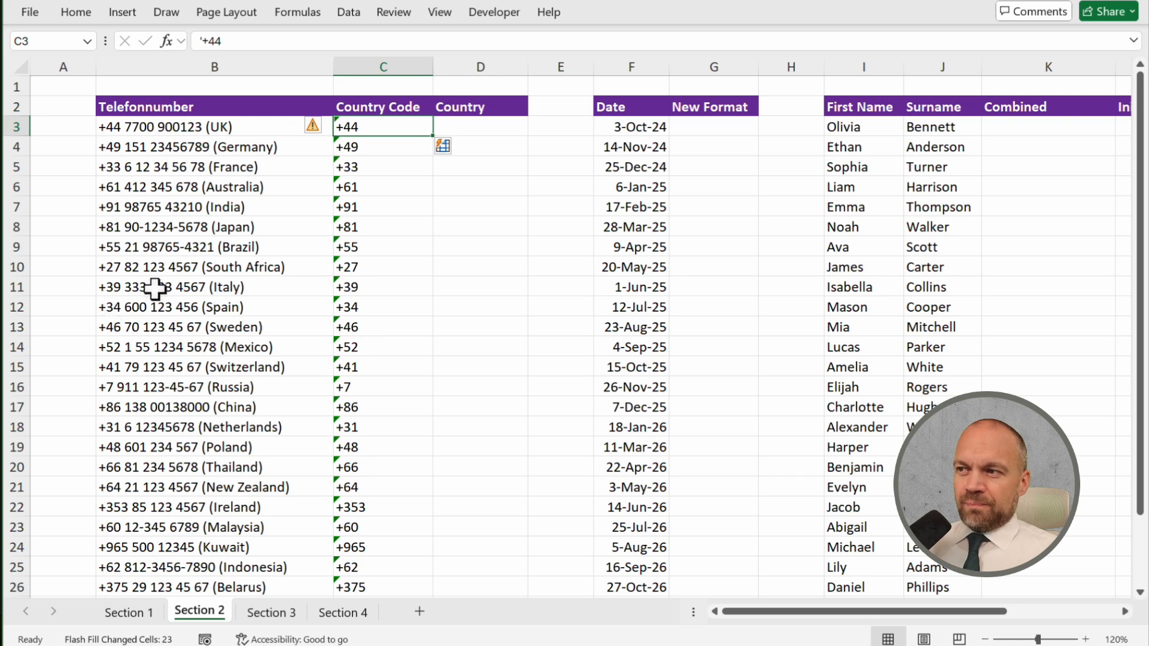
- Enter UK in D3 and Flash Fill the Country column from the phone number entries
click(518, 133)
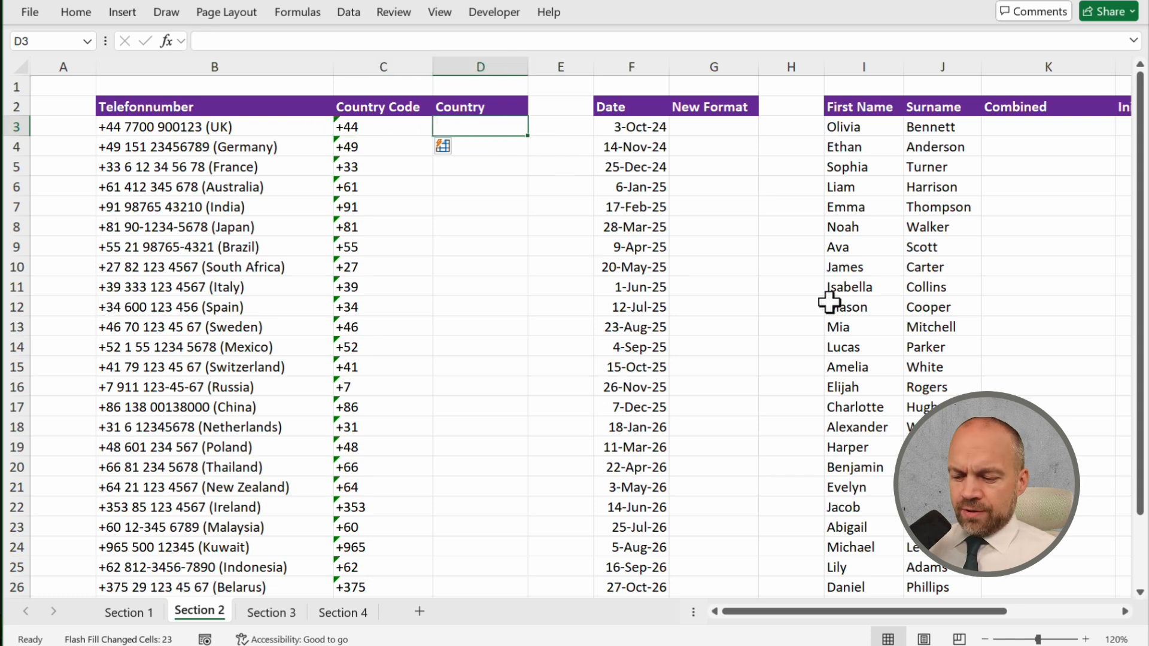
text(UK)
key(Return)
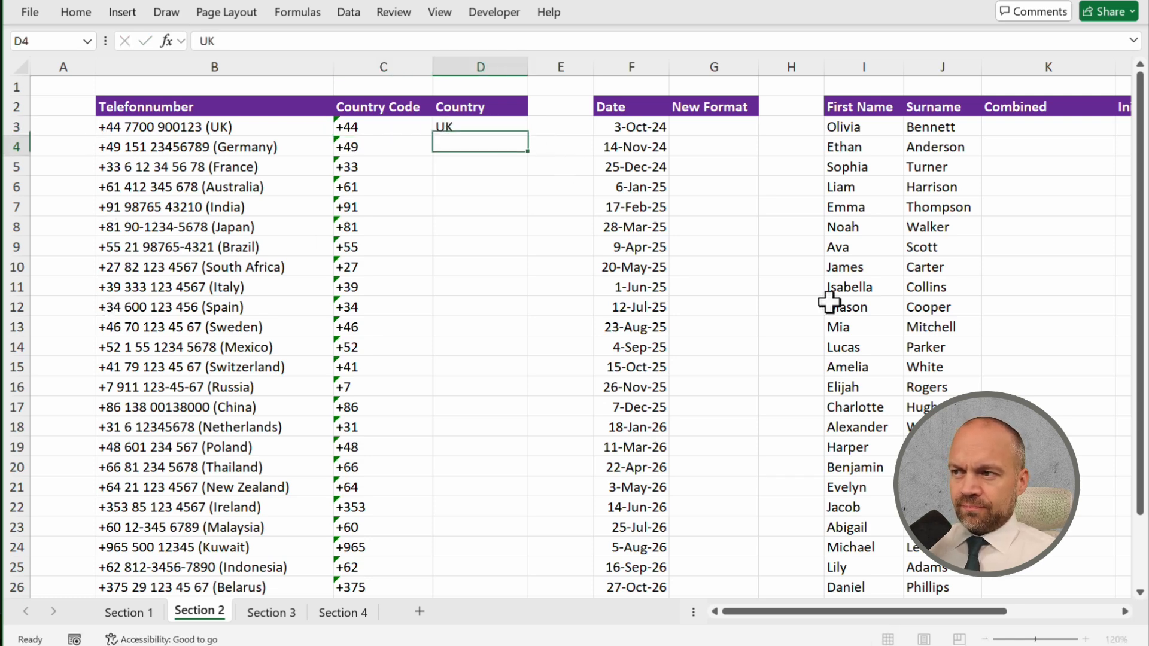
key(Up)
key(ctrl+e)
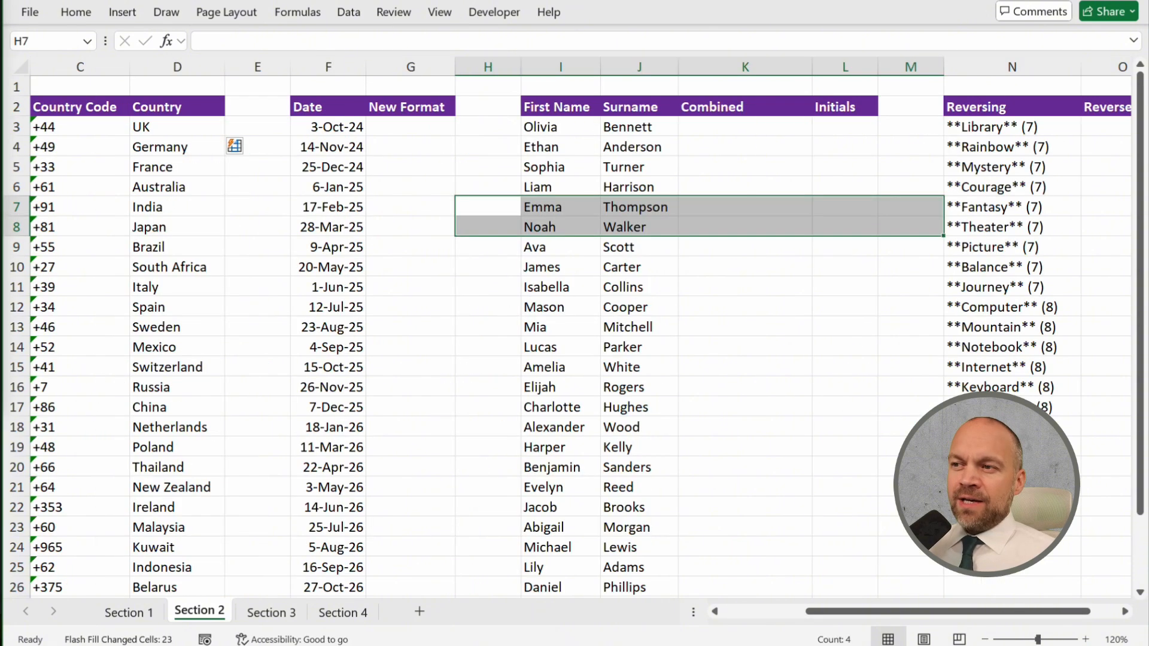
- Enter the first date as 10/03/2024 in G3 and Flash Fill the New Format column
click(347, 131)
click(410, 129)
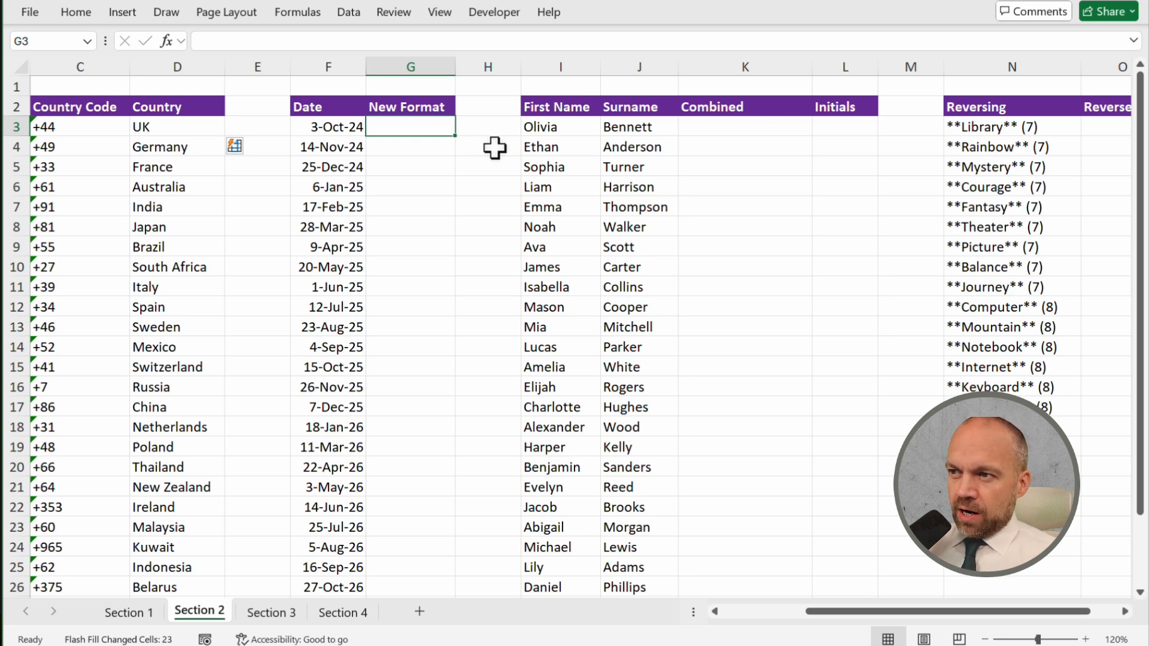
text(10/)
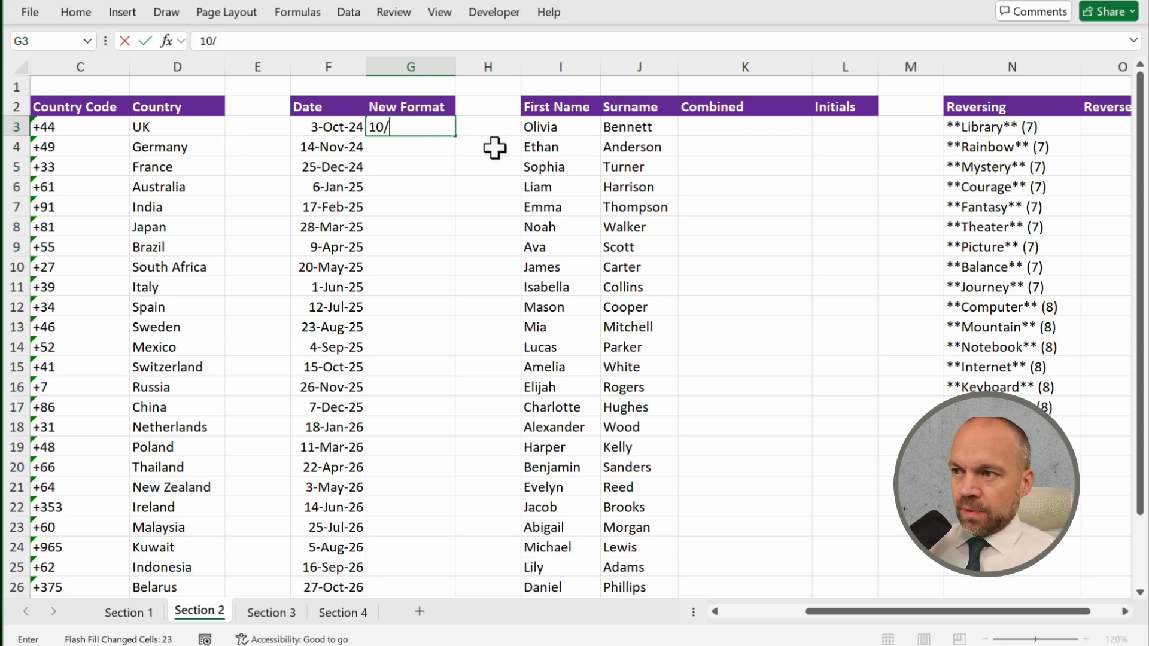
text(03/2024)
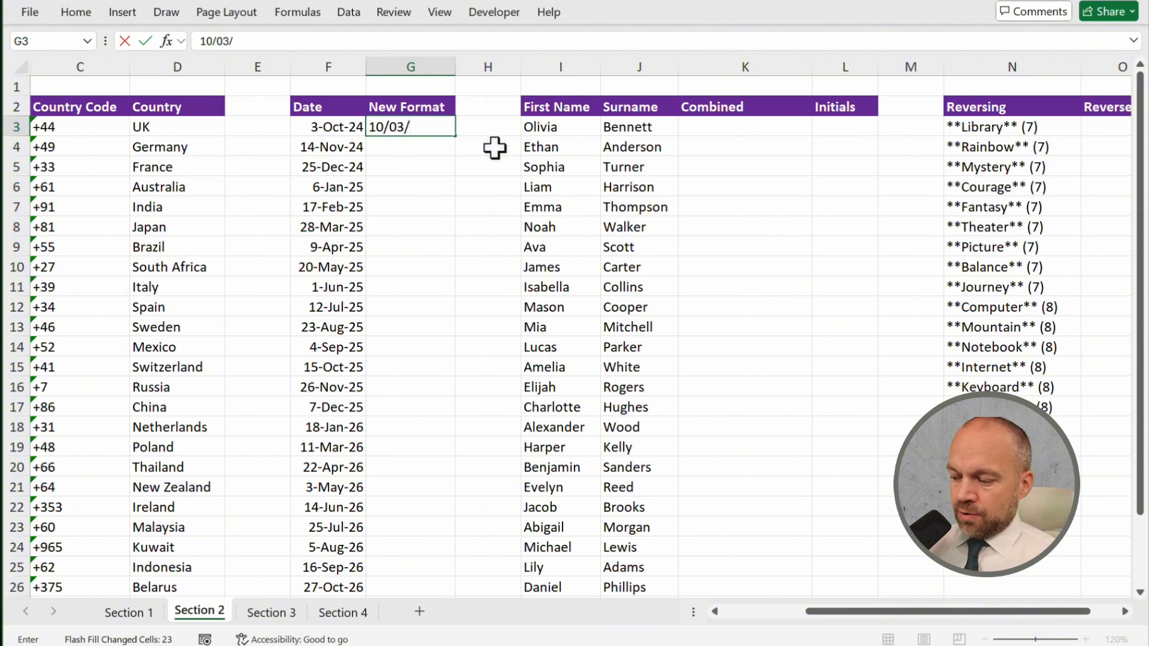
key(Return)
key(Up)
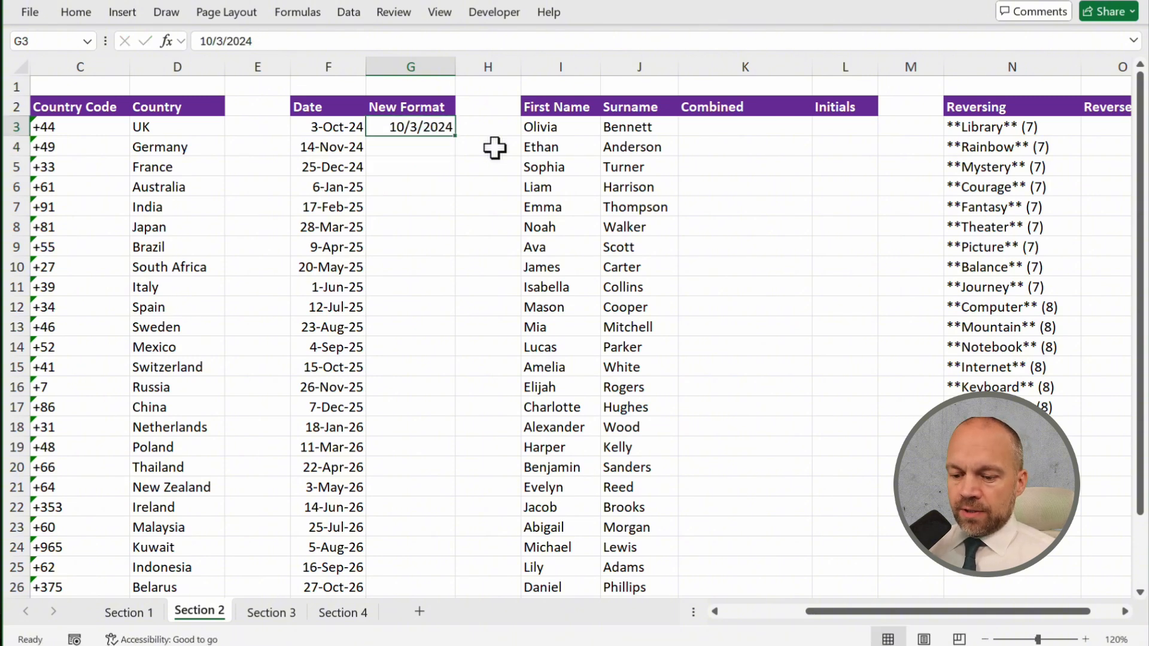
key(ctrl+e)
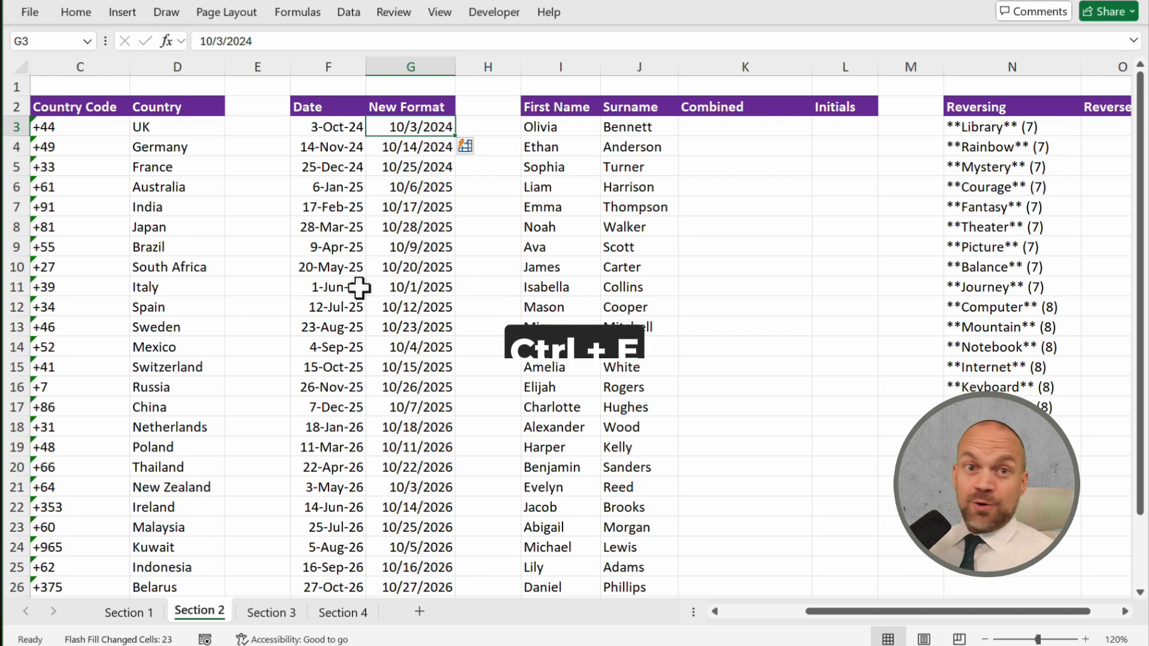
- Enter the first person's surname, a comma and first name in K3 and Flash Fill the Combined column
drag(541, 207, 1134, 266)
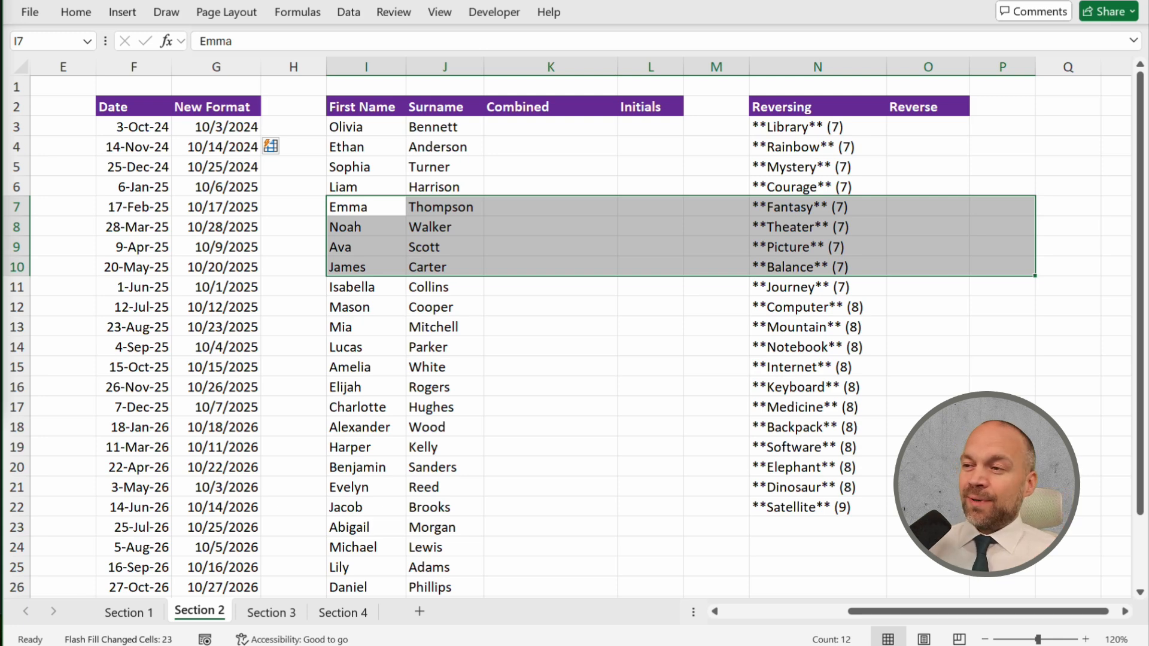
click(553, 126)
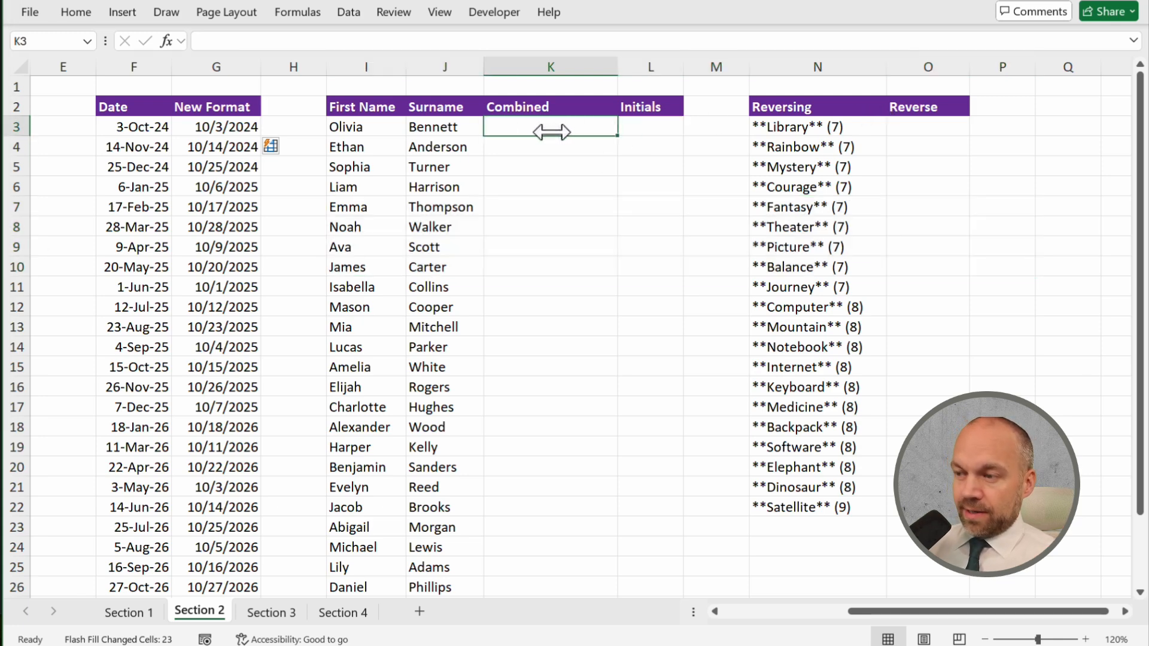
text(Bennett)
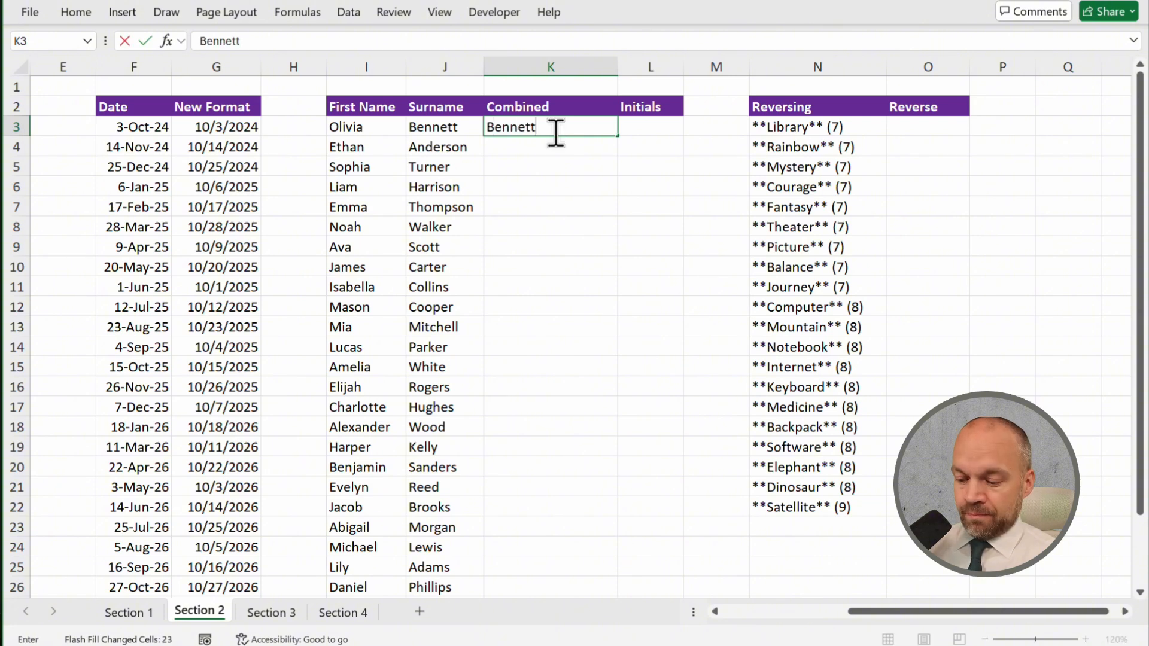
text(, Olivia)
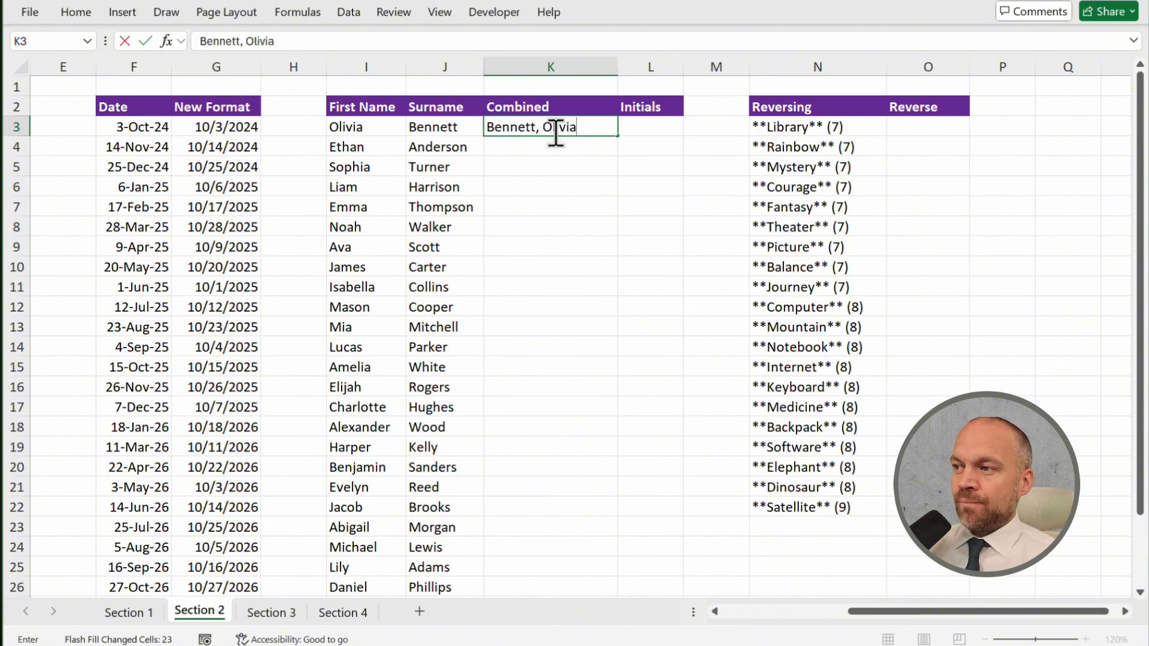
key(Return)
key(Up)
key(ctrl+e)
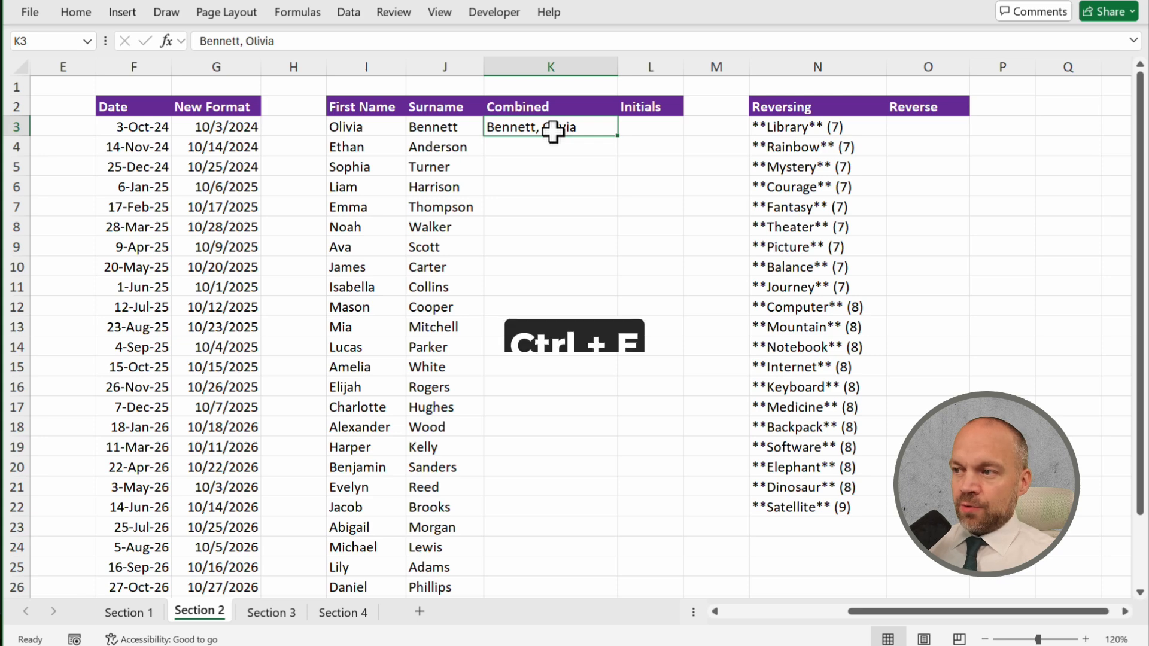
- Enter the first person's initials with a period after each letter in L3 and Flash Fill the Initials column
click(652, 249)
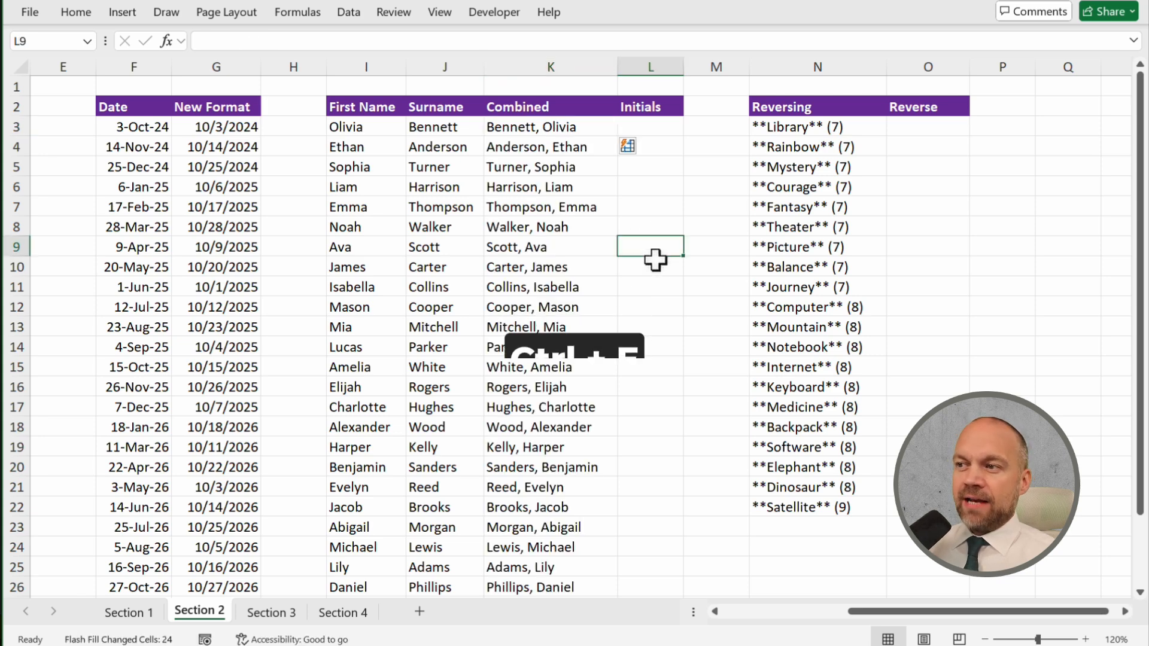
click(664, 127)
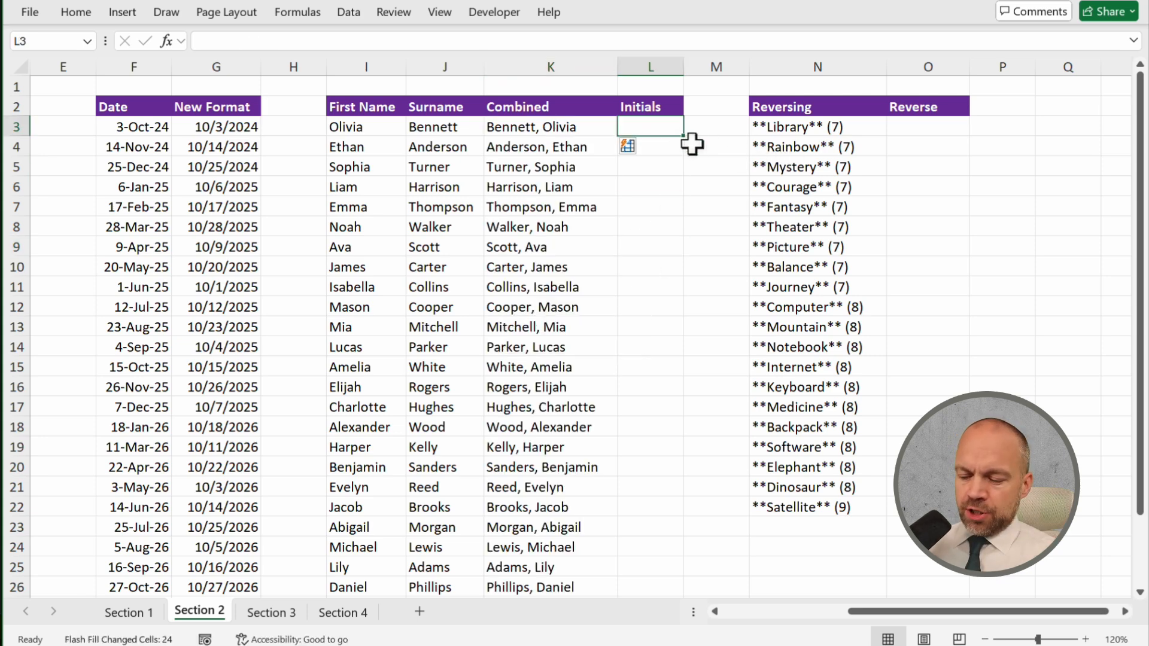
text(O.B.)
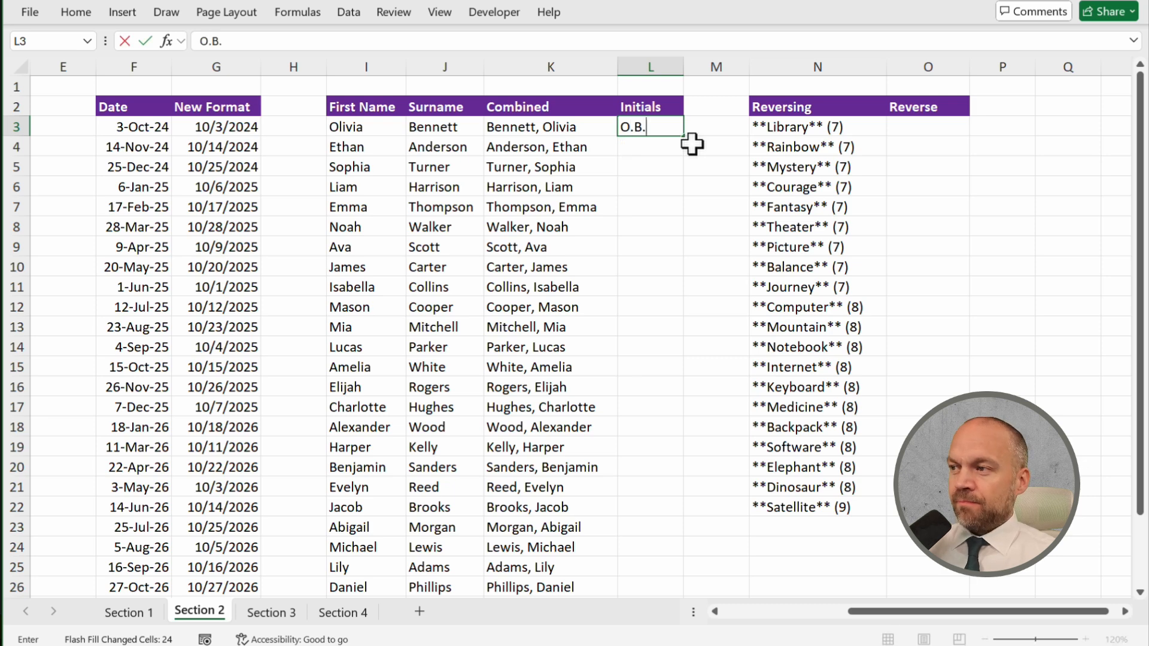
key(ctrl+e)
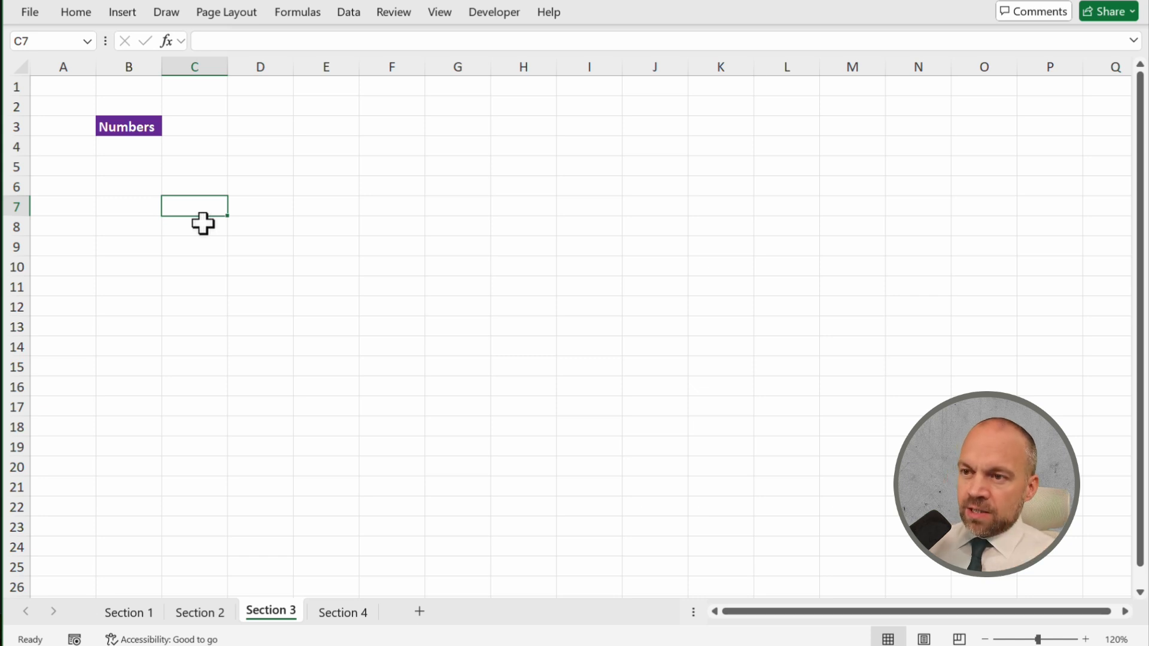
- Enter 15 and 16 in B4 and B5 under Numbers and extend the series down to B20
key(Left)
key(Up)
key(Up)
key(Up)
text(15)
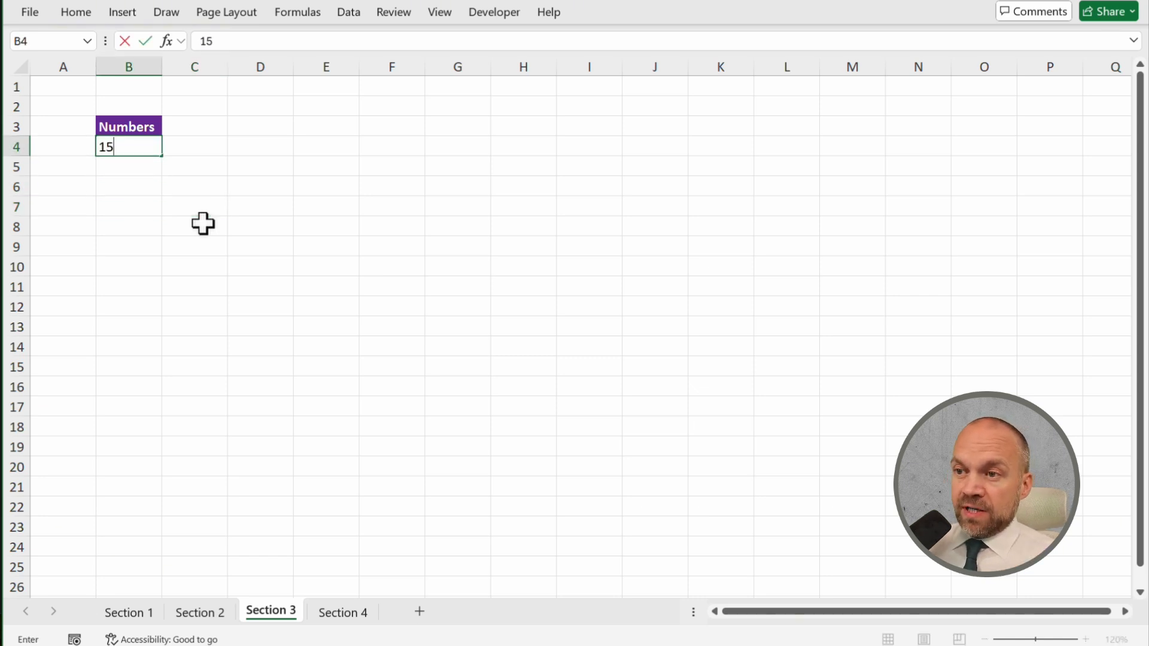
key(Return)
text(16)
key(ctrl+Return)
key(shift+Up)
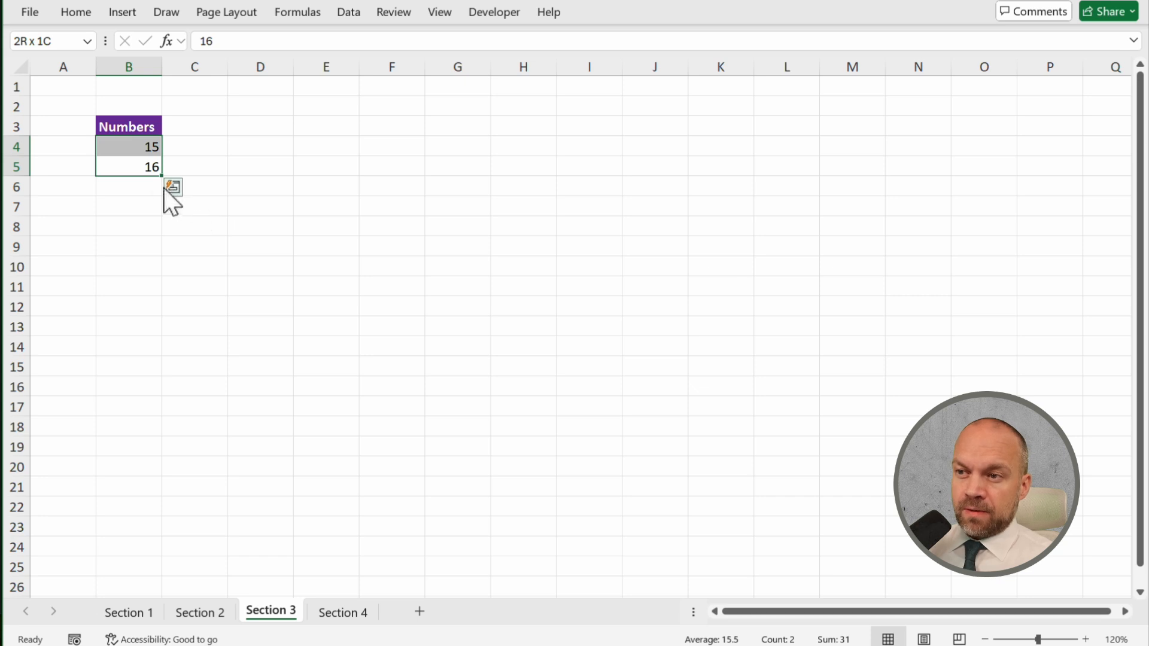
drag(162, 177, 173, 473)
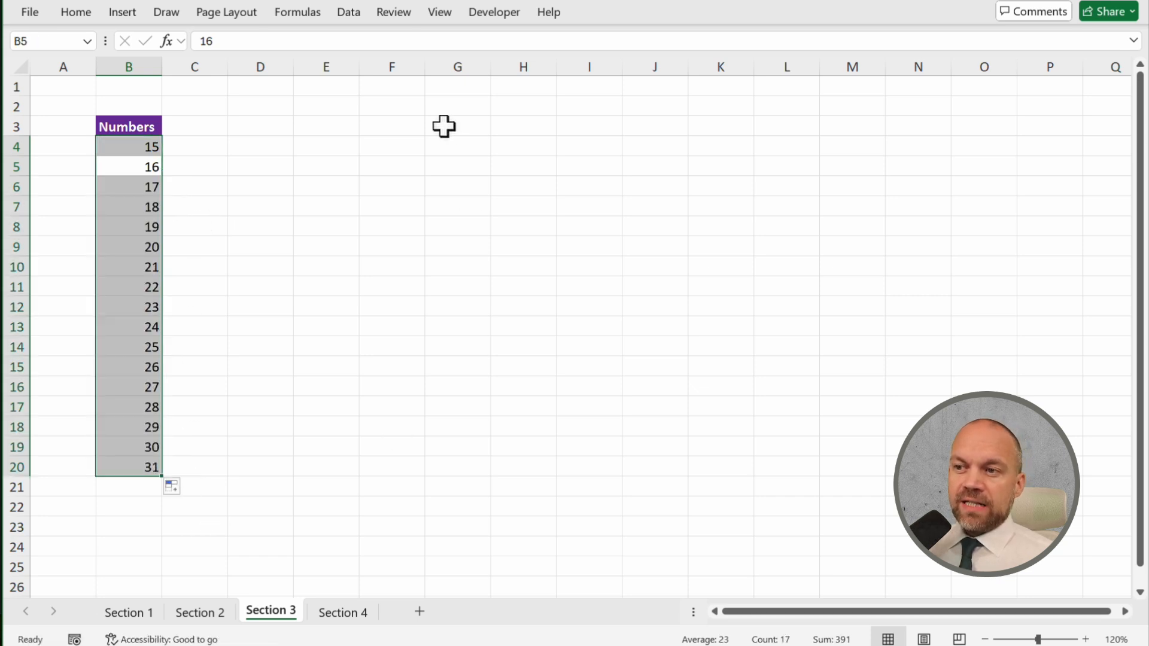
- Enter 15 and 16 in D4 and D5 and extend the series down to D20
click(213, 146)
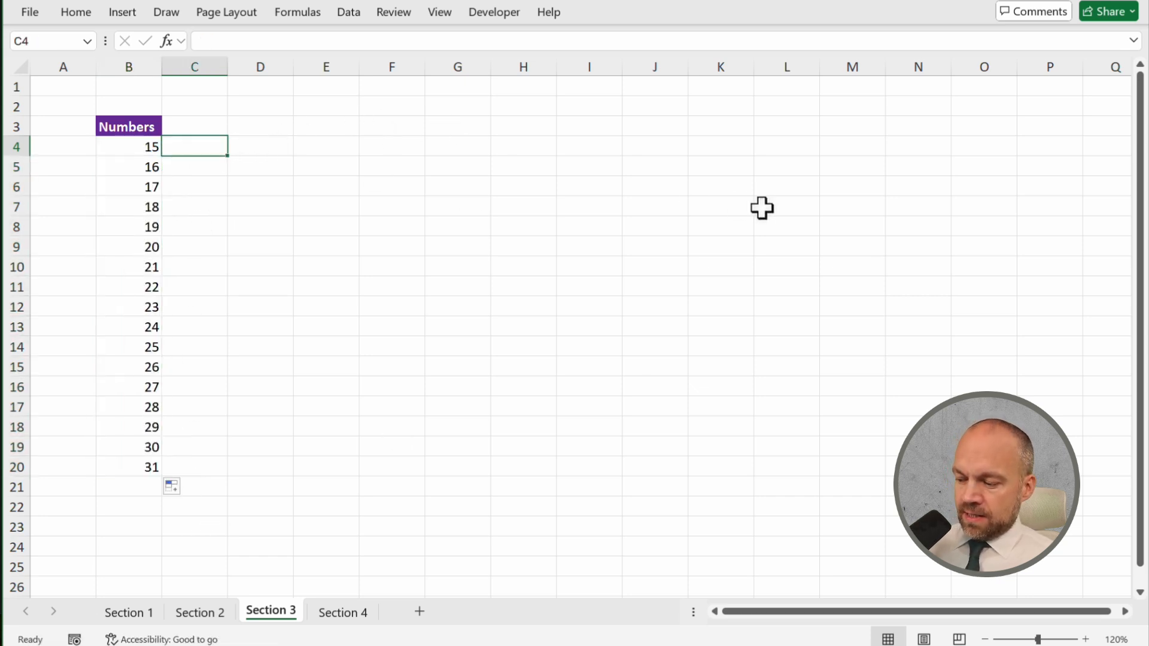
key(Right)
text(15)
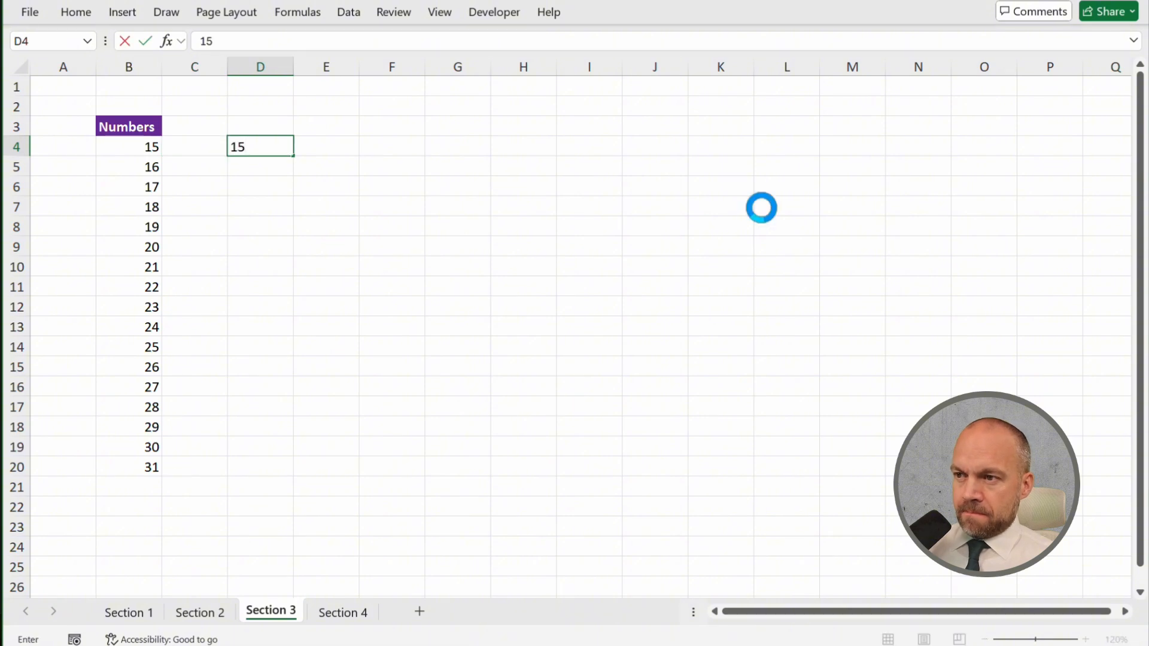
key(Return)
text(16)
key(Return)
key(Up)
key(shift+Up)
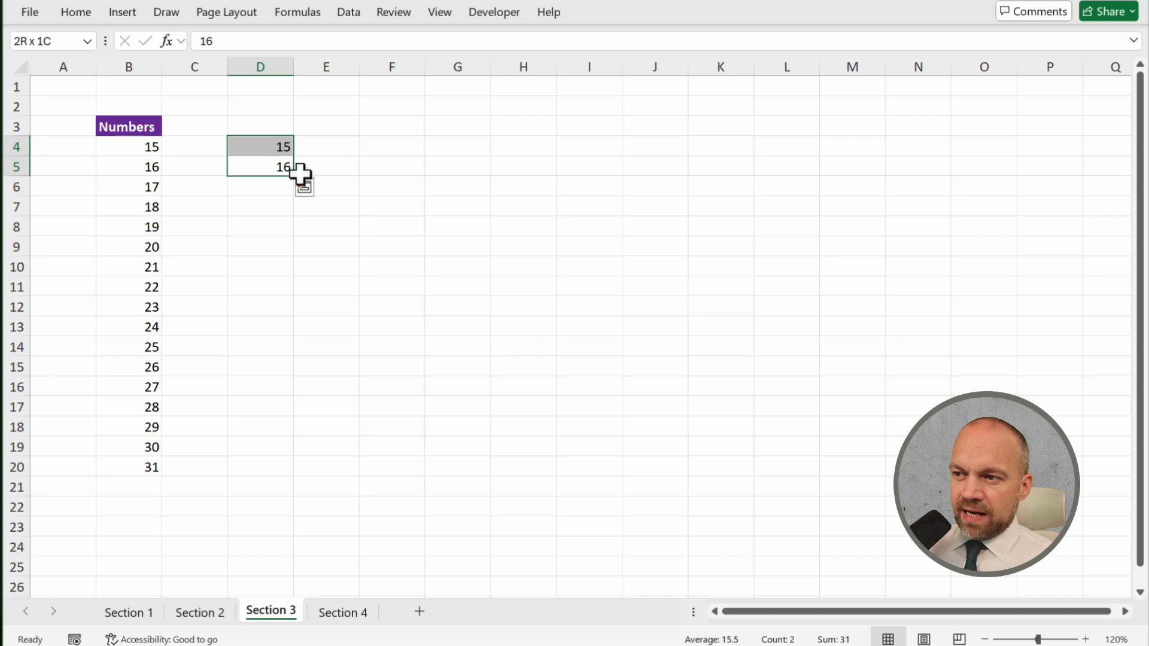
drag(297, 177, 299, 469)
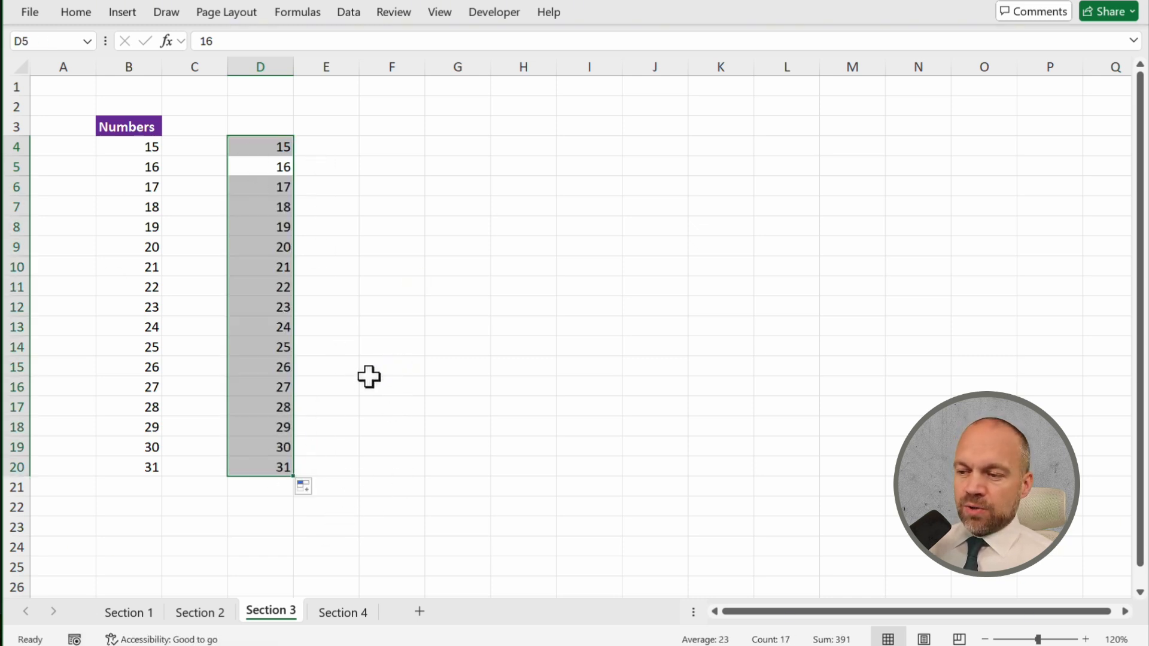
- Change the autofill option for D4:D20 to Copy Cells and back to Fill Series
click(306, 488)
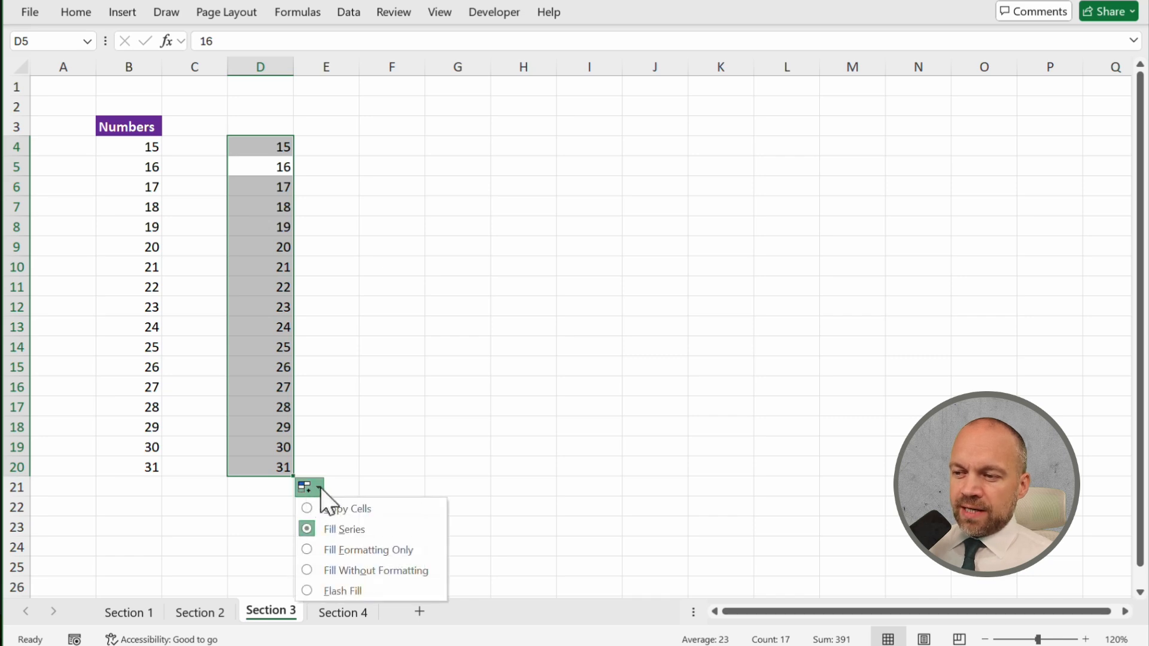
click(404, 510)
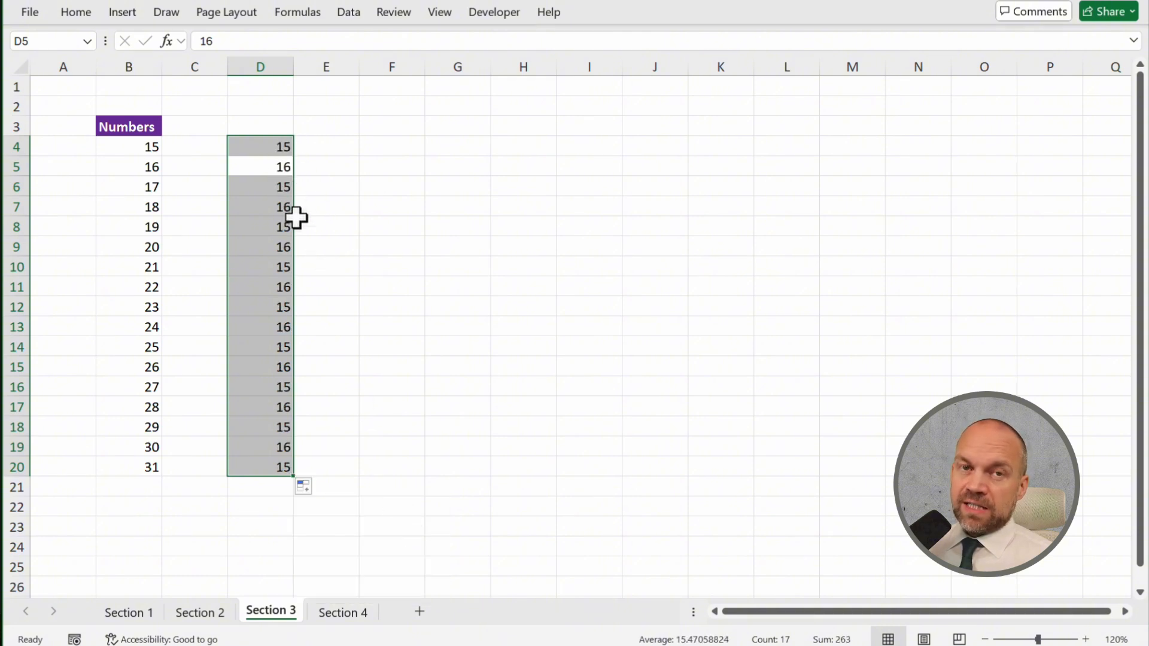
click(308, 486)
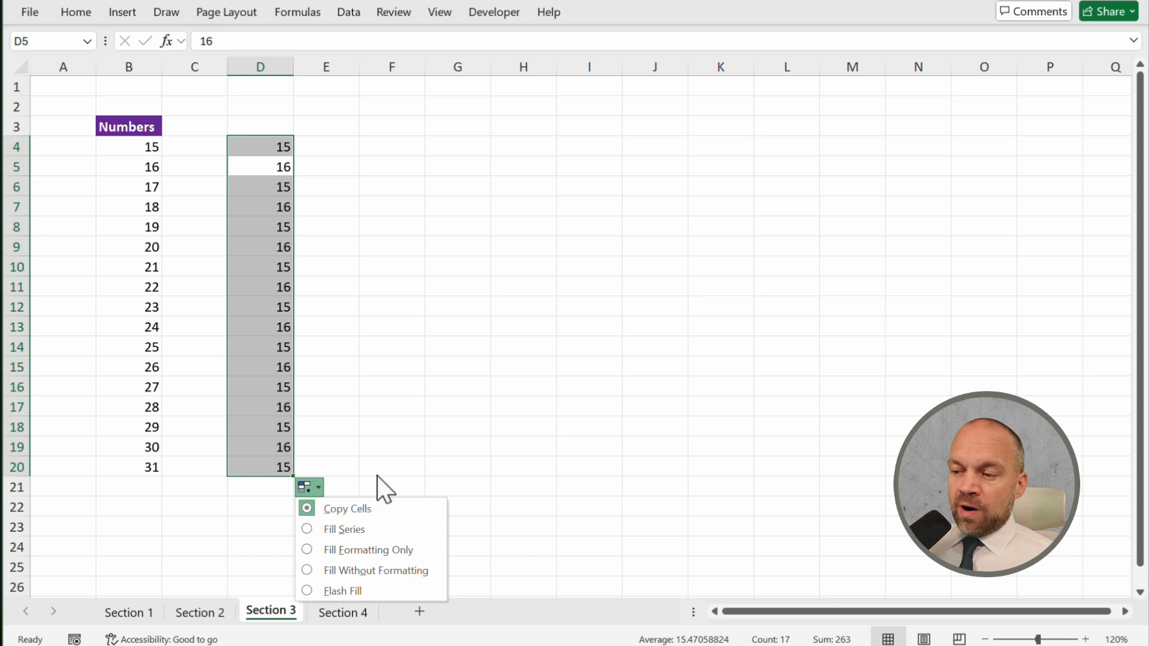
click(359, 530)
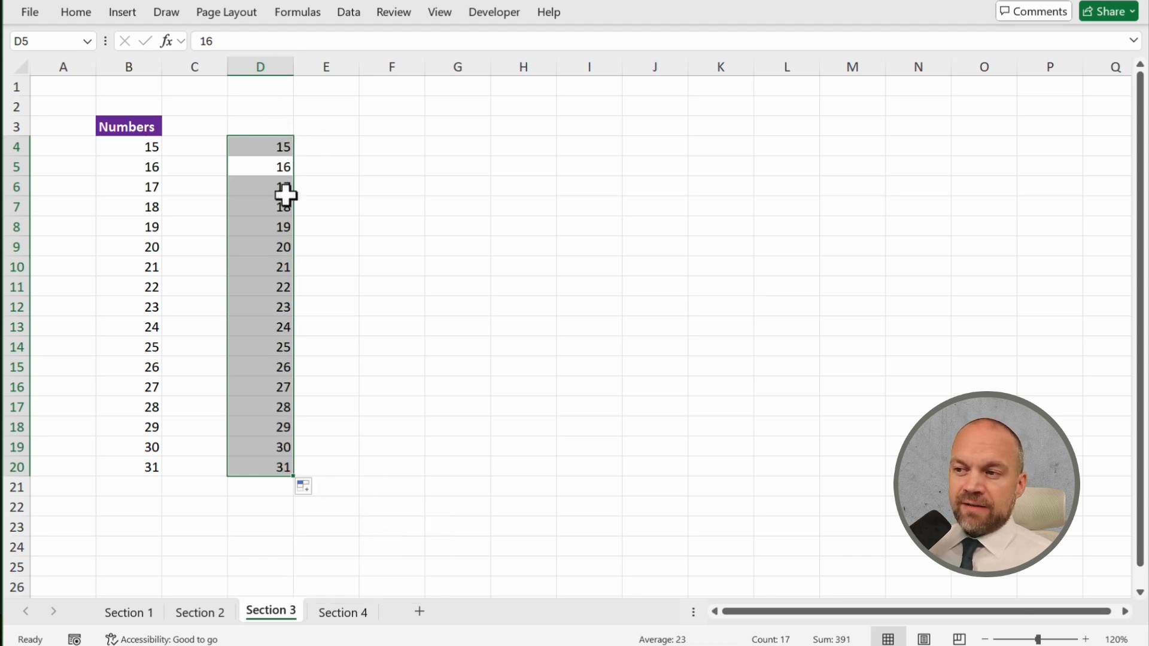
click(312, 490)
click(308, 486)
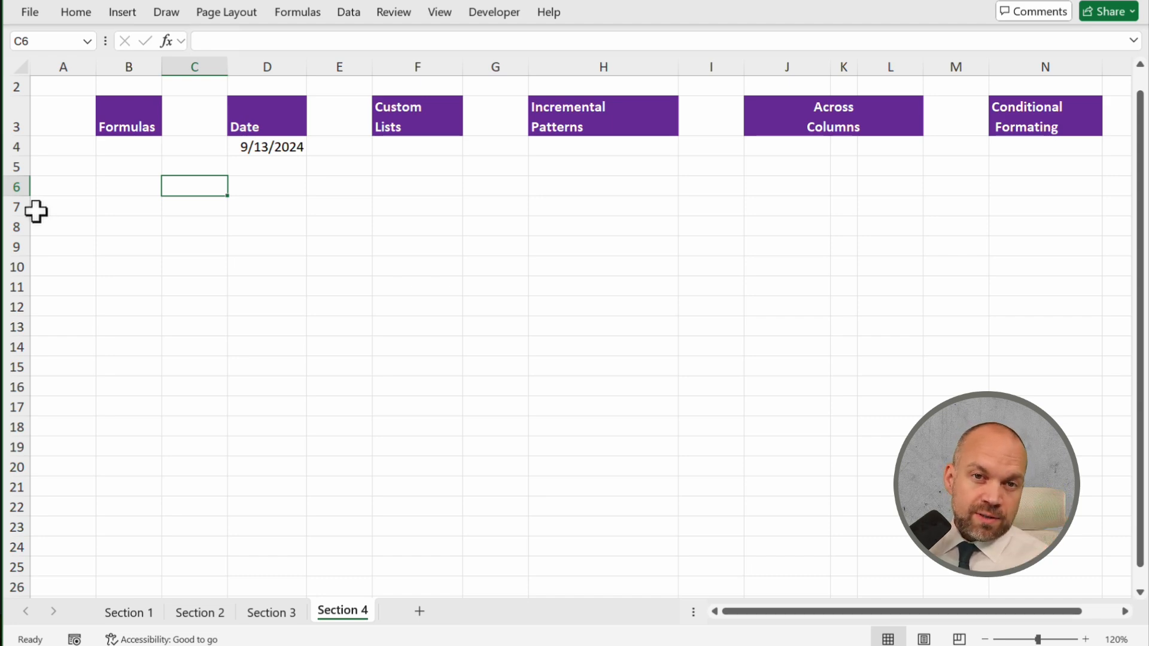
- Enter 10 and 11 in A4 and A5 of the Section 4 sheet and extend the series down to A21
click(144, 150)
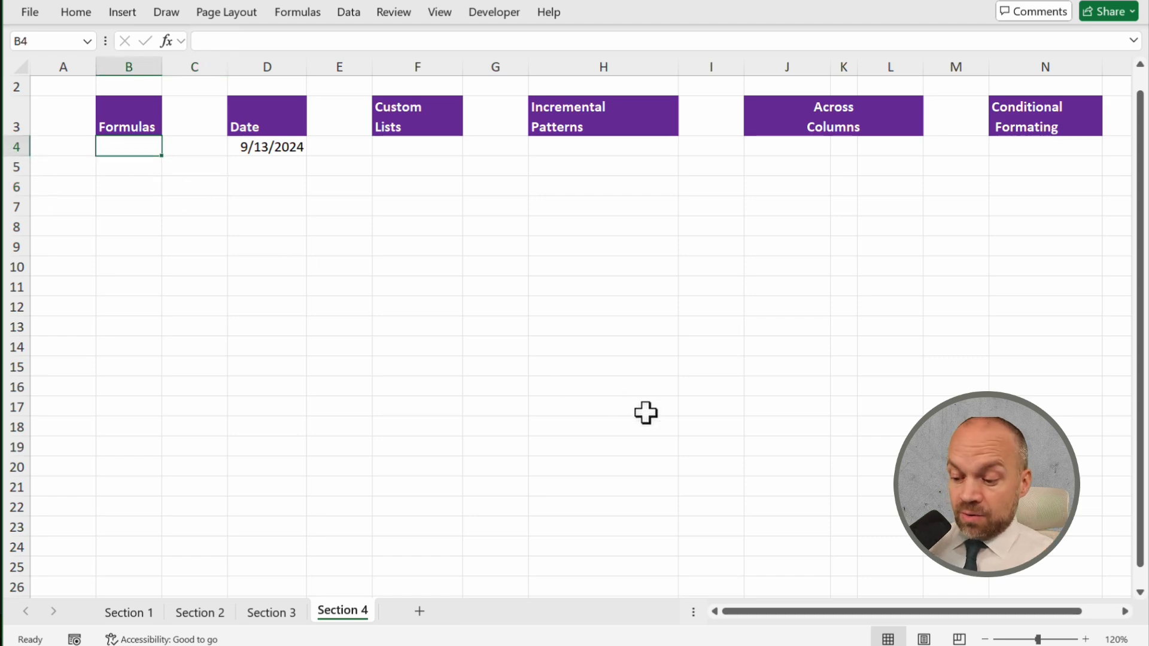
key(Left)
text(10)
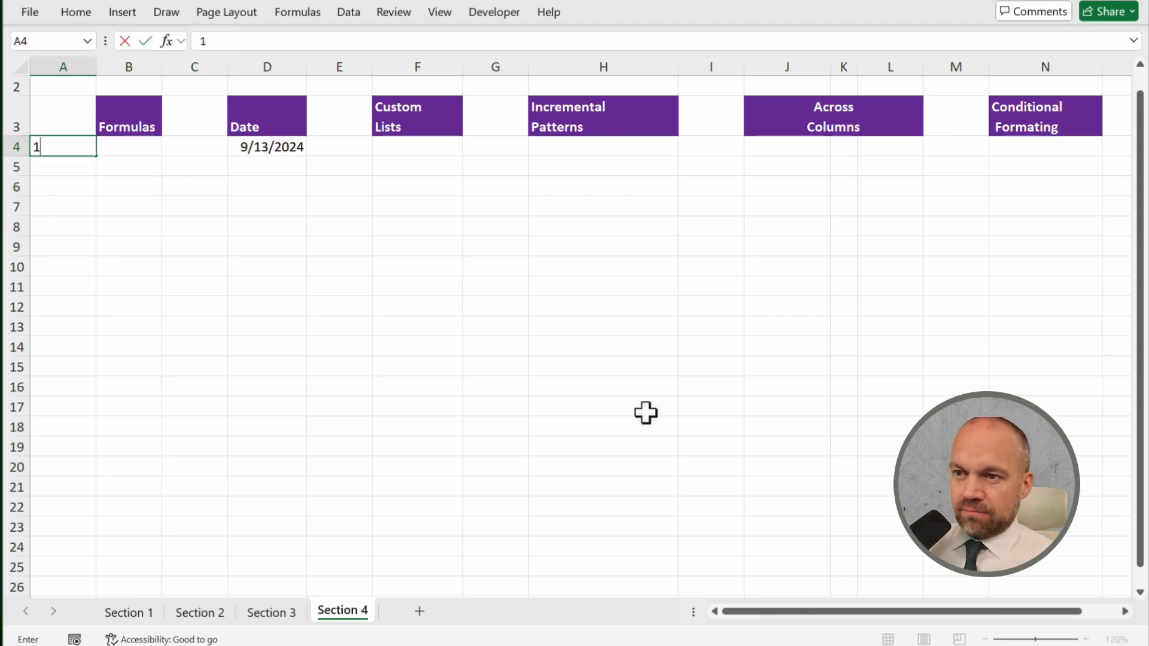
key(ctrl+Return)
key(Down)
text(11)
key(Return)
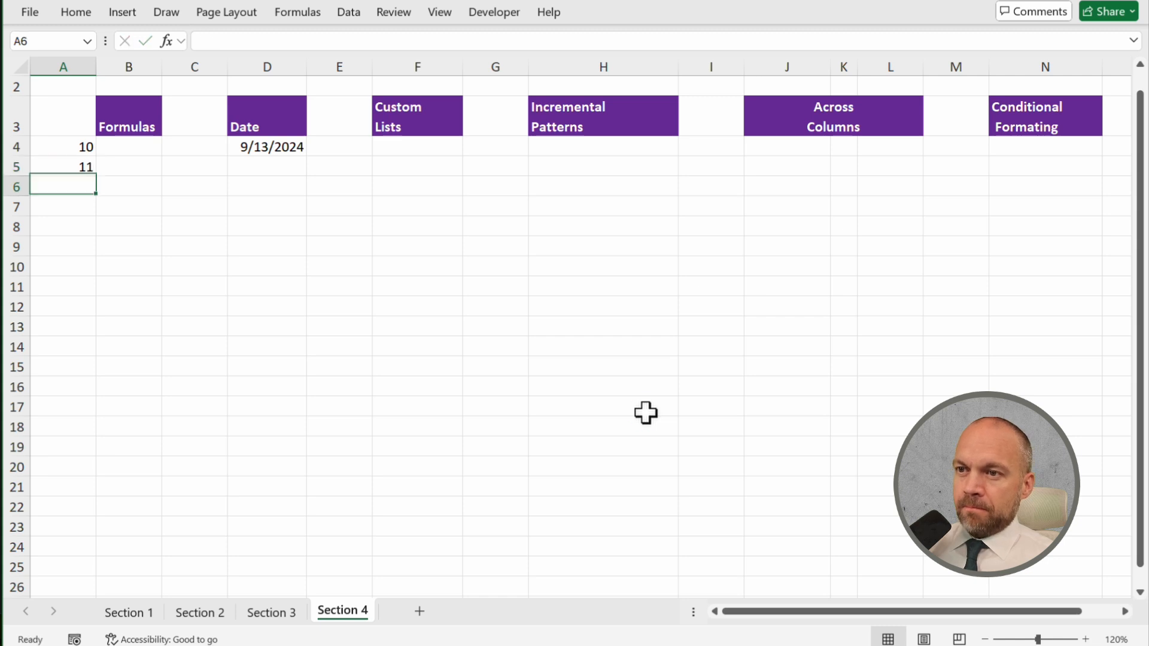
key(Up)
key(shift+Up)
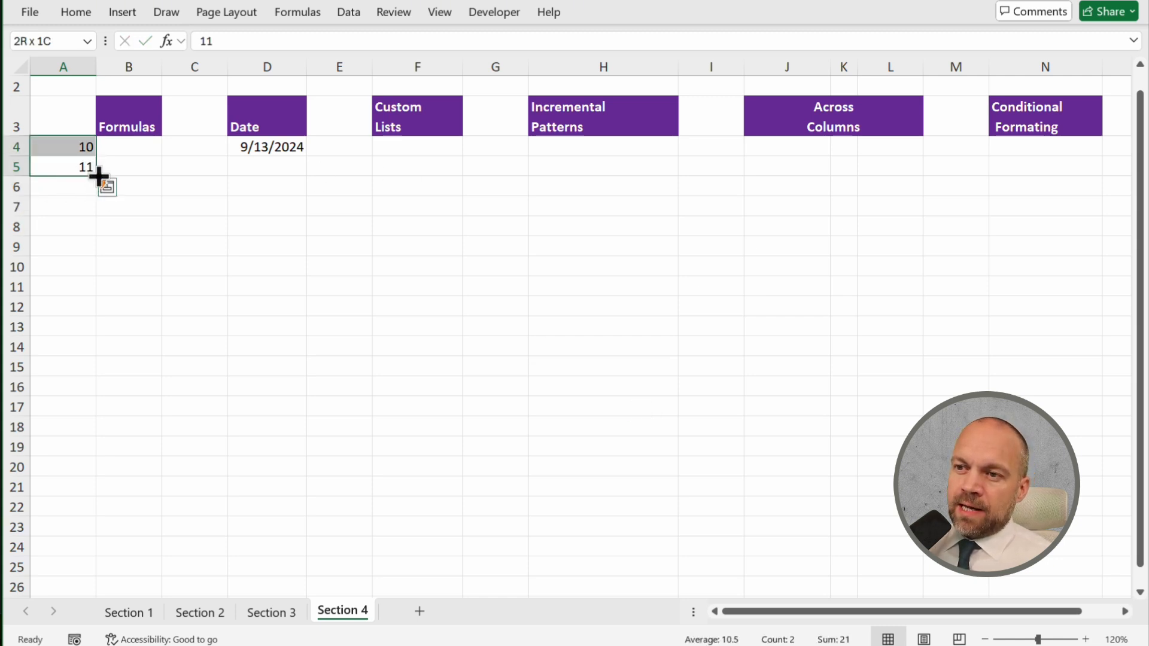
drag(95, 176, 93, 488)
- Enter the formula =A4*5 in B4, fill it down to B21 and check the copied formula's reference
click(148, 143)
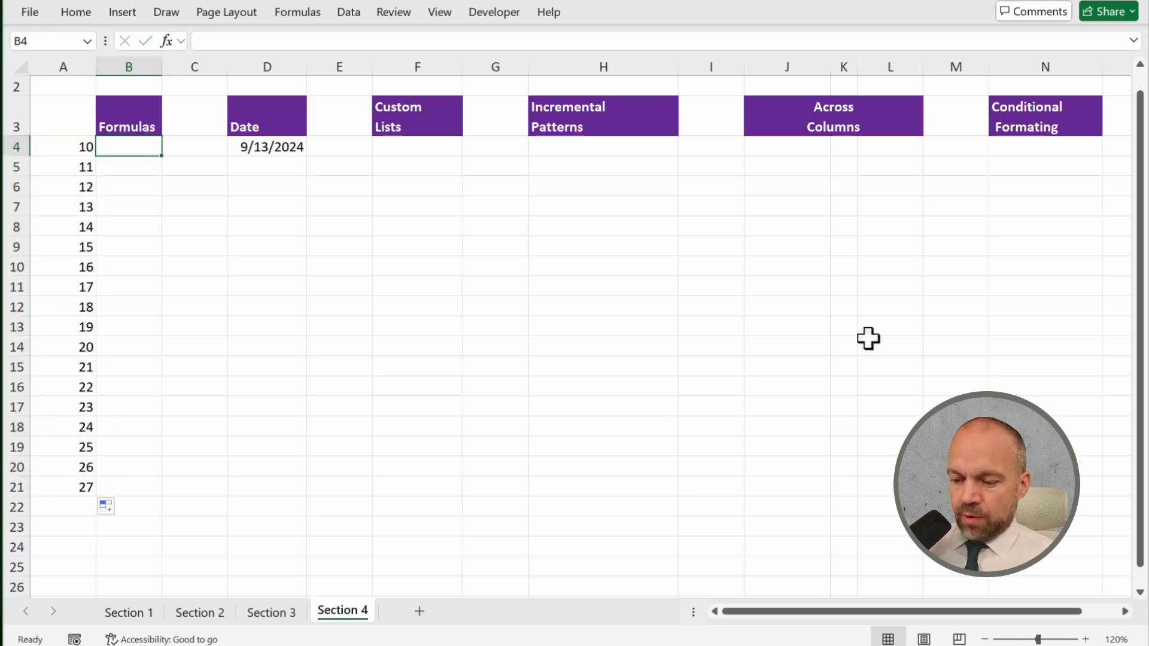
text(=)
key(Left)
text(*)
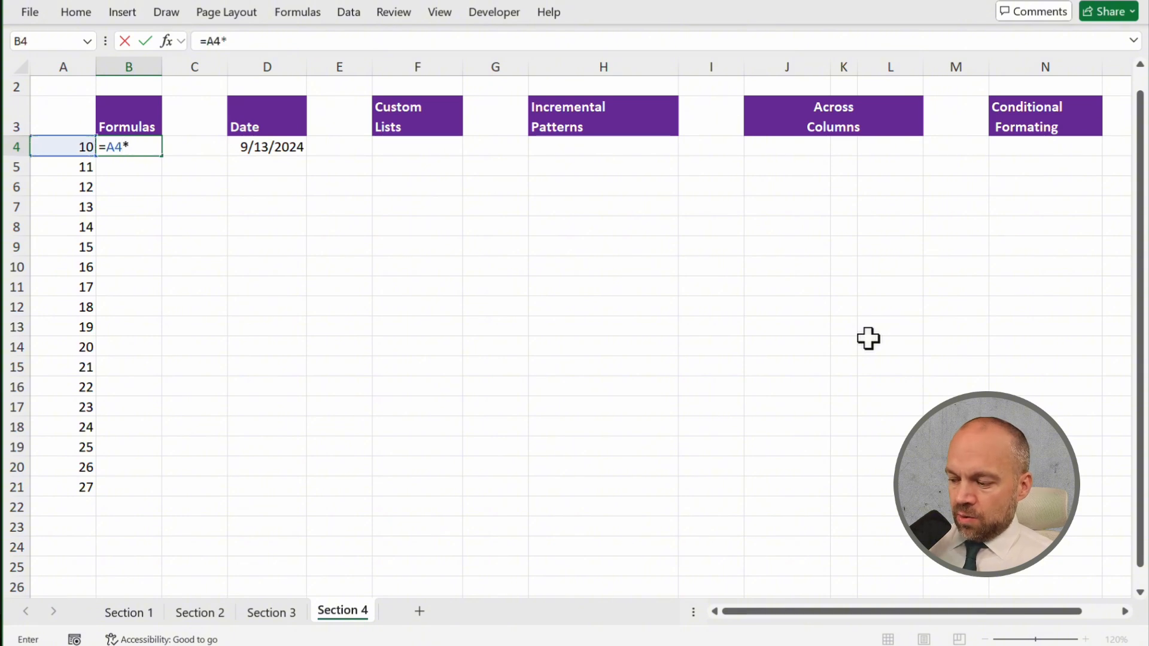
text(5)
key(ctrl+Return)
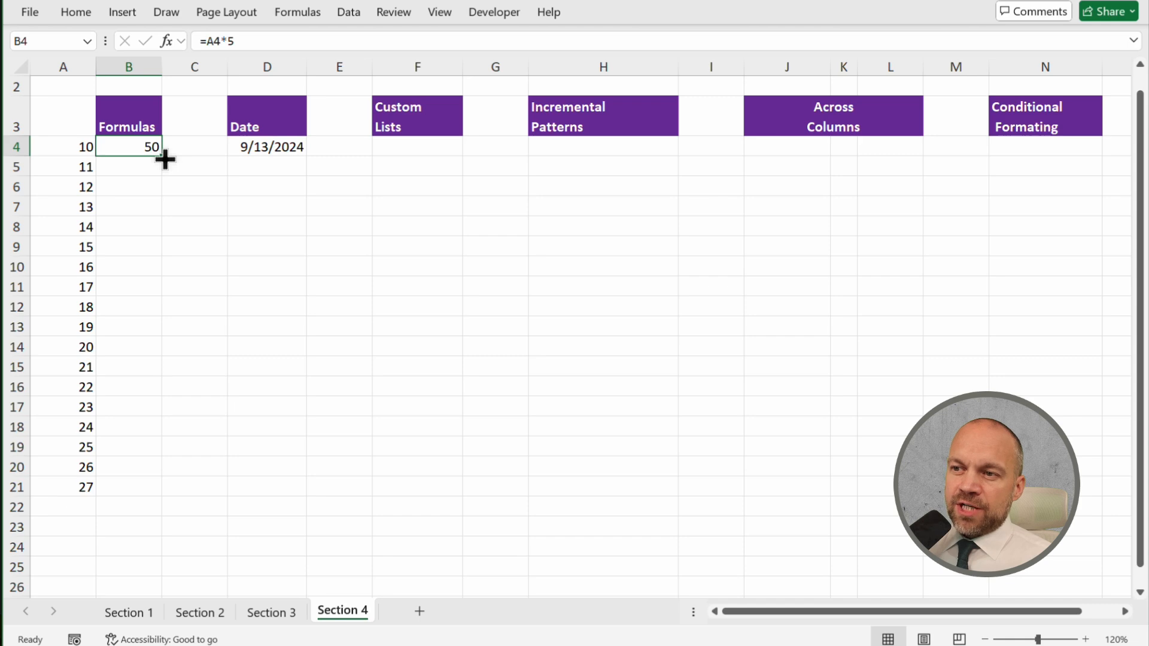
drag(166, 158, 170, 501)
click(133, 364)
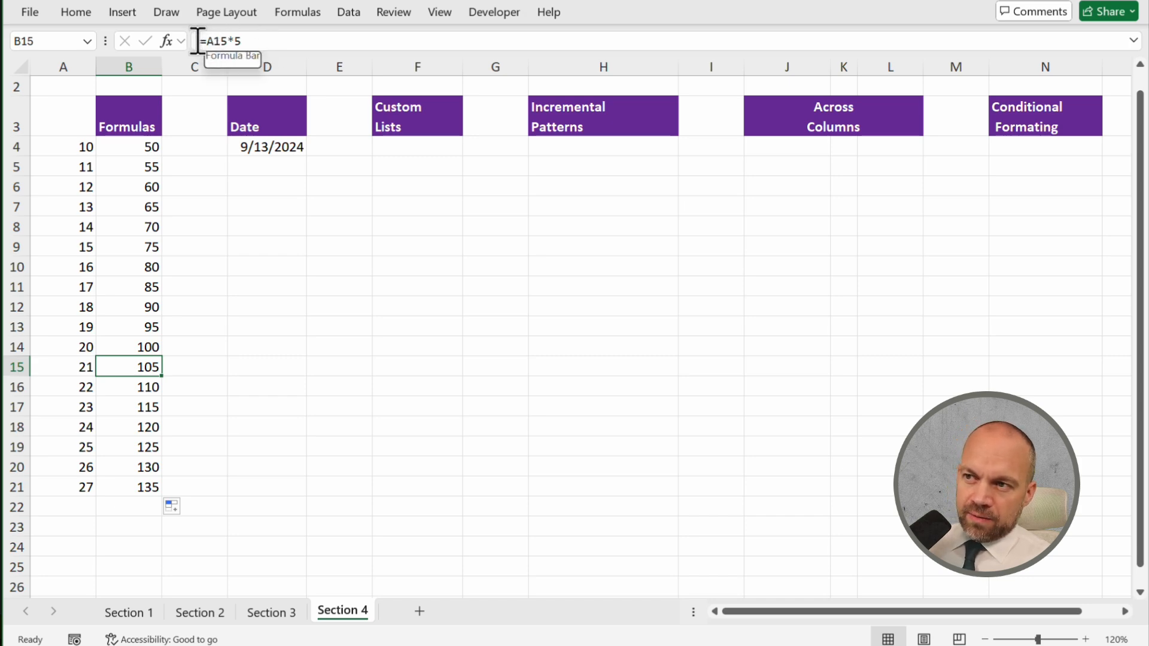
click(133, 151)
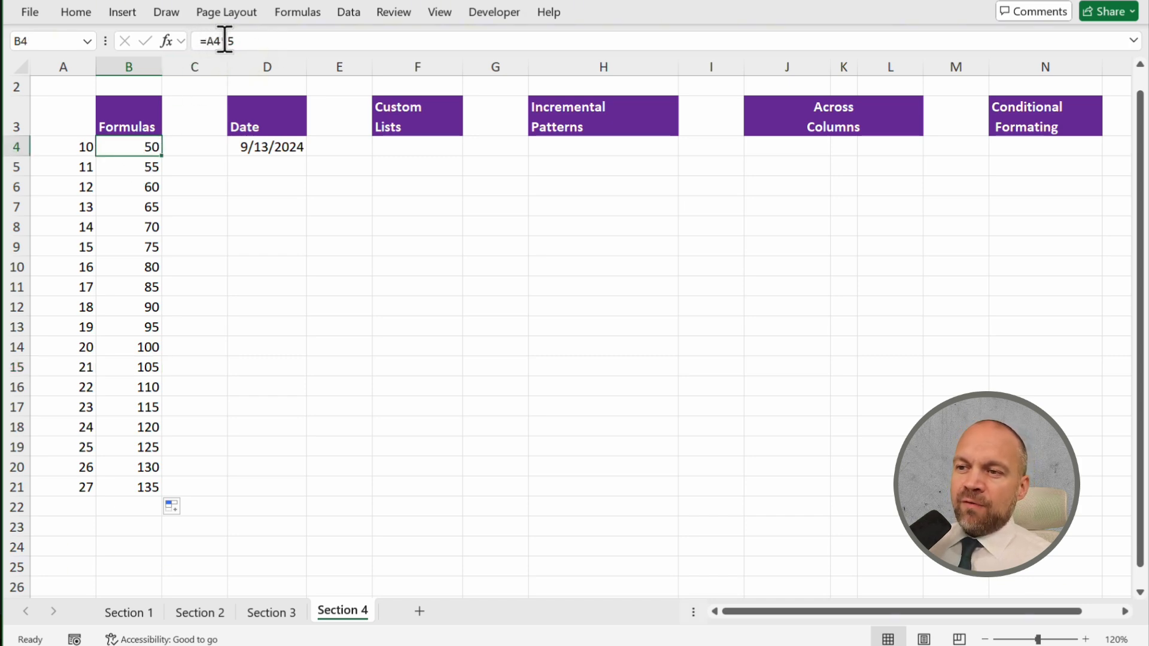
- Check the cell reference of the copied formula in B15
click(146, 367)
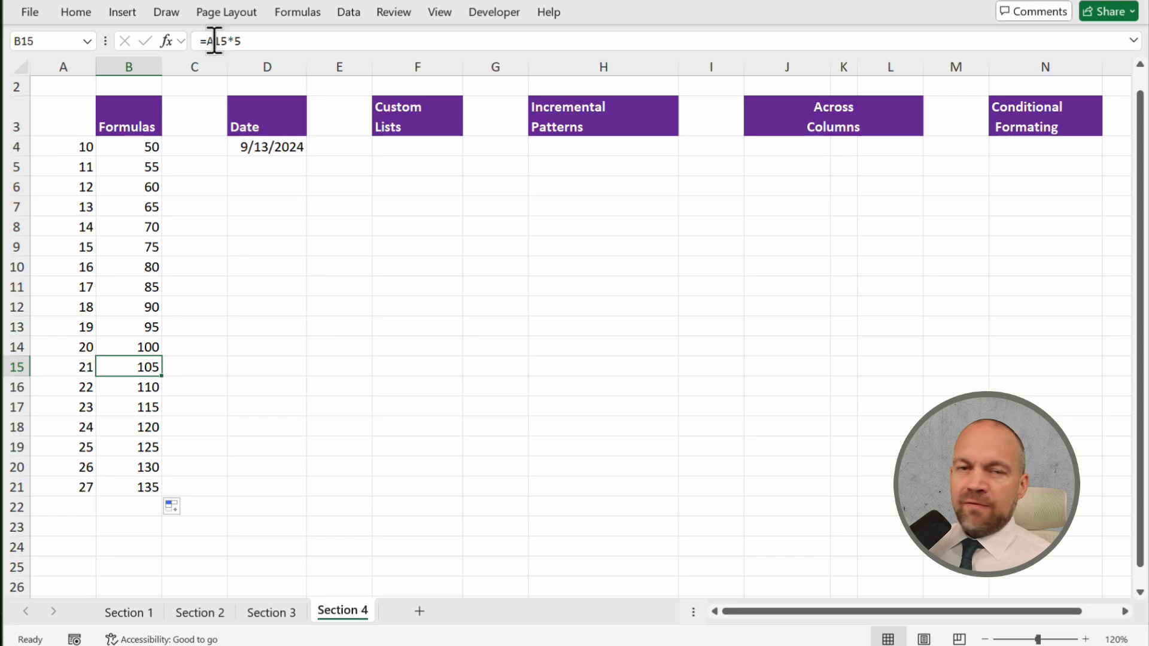
click(234, 386)
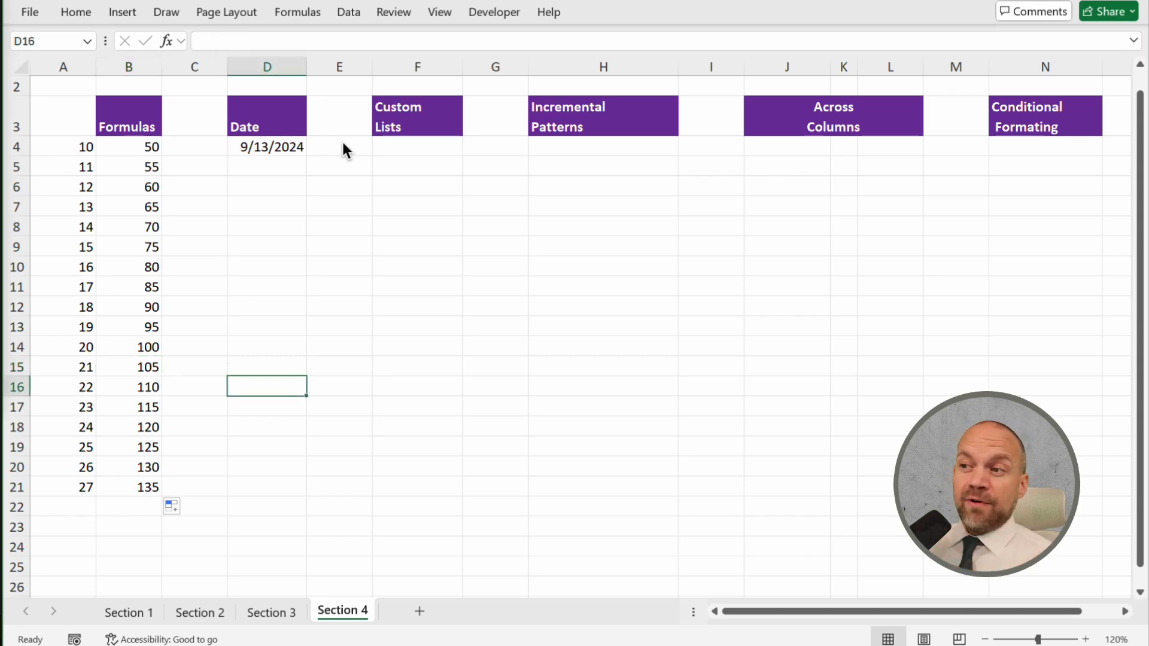
- Enter the date 09/16/2024 in D5 and extend the date series from D4:D5 down to D20
click(292, 151)
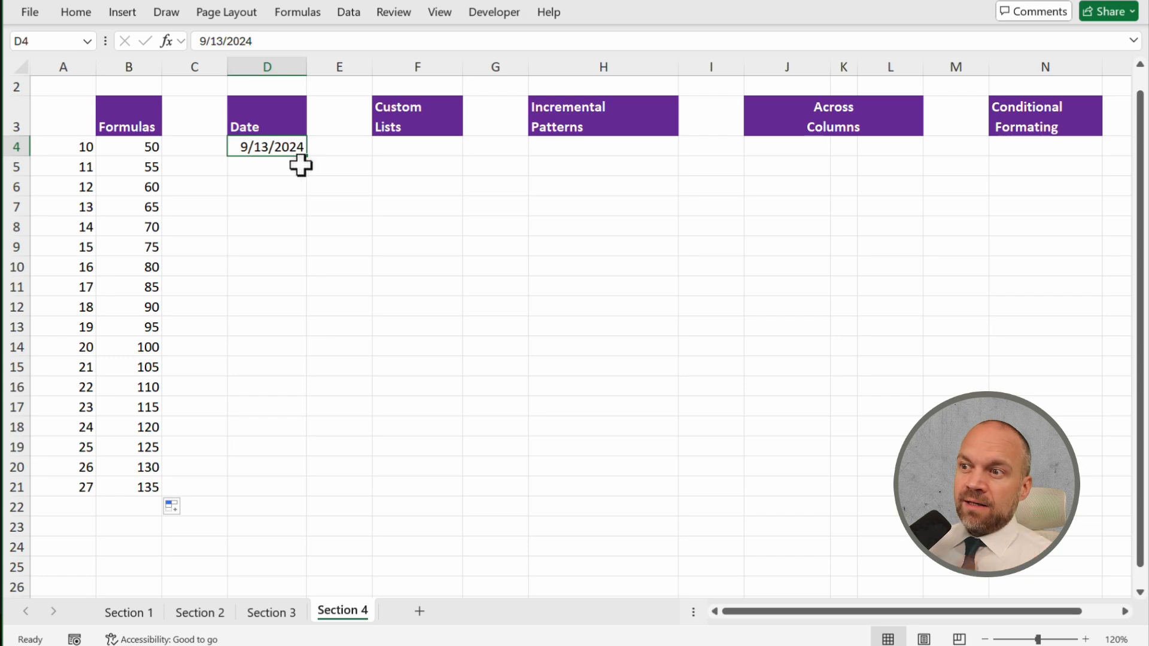
click(289, 167)
text(0)
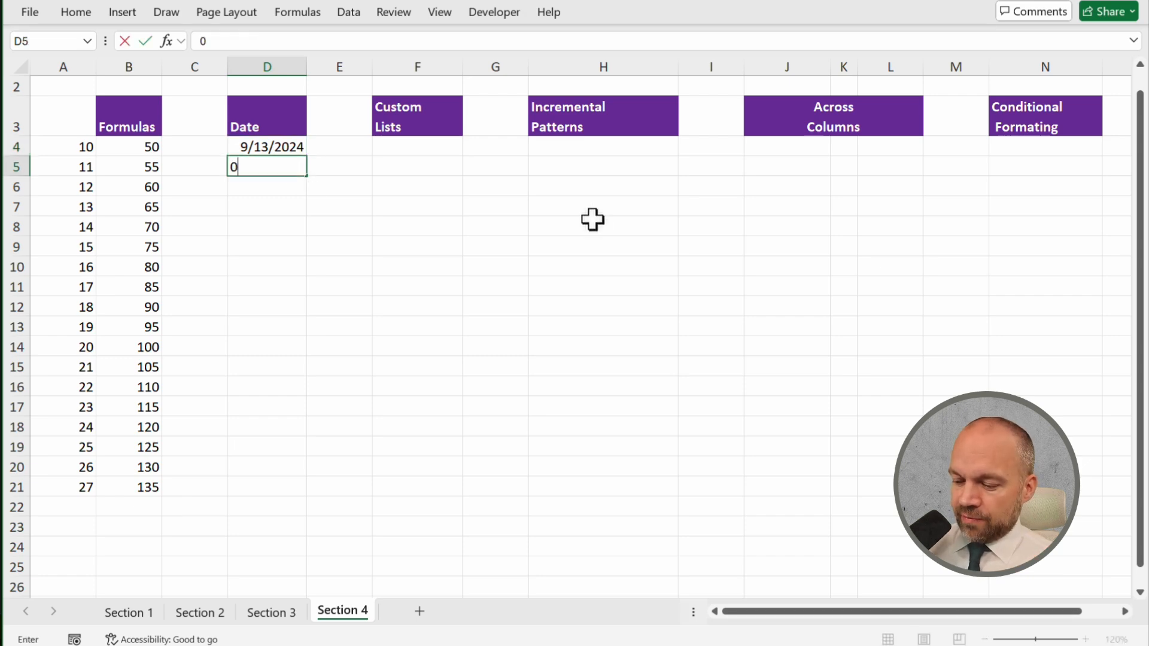
text(9/16)
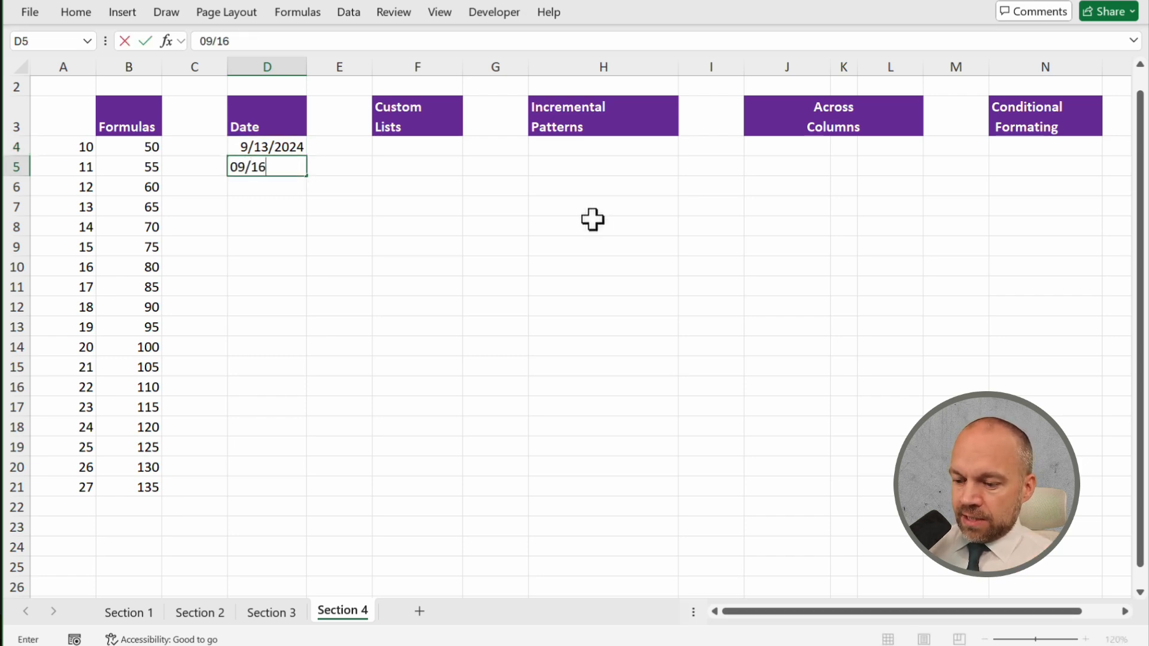
text(/)
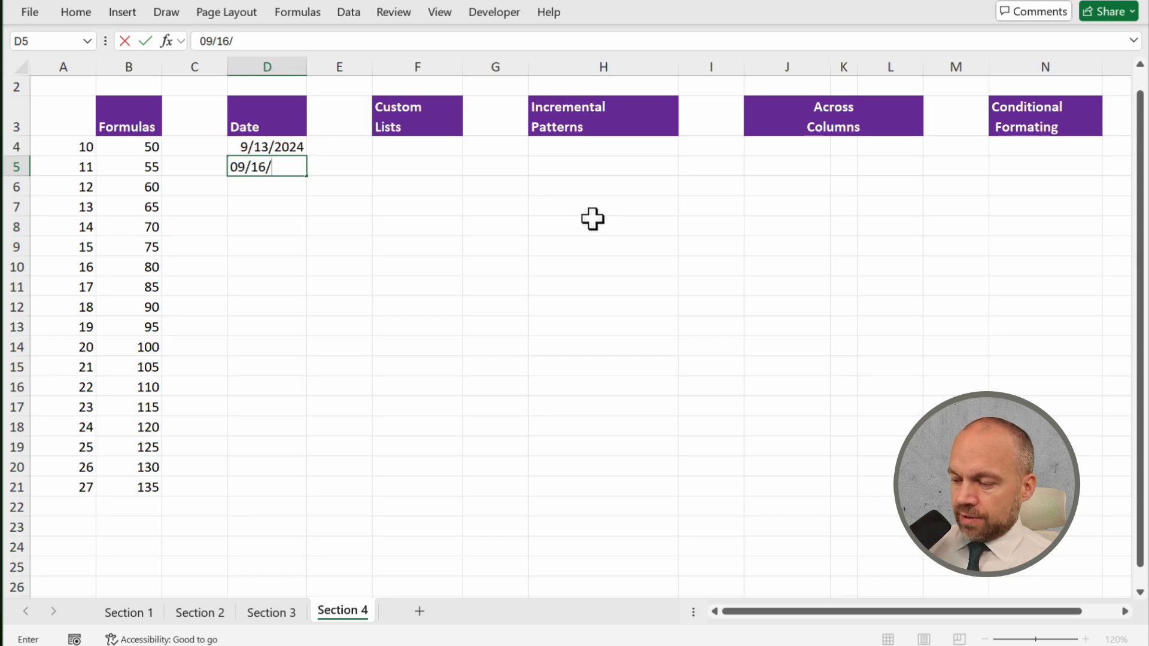
text((024)
key(ctrl+Return)
key(shift+Up)
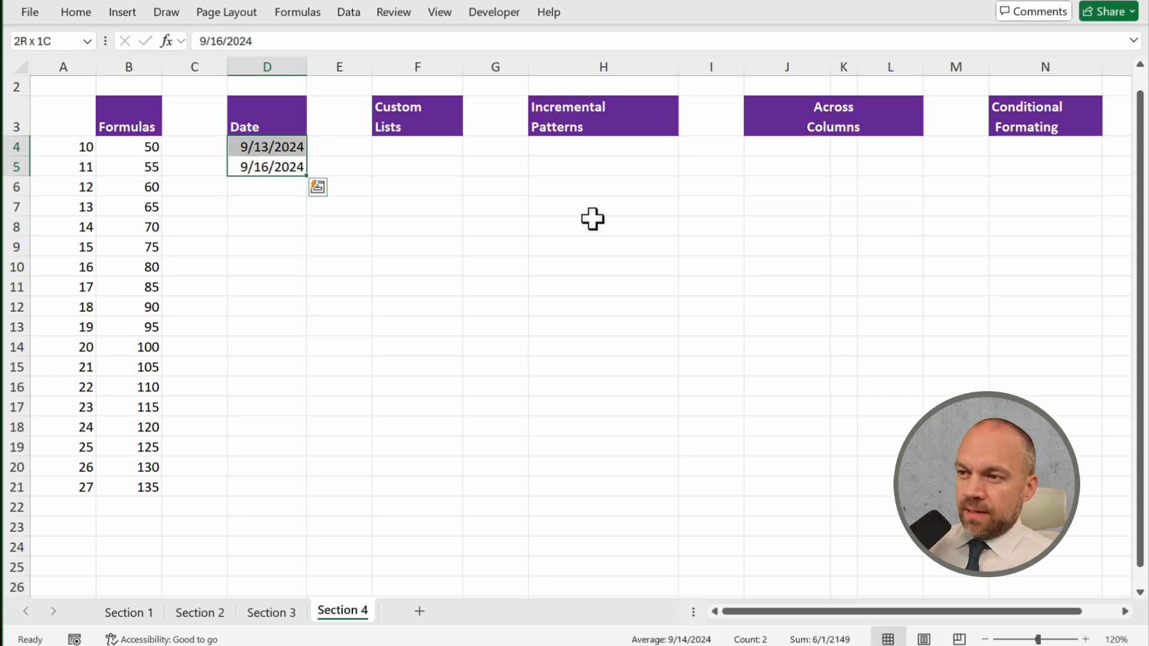
drag(306, 176, 316, 477)
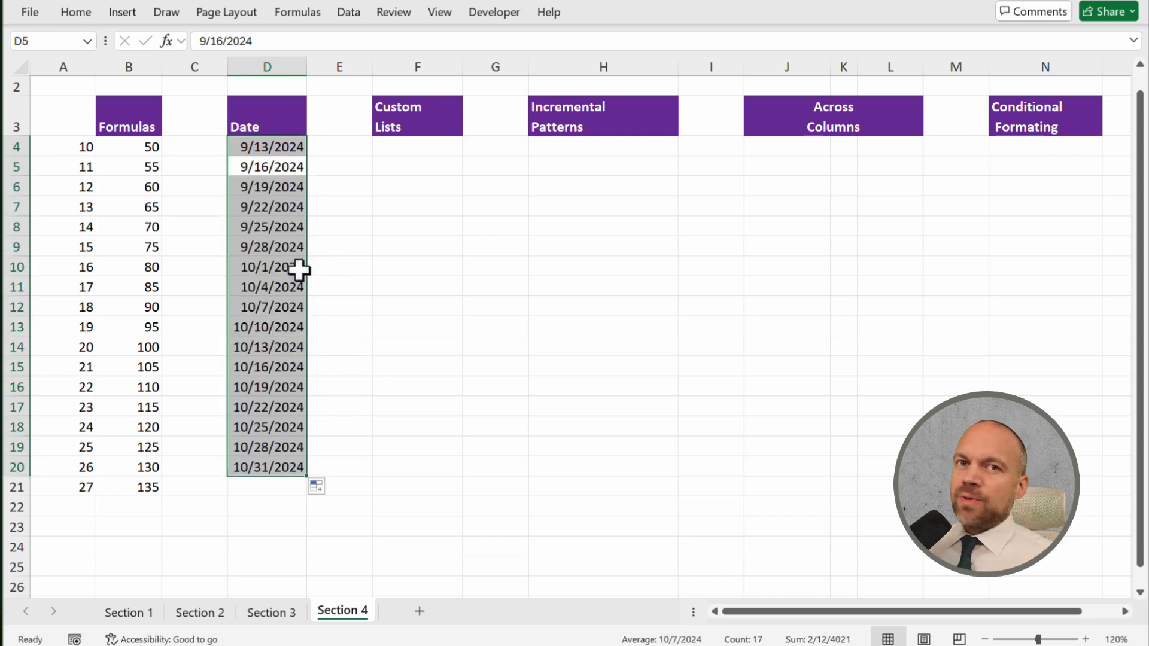
drag(274, 148, 277, 443)
- Enter Tires, Automobile, Oil, Gas and Brakes in F4:F8 under Custom Lists
click(366, 128)
drag(403, 124, 436, 474)
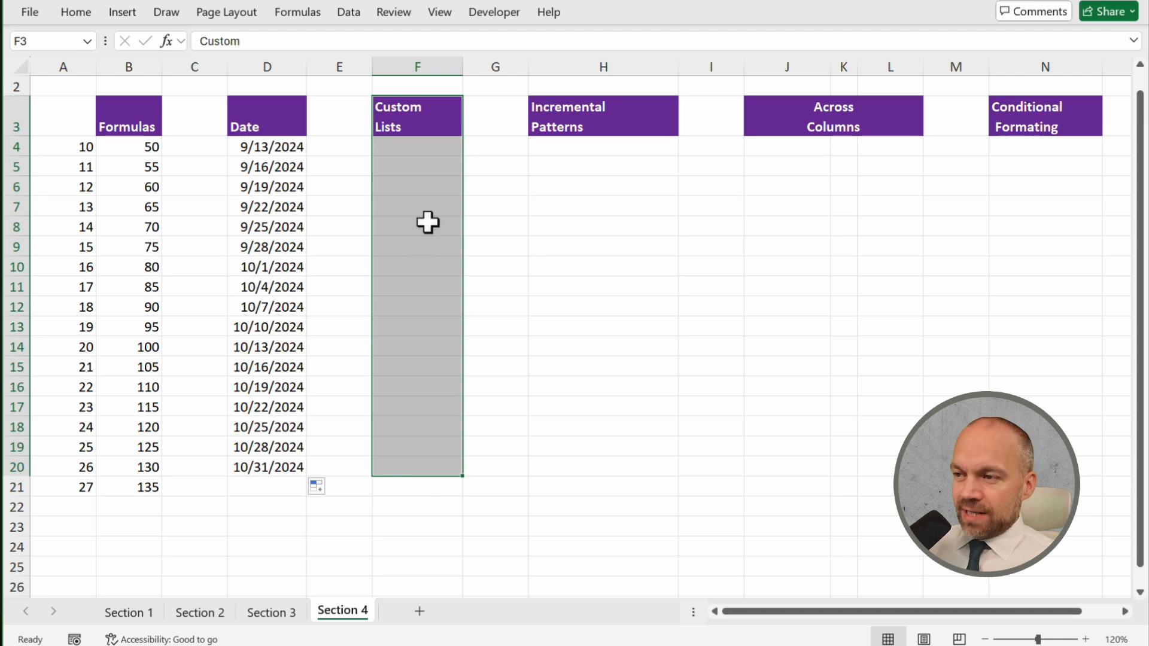
click(412, 151)
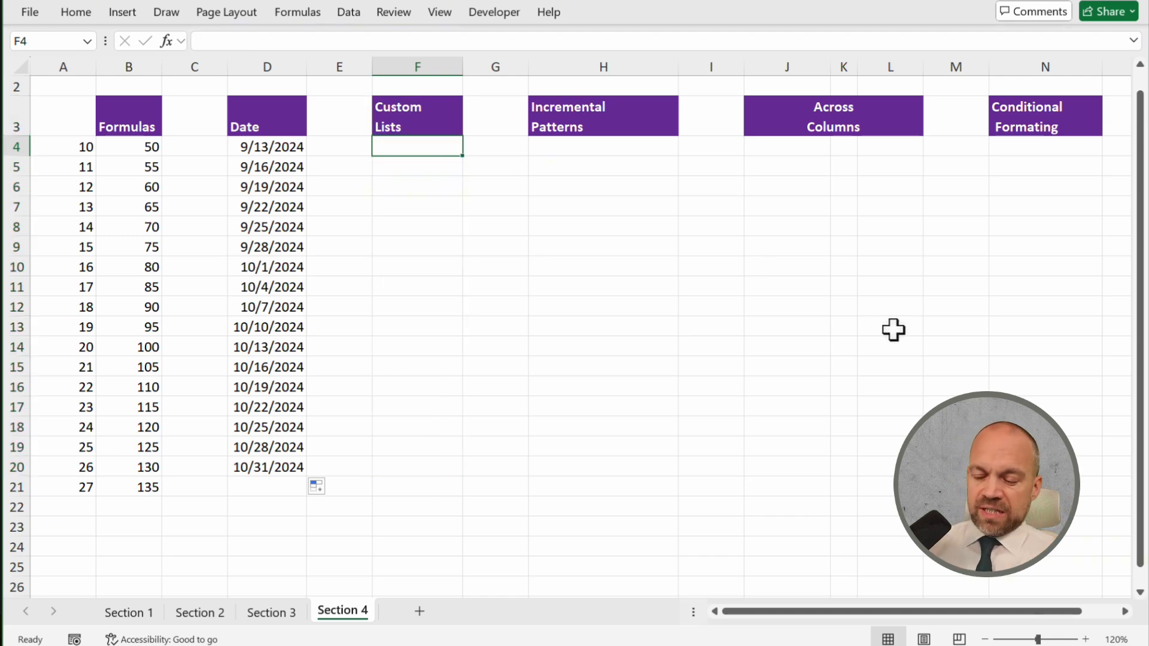
text(Tires)
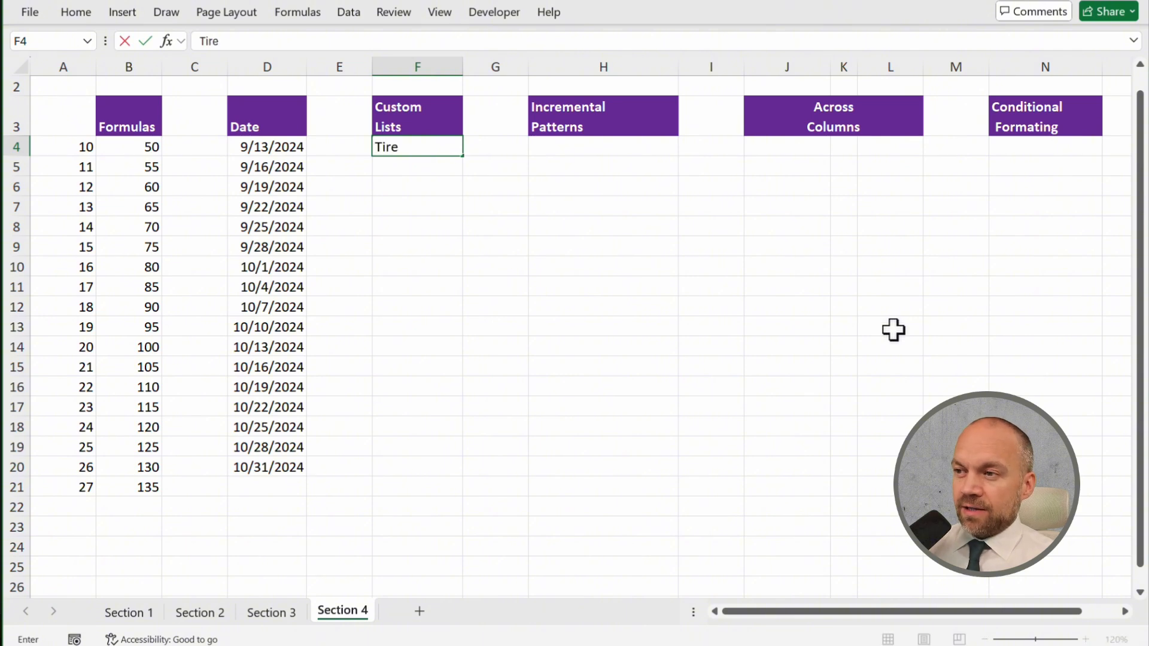
key(Return)
text(Automo)
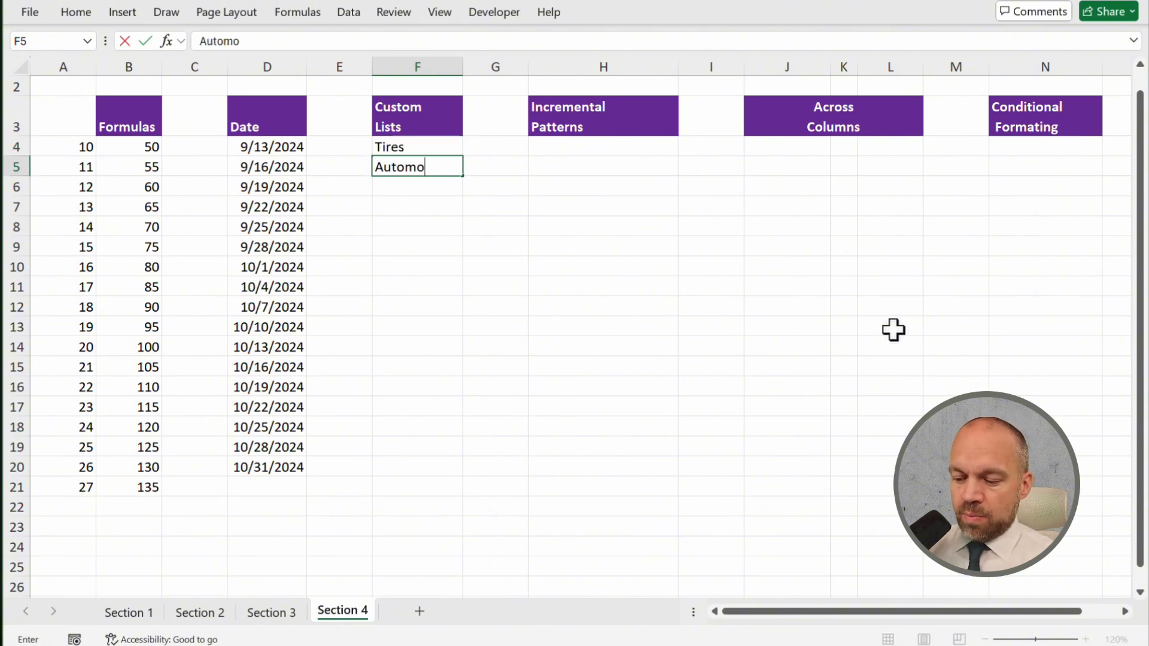
text(bil)
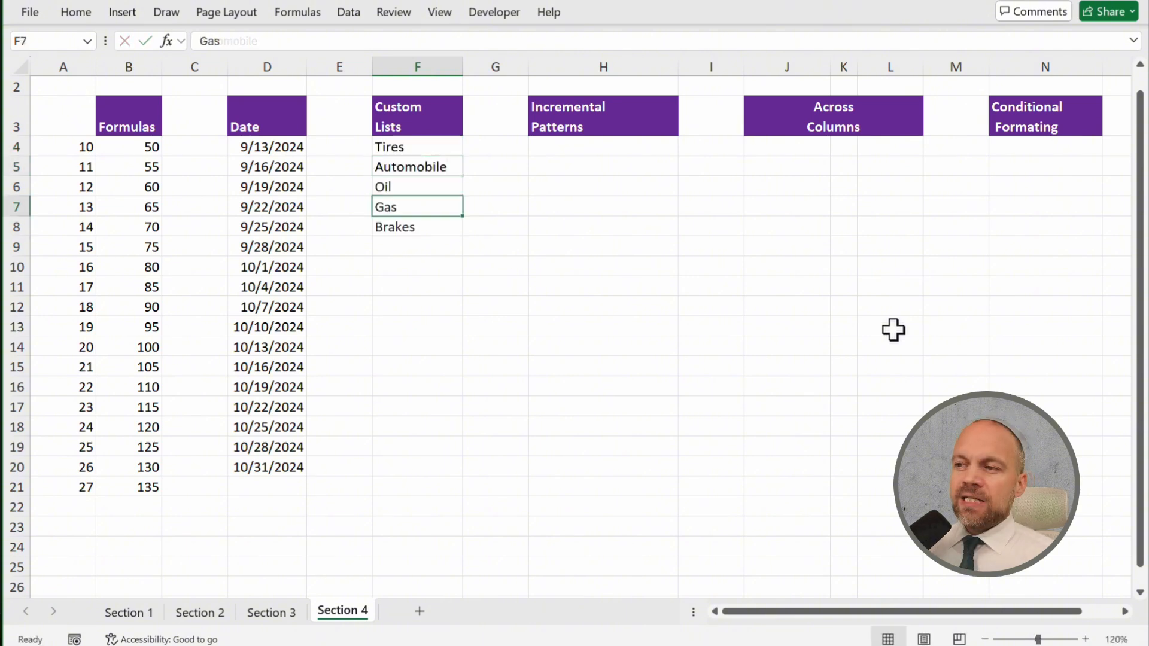
key(Up)
key(Up)
key(Up)
key(Down)
key(Down)
key(Down)
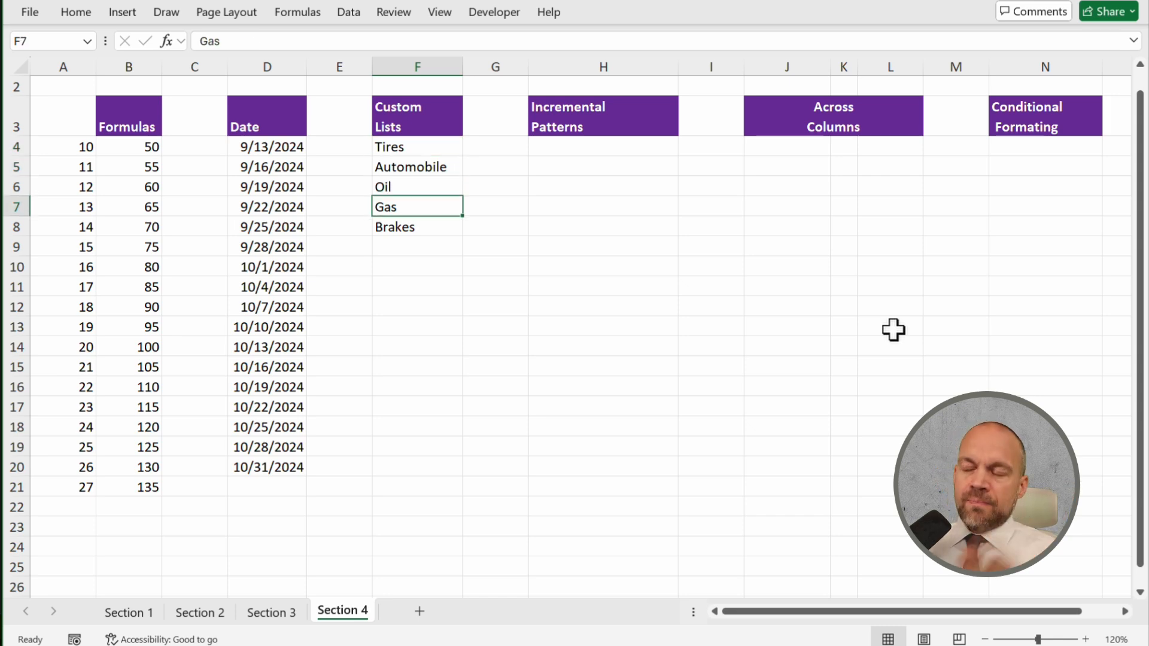
- With F4:F8 selected, open the custom lists editor from the advanced program options
drag(396, 148, 413, 227)
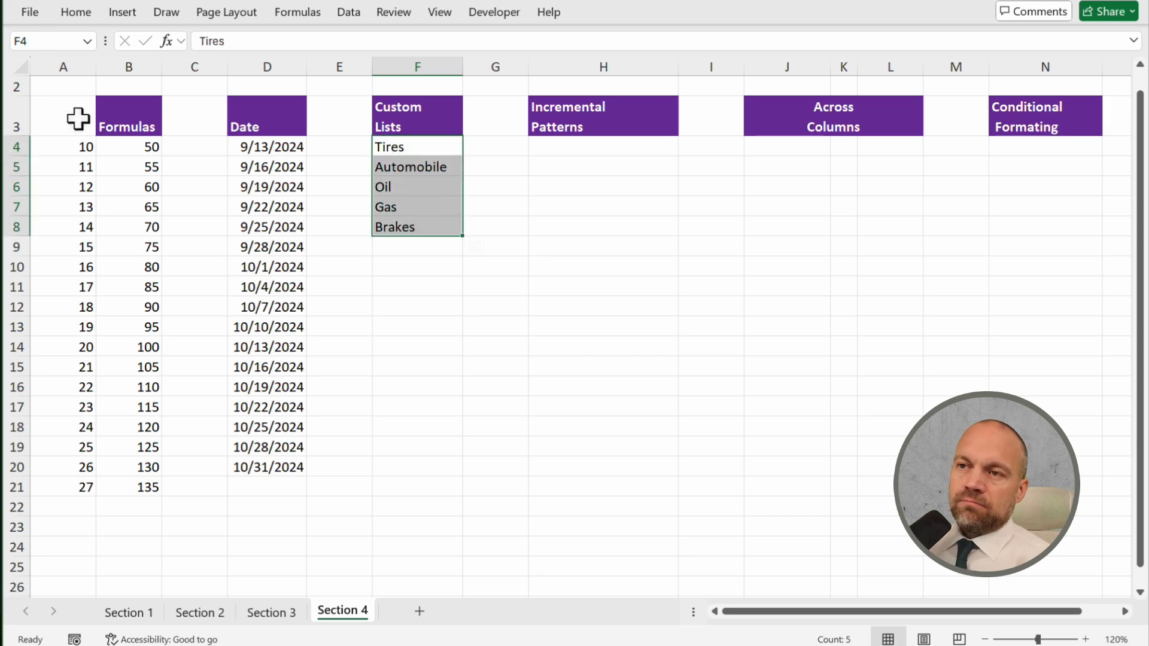
click(31, 14)
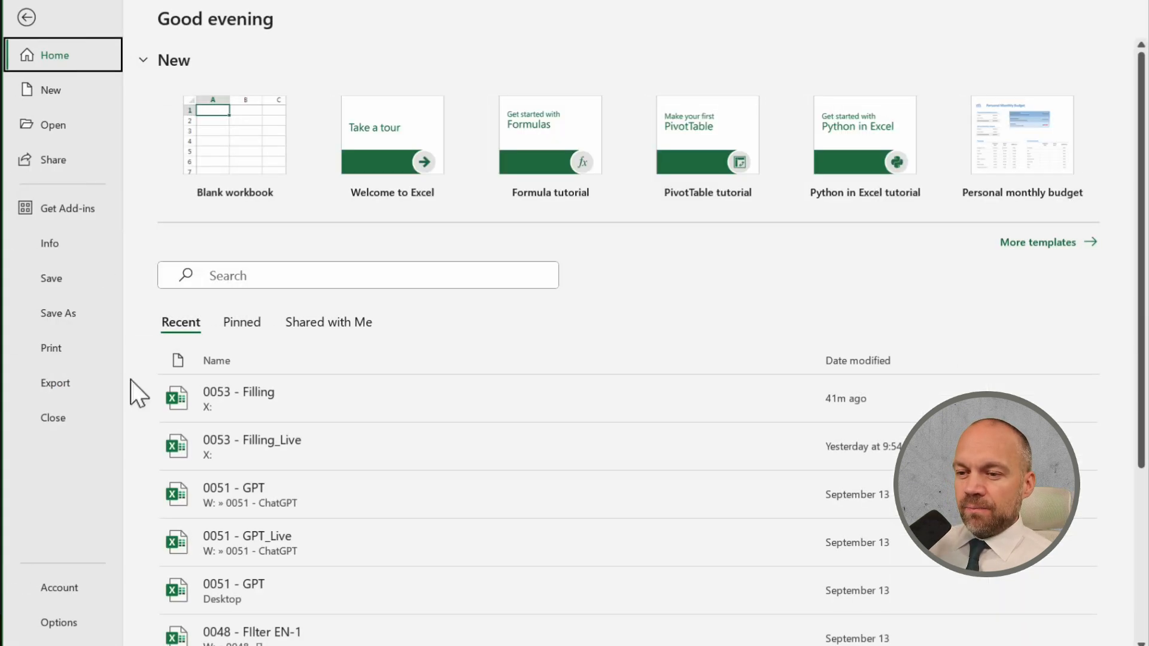
click(60, 623)
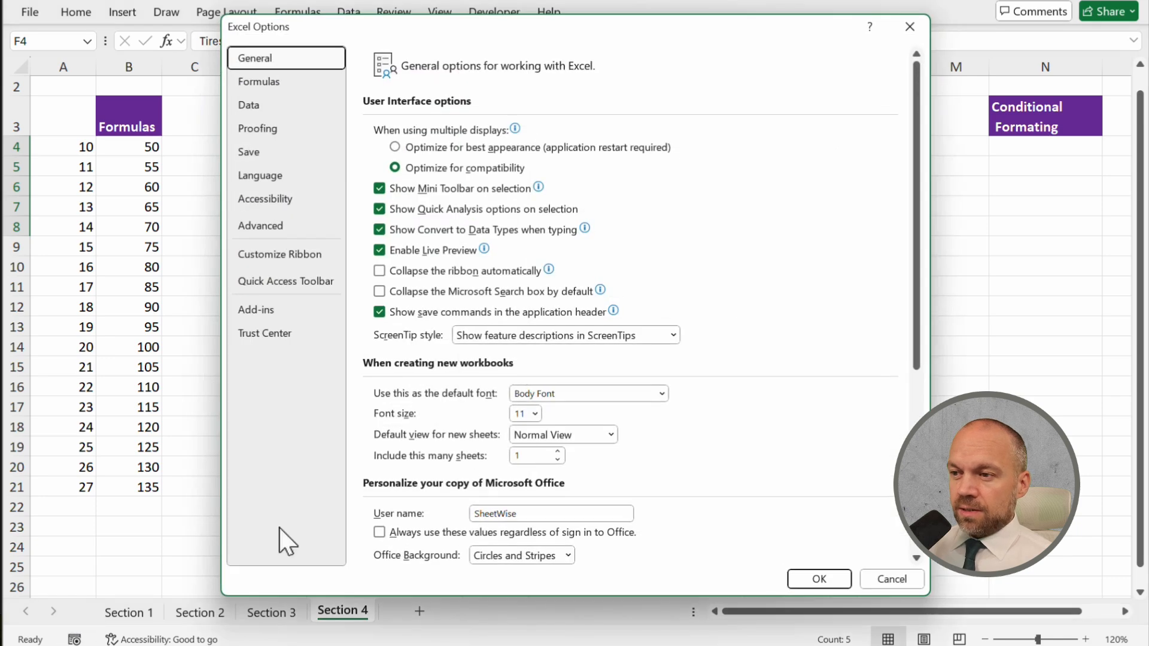
click(281, 227)
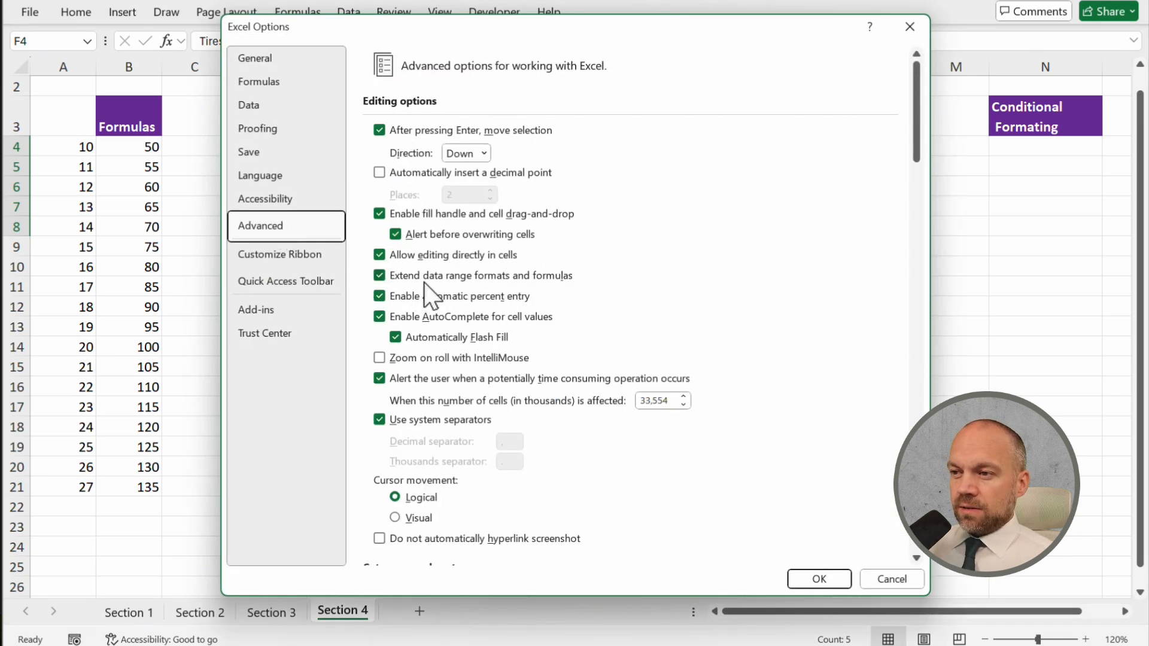
scroll(545, 277, down, 20)
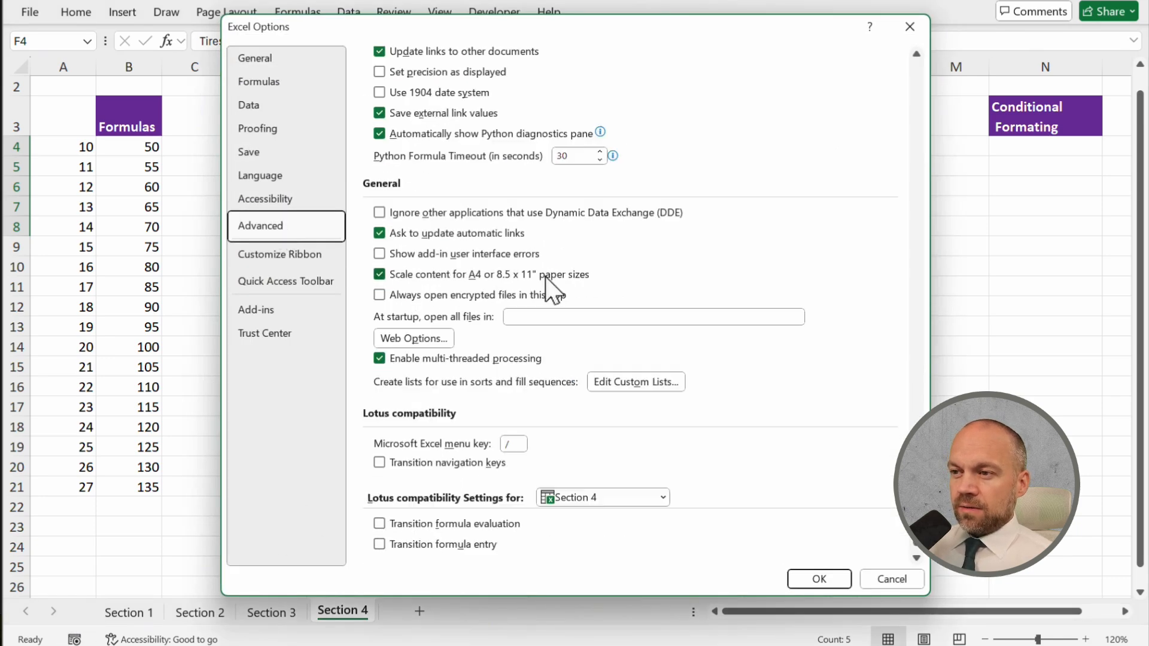
click(630, 383)
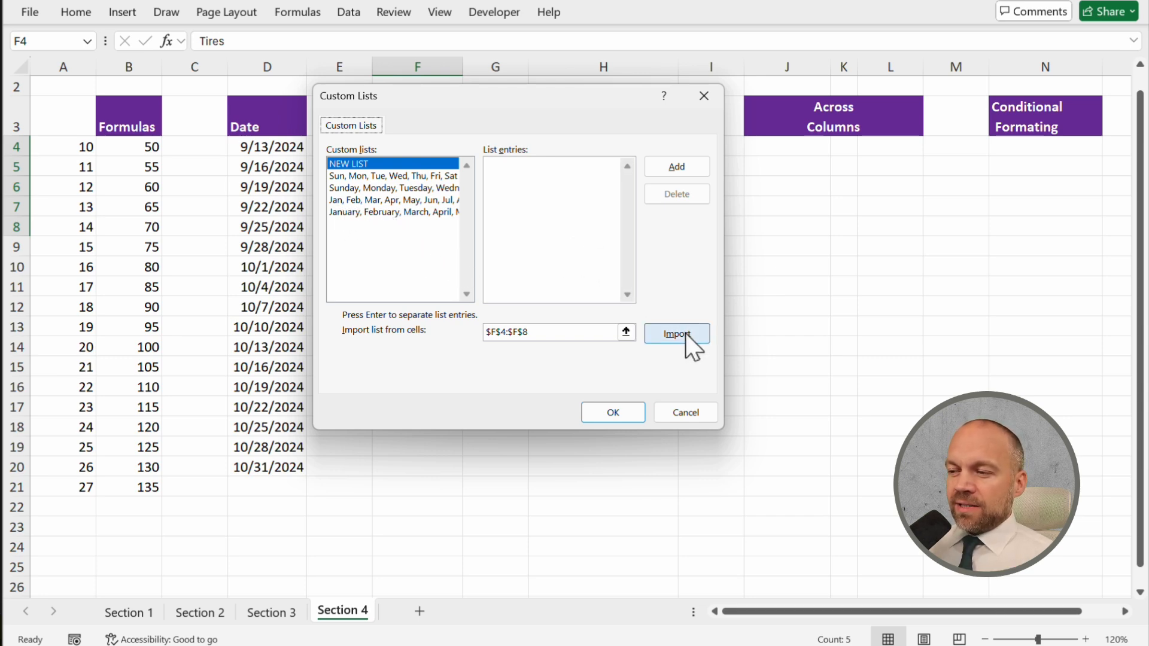
- Import cells F4:F8 as a new custom list and confirm the options
drag(488, 94, 743, 1)
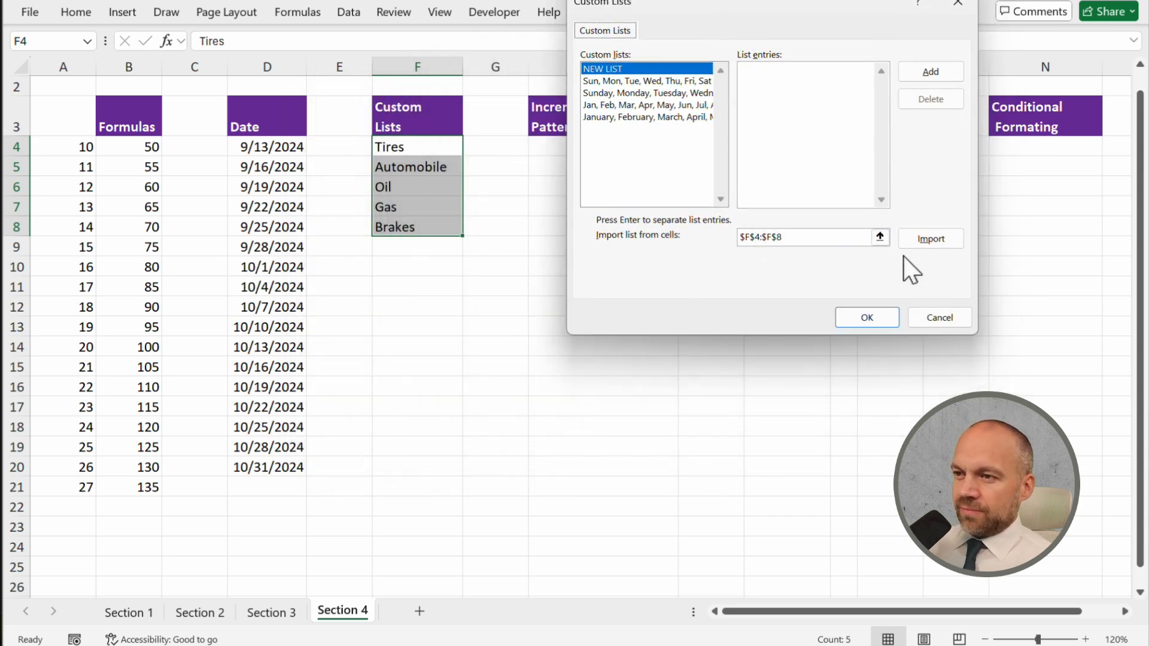
click(880, 237)
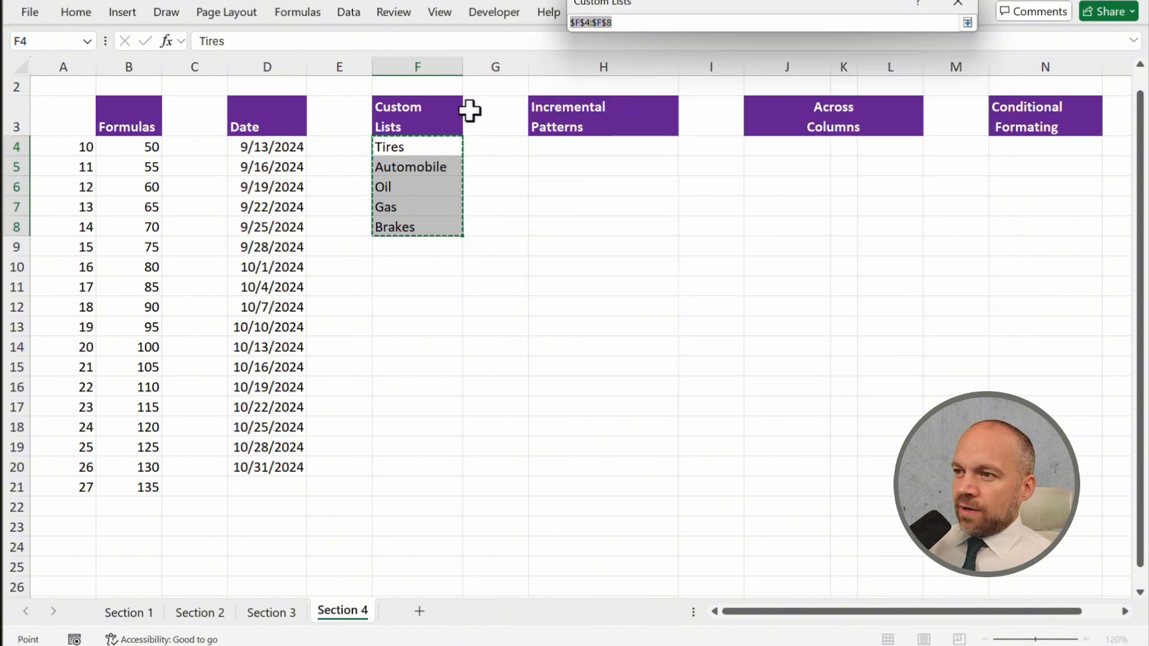
click(968, 22)
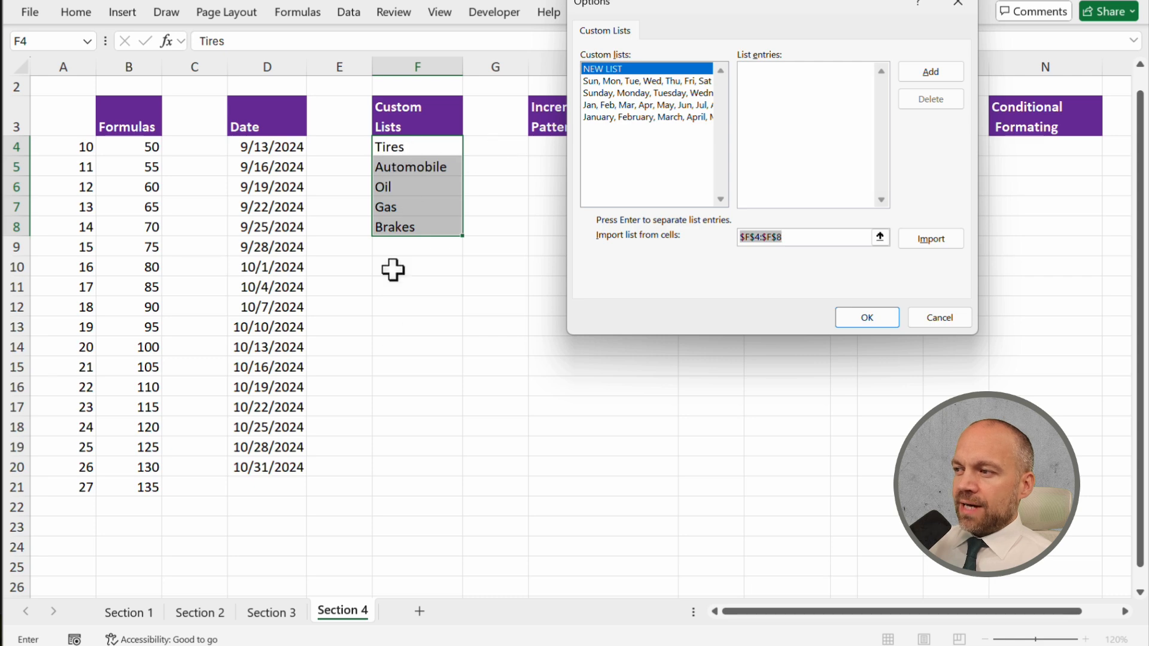
click(926, 242)
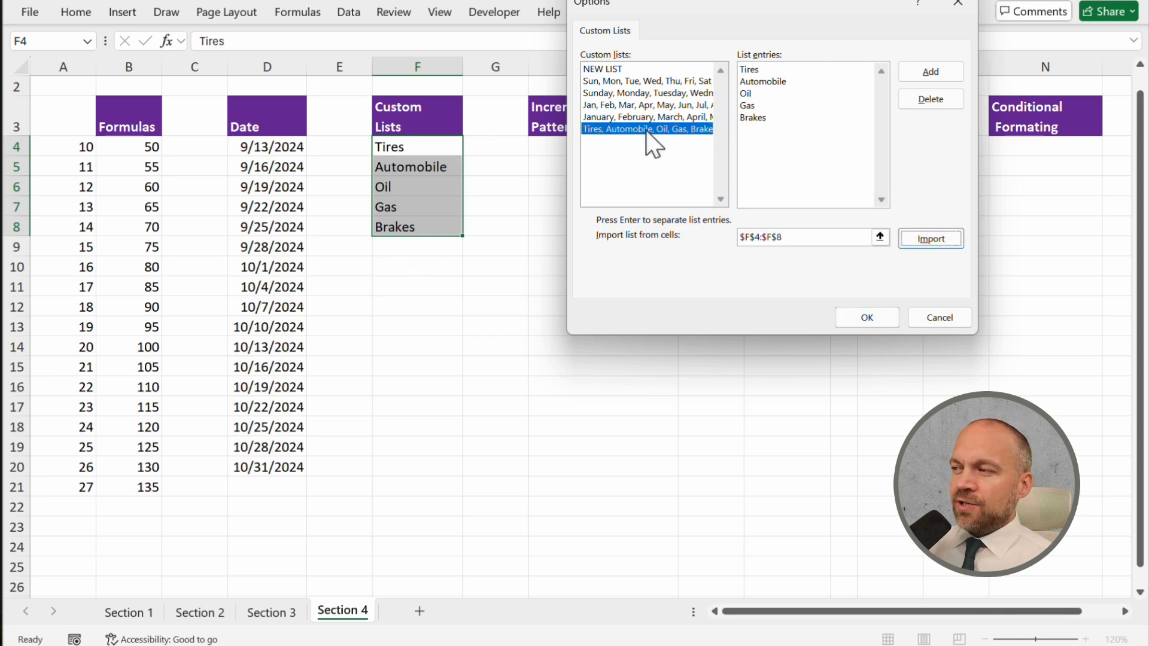
click(794, 122)
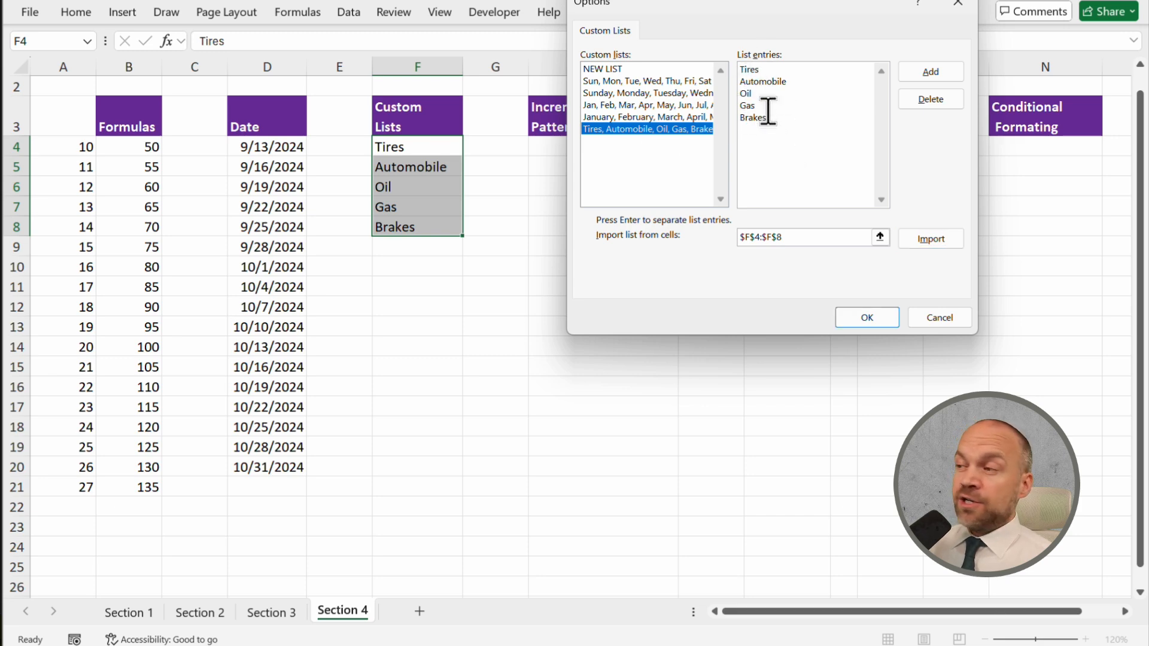
click(873, 320)
click(820, 584)
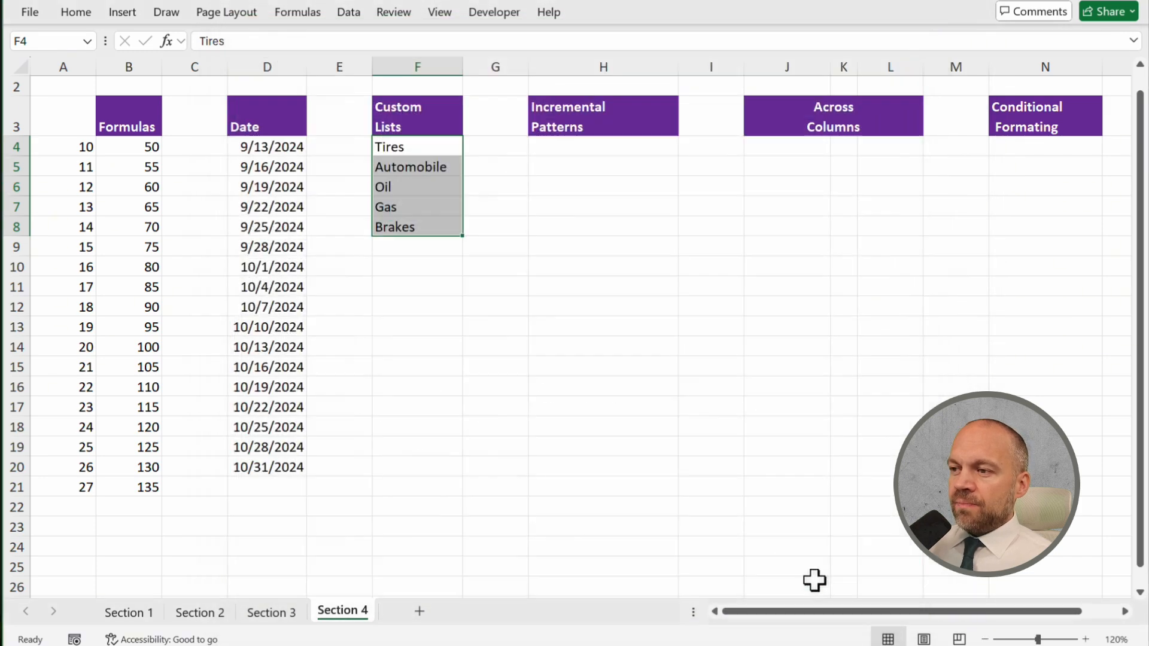
- Enter Oil in H11 and fill the custom list sequence down to H23
click(580, 287)
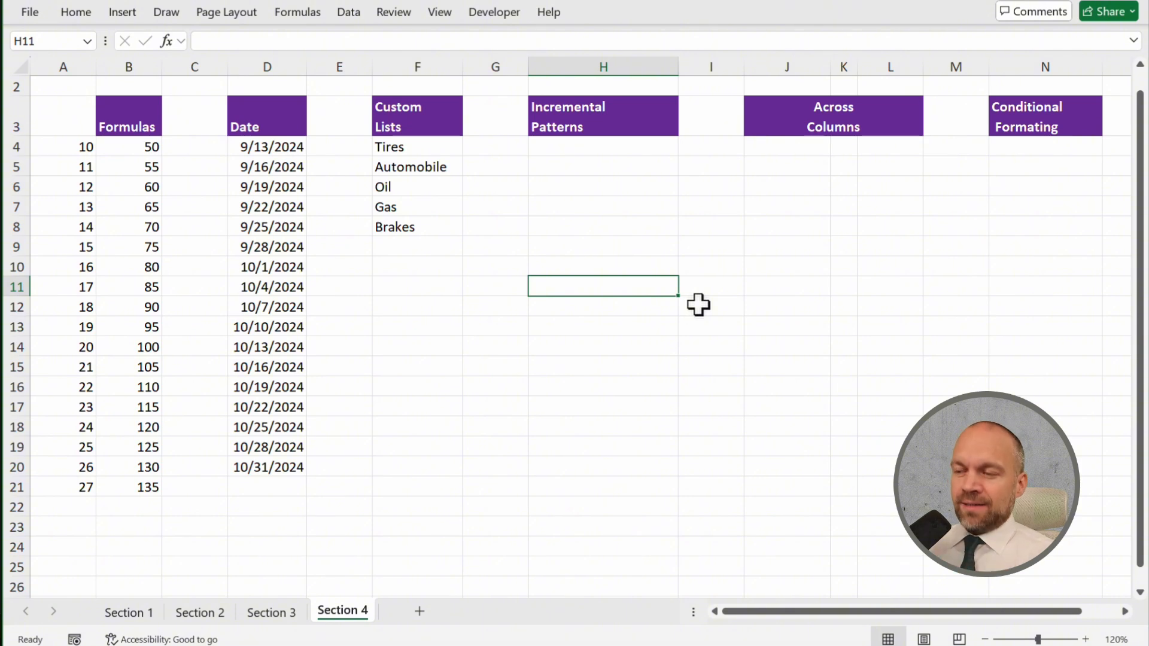
text(O)
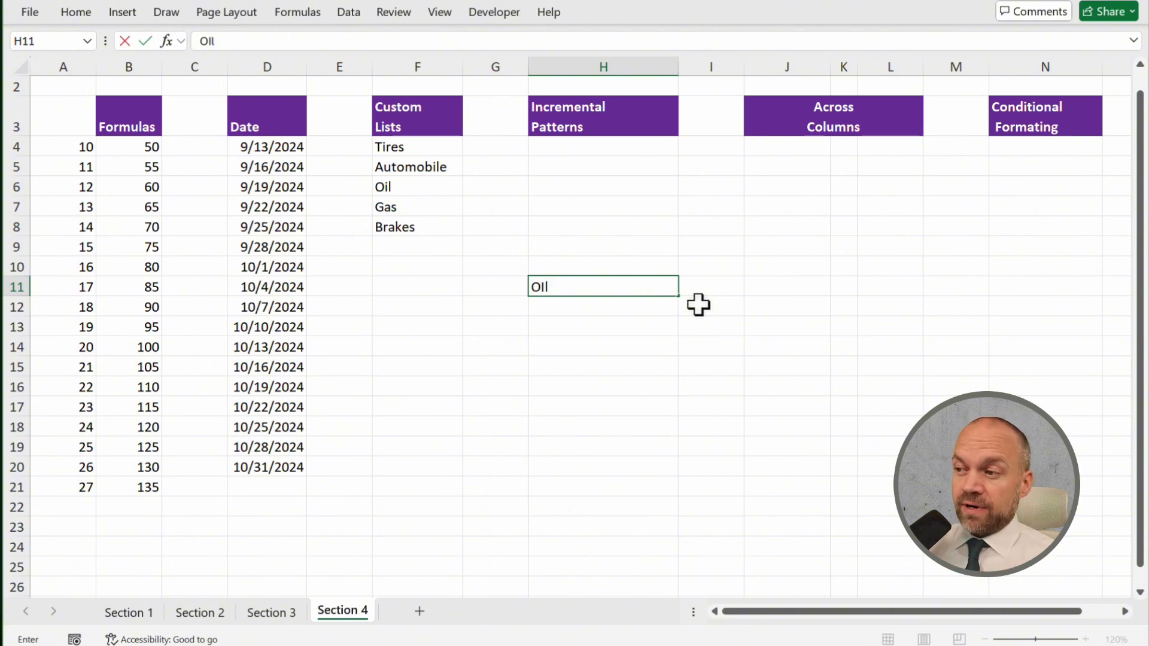
text(il)
key(Return)
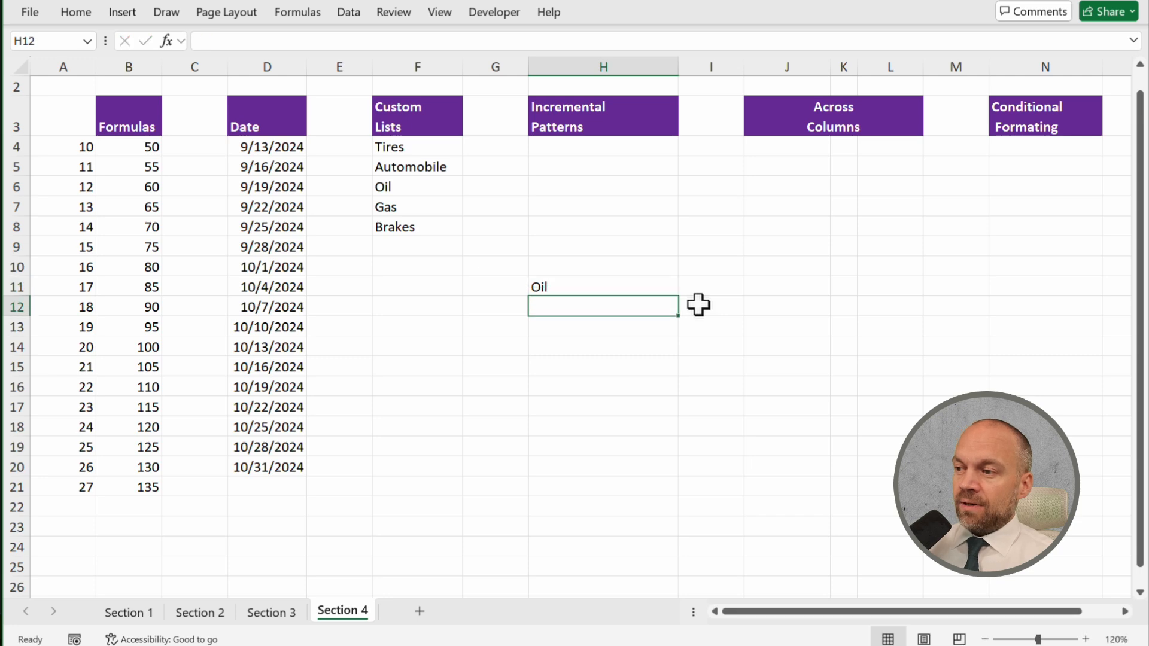
key(Up)
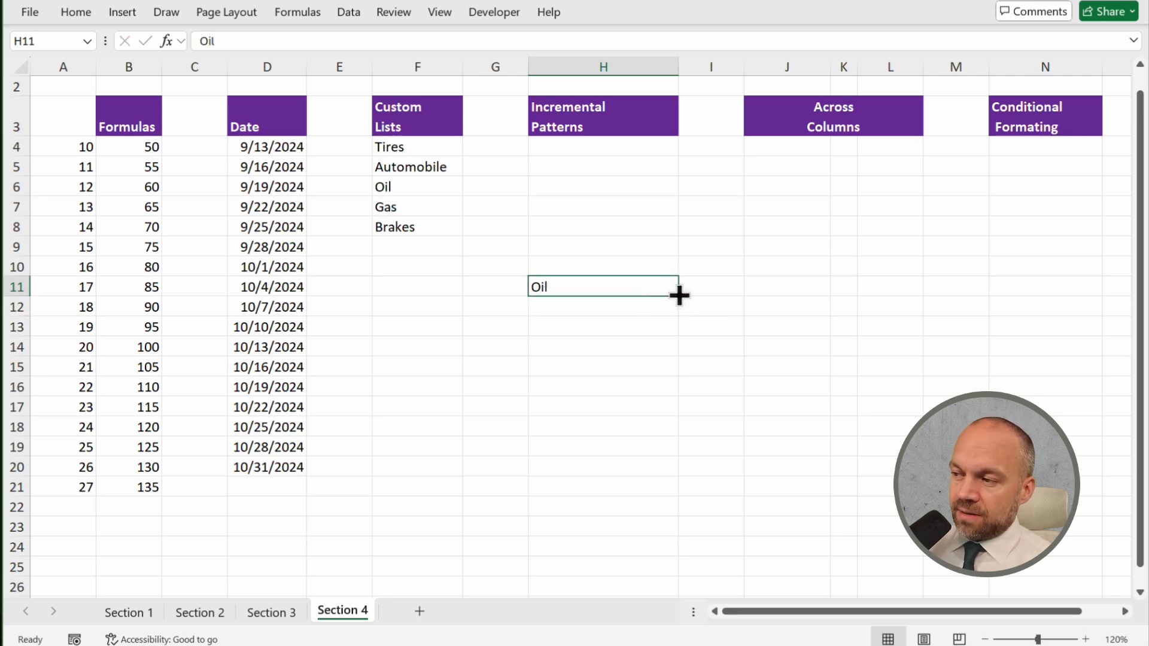
drag(680, 295, 692, 536)
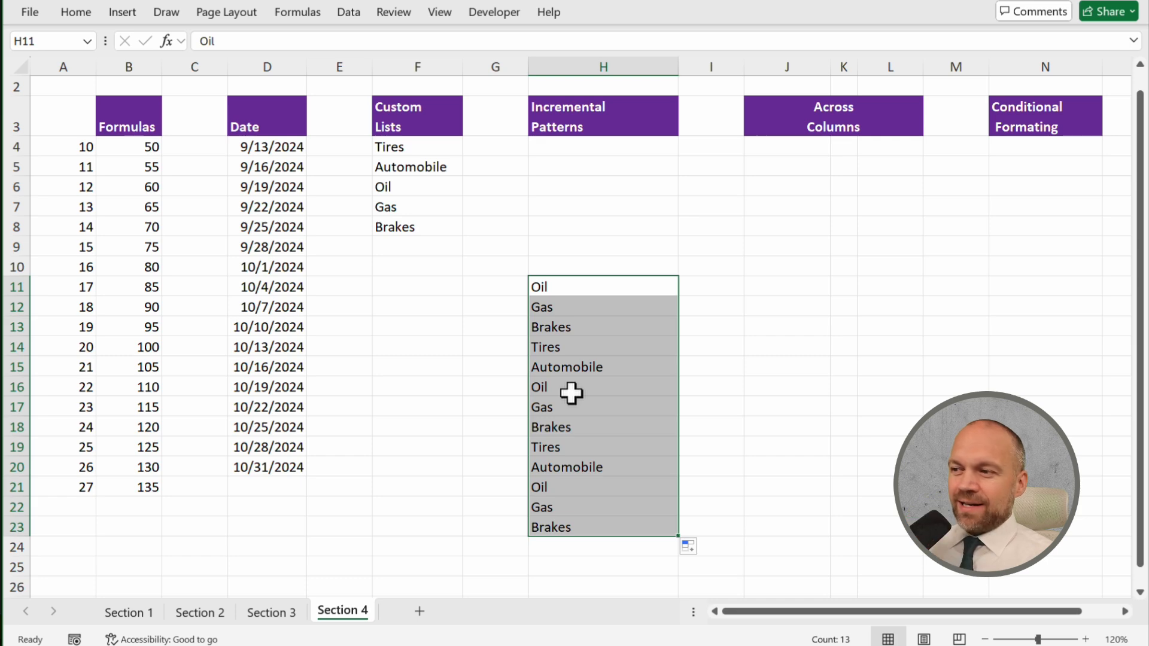
click(574, 288)
drag(575, 288, 592, 466)
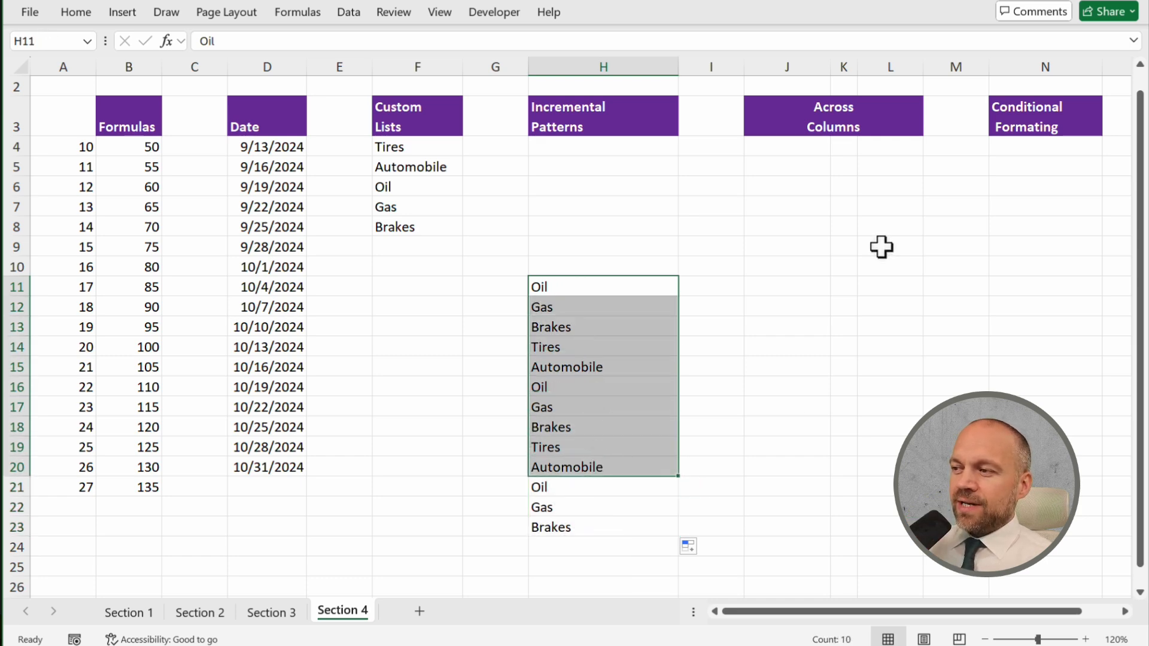
- Enter Tires in J9 and fill the custom list sequence down column J
click(814, 246)
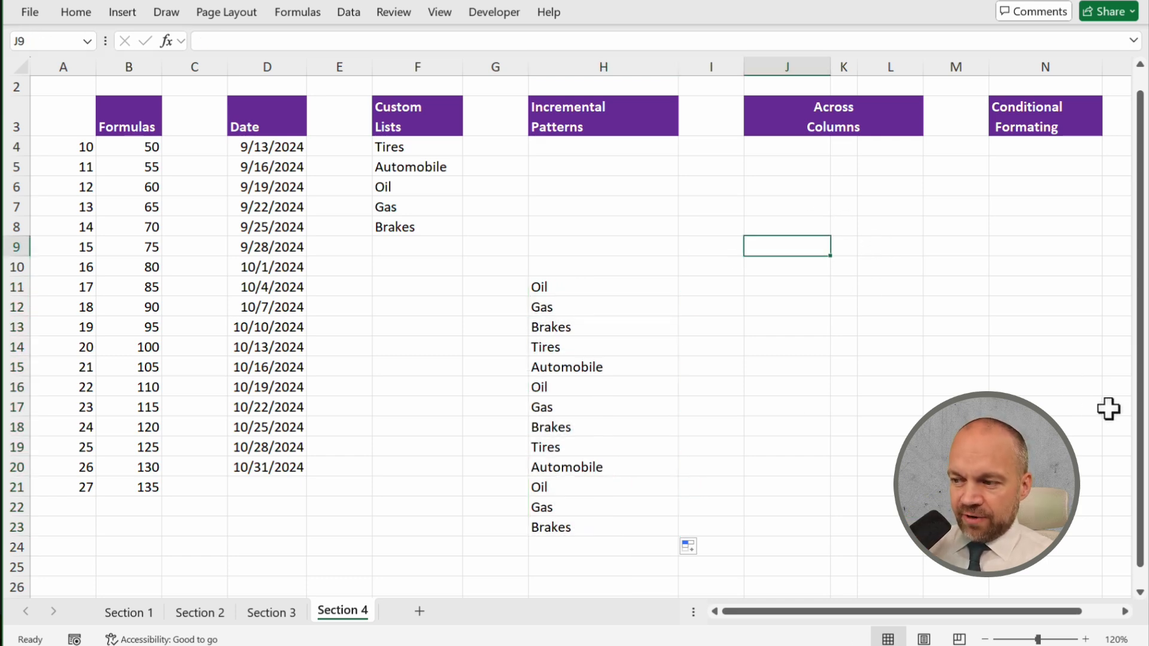
text(Tires)
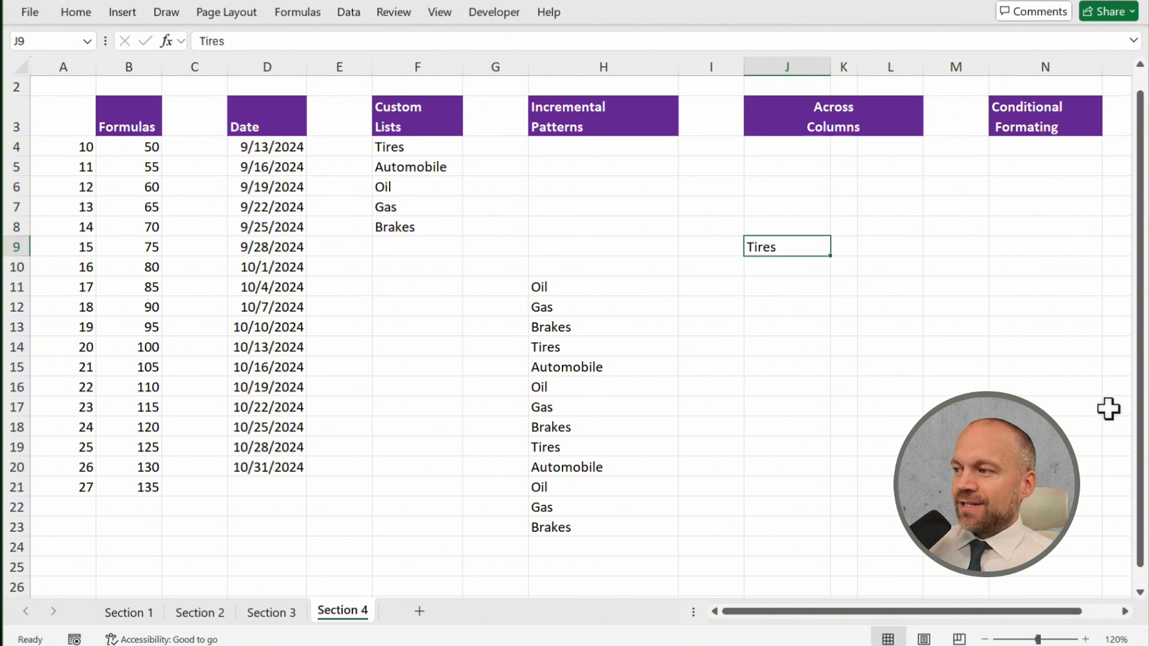
drag(832, 257, 859, 532)
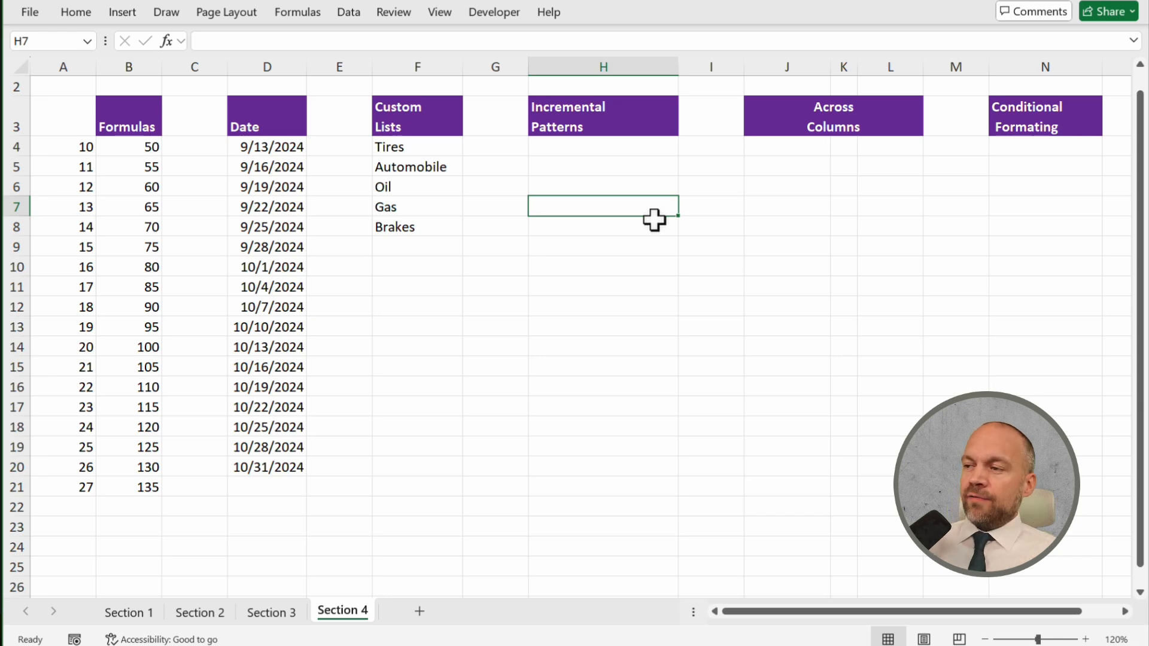
- Enter 12 in H5 and 24 in H6, and fill the incremental series down to H20
key(Up)
key(Up)
key(Up)
key(Down)
text(12)
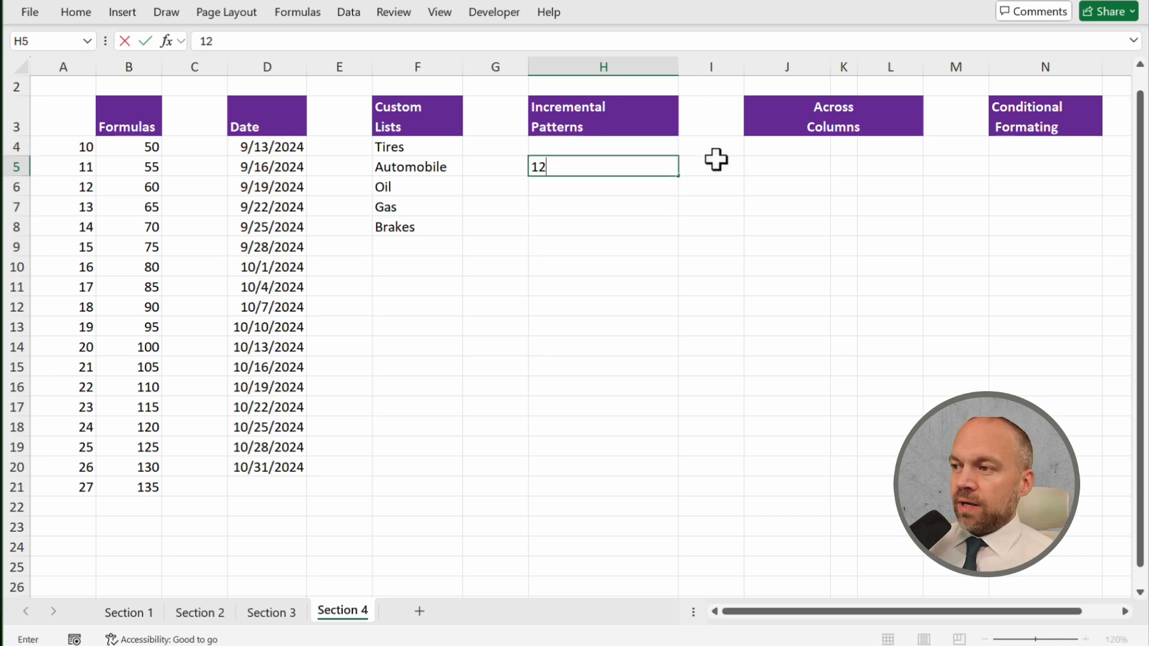
key(Return)
text(224)
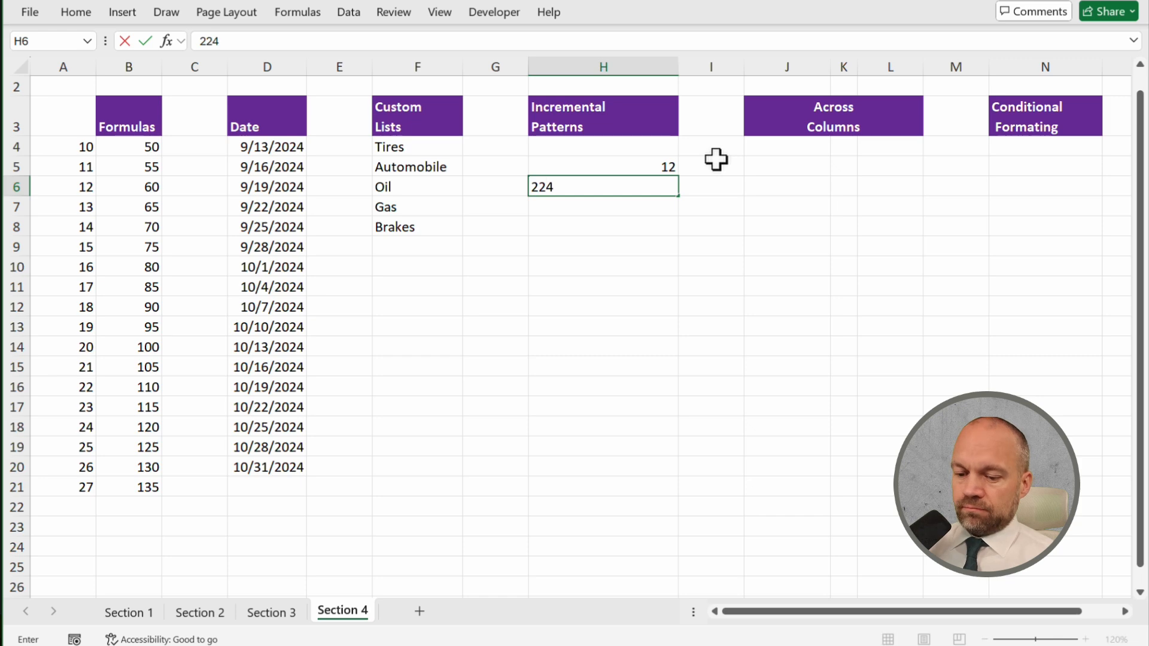
key(BackSpace)
key(BackSpace)
text(4)
key(shift+Up)
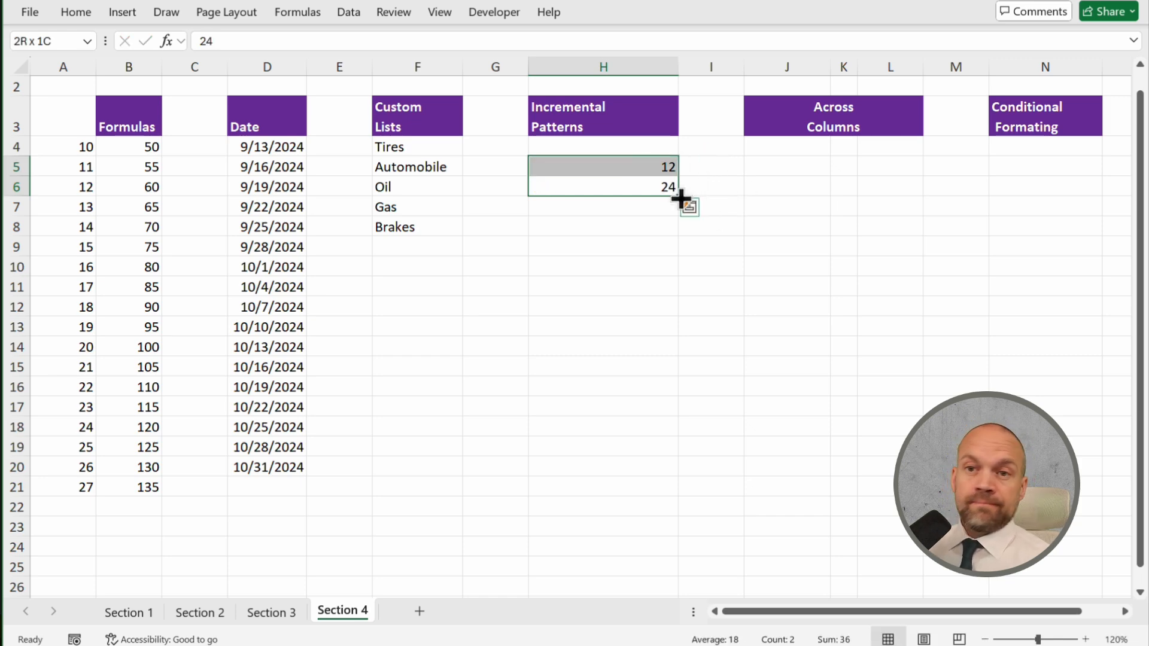
drag(681, 199, 688, 479)
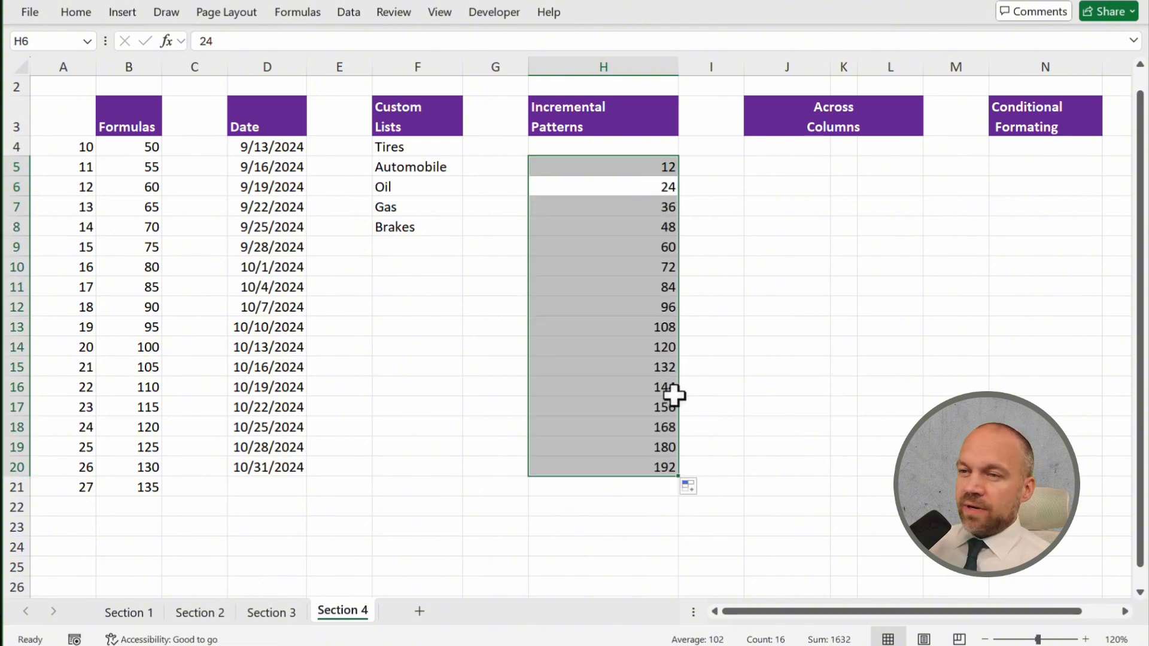
- Enter Monday, Wednesday, Friday, Monday in J4:J7, 8h, 4h, 7h, 8h in K4:K7, and 50$, 30$ in L4:L5
drag(824, 341, 685, 317)
click(360, 146)
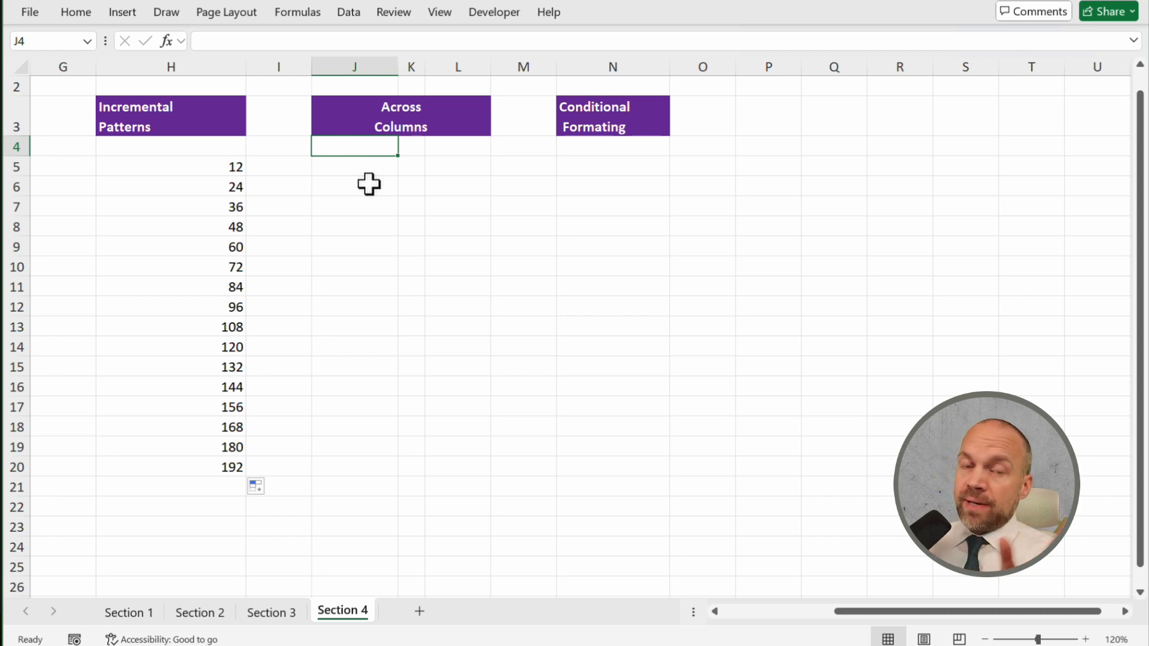
text(MN)
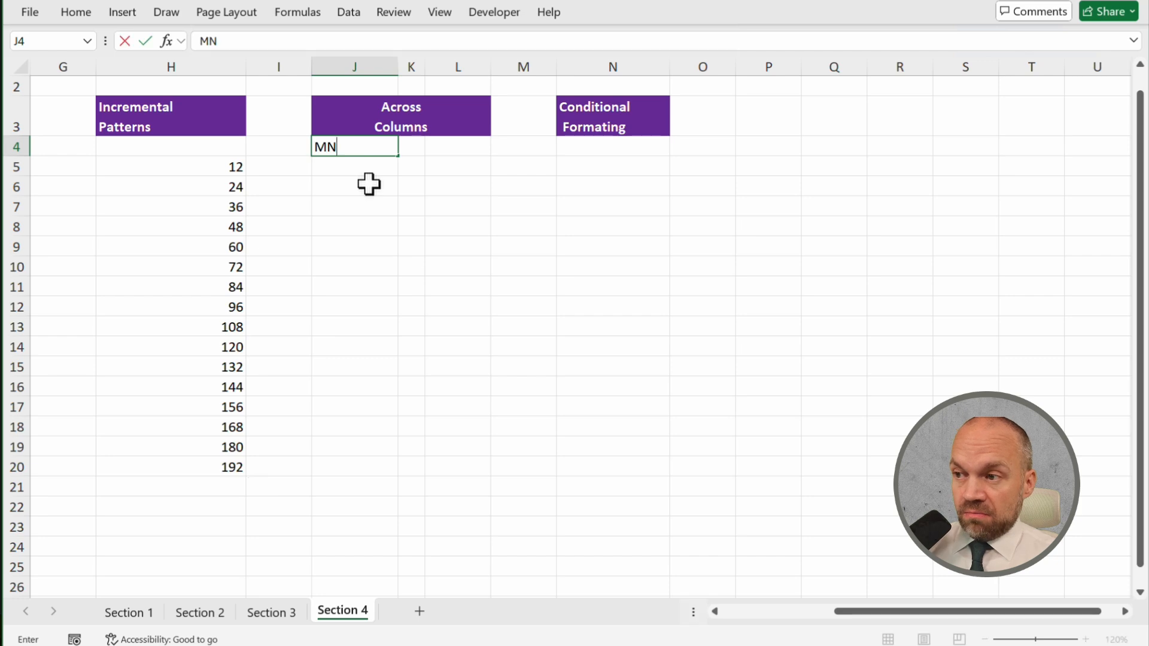
text(nday)
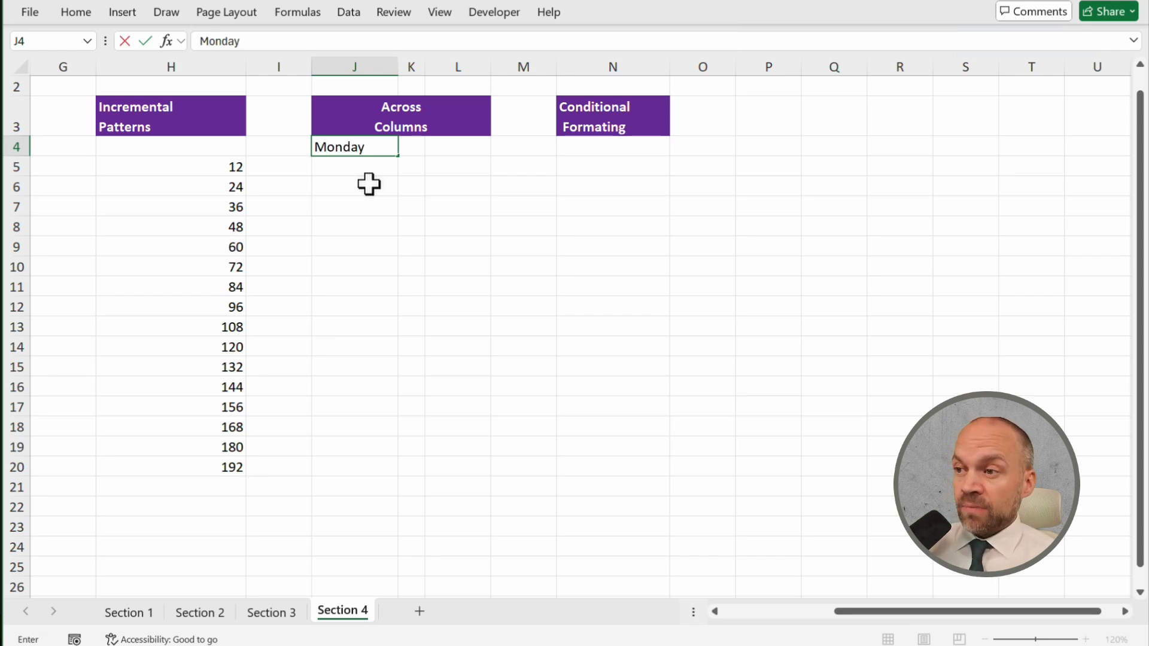
key(Return)
text(Wedne)
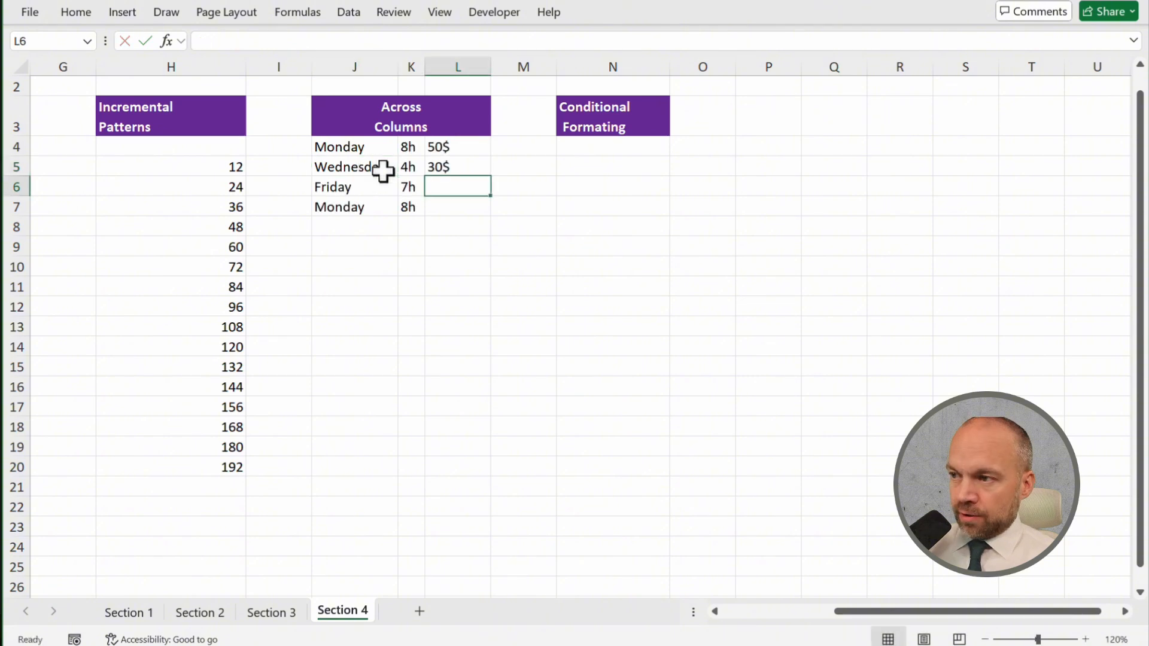
- Enter 40$ in L6 and 50$ in L7, and fill the J4:L7 pattern across all three columns down to row 20
text(40)
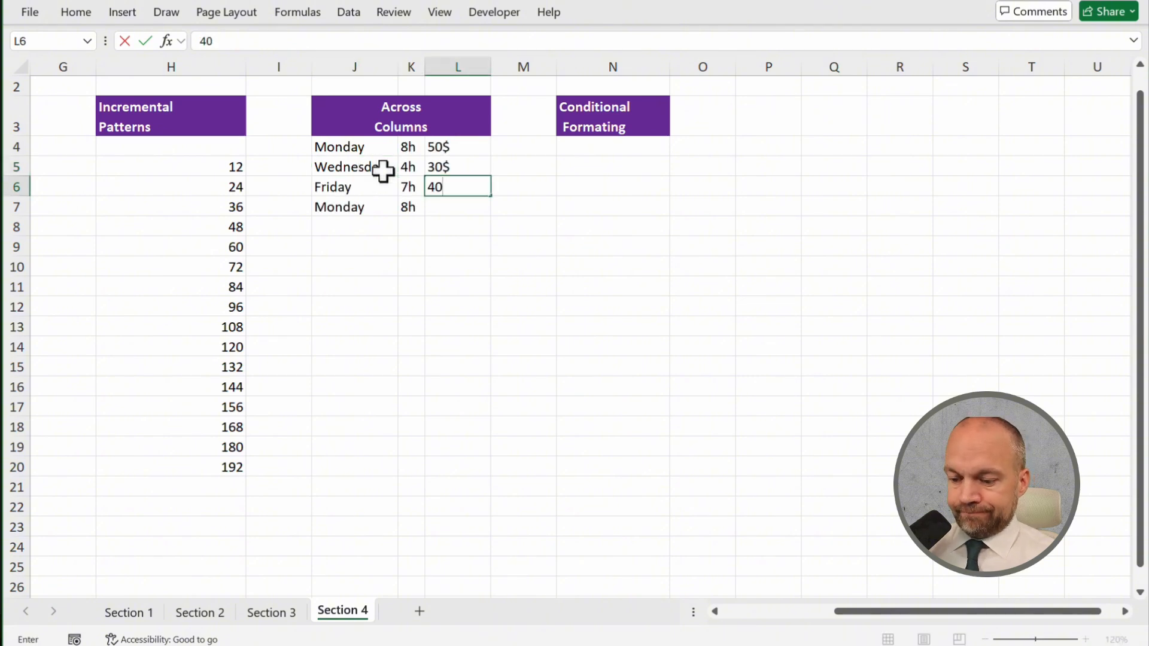
text($)
key(Return)
text(50)
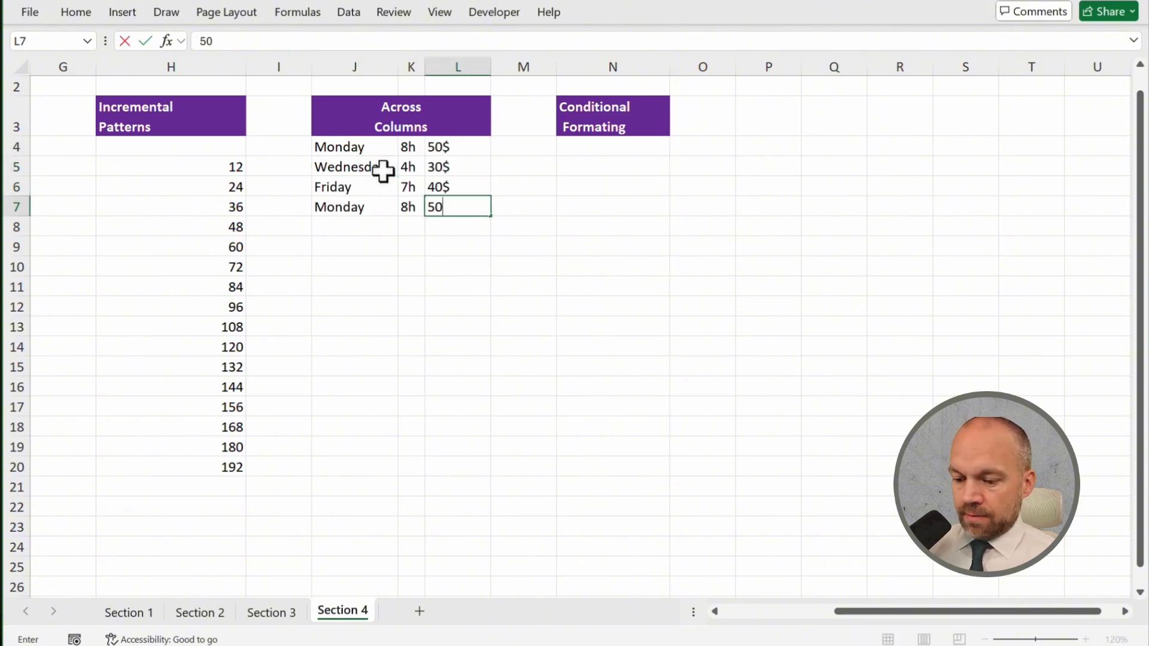
text($)
key(Return)
key(Up)
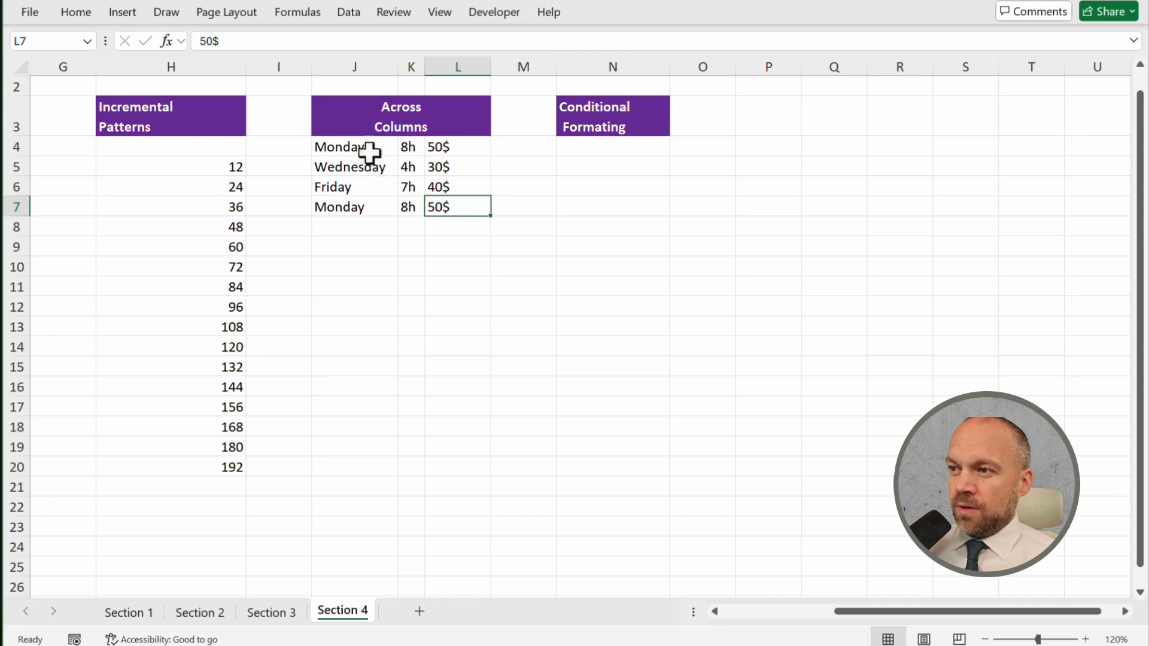
drag(372, 153, 513, 475)
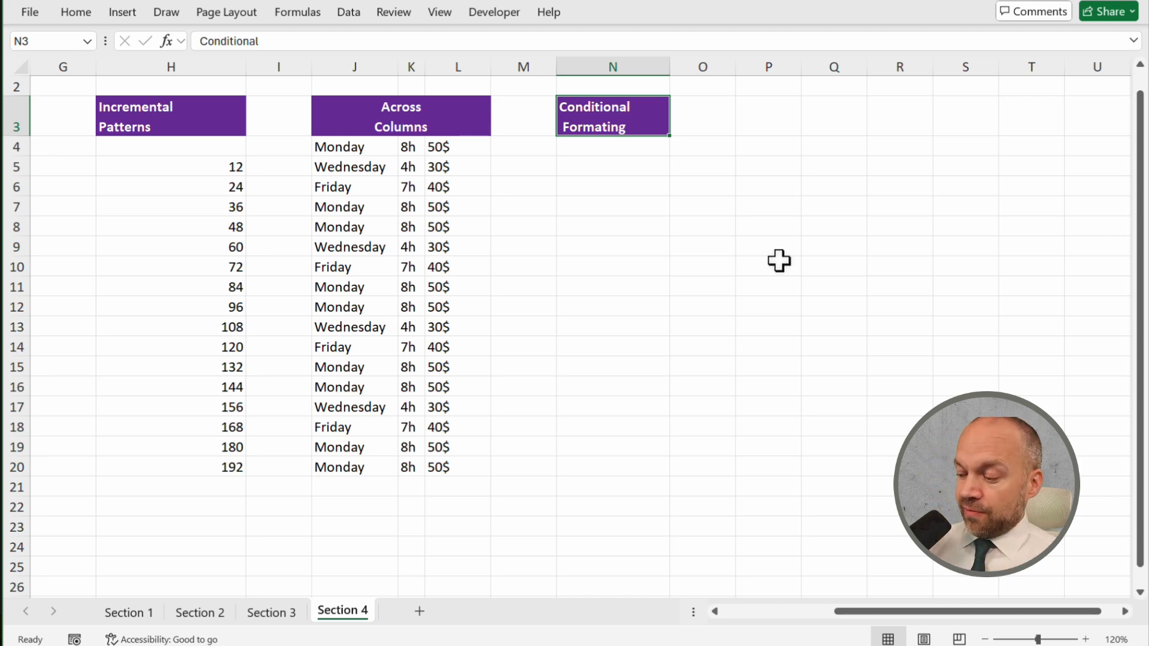
- Enter the percentages 70%, 80%, 50%, 40% and 30% in N4:N8 under the Conditional Formating heading
key(Down)
text(70)
key(Return)
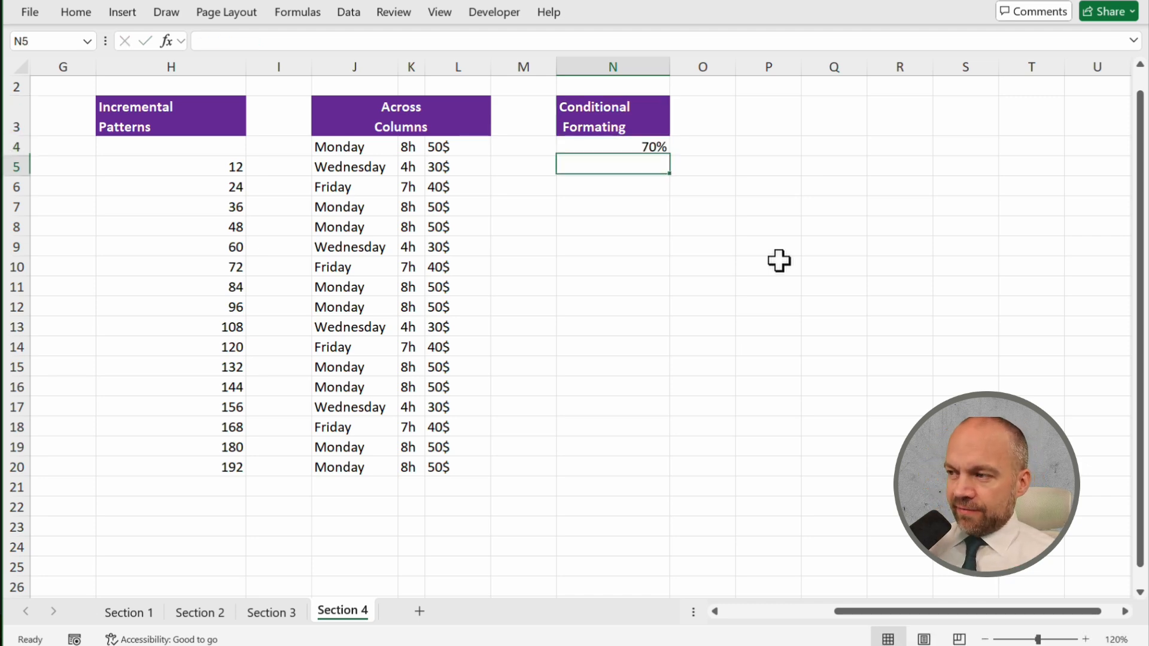
text(80)
key(Return)
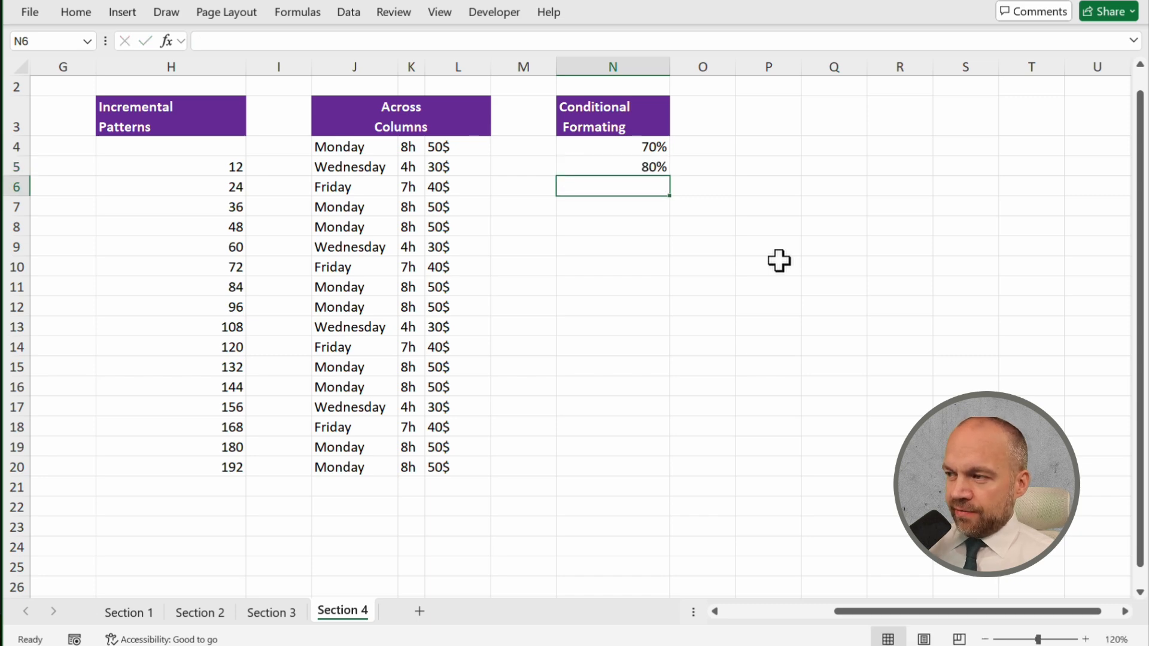
text(50)
key(Return)
text(40)
key(Return)
text(30)
- Apply the green-yellow-red color scale conditional formatting to N4:N8
key(shift+Up)
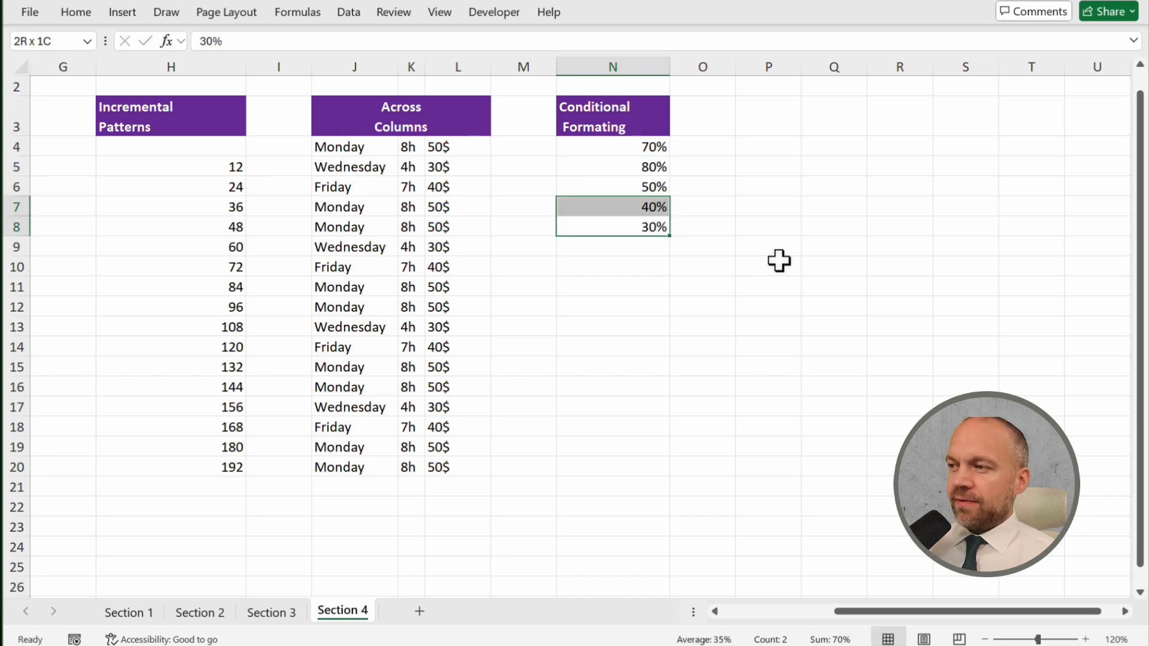
key(shift+Up)
key(shift+Up)
key(shift+Up)
click(67, 15)
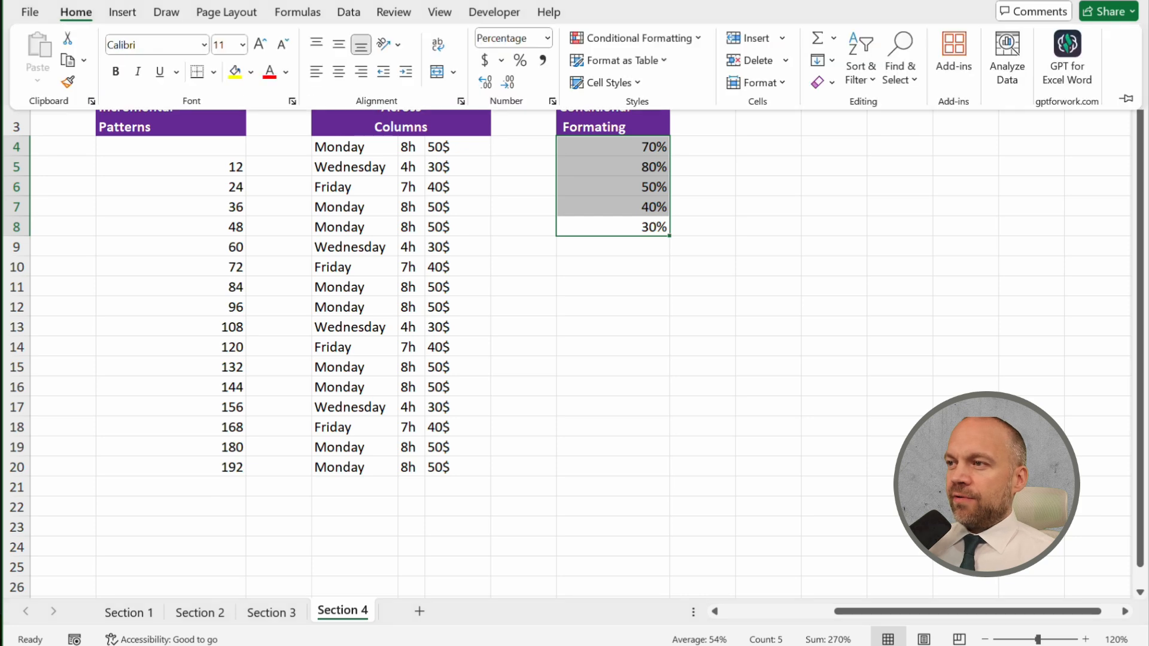
click(699, 39)
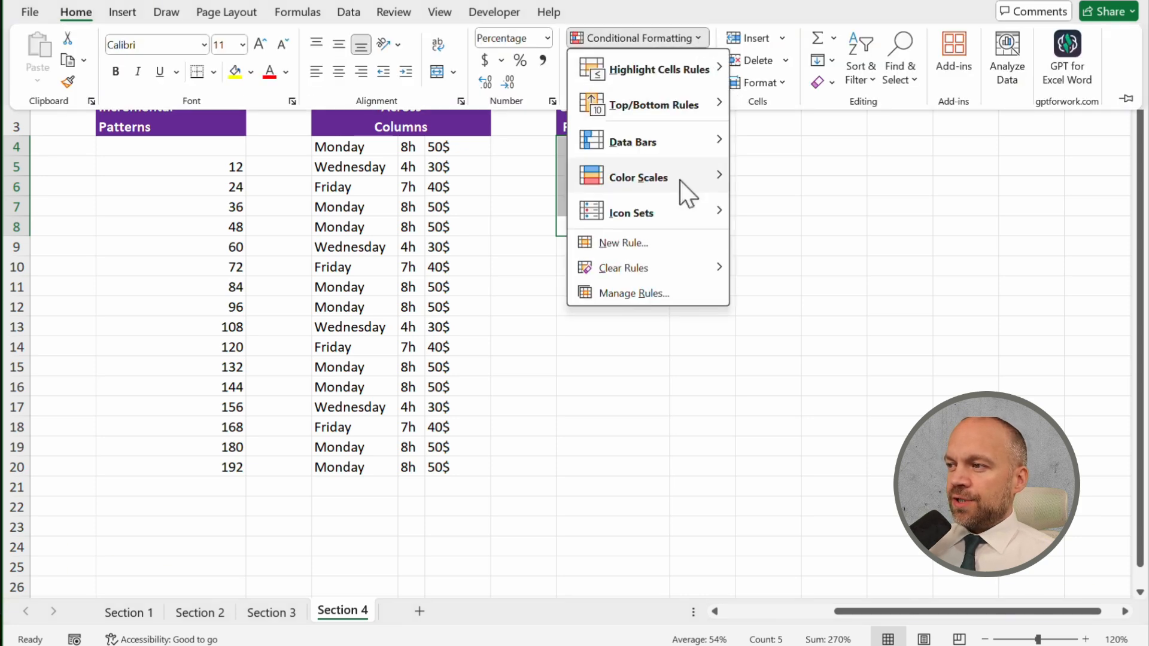
mouse_move(680, 181)
click(741, 171)
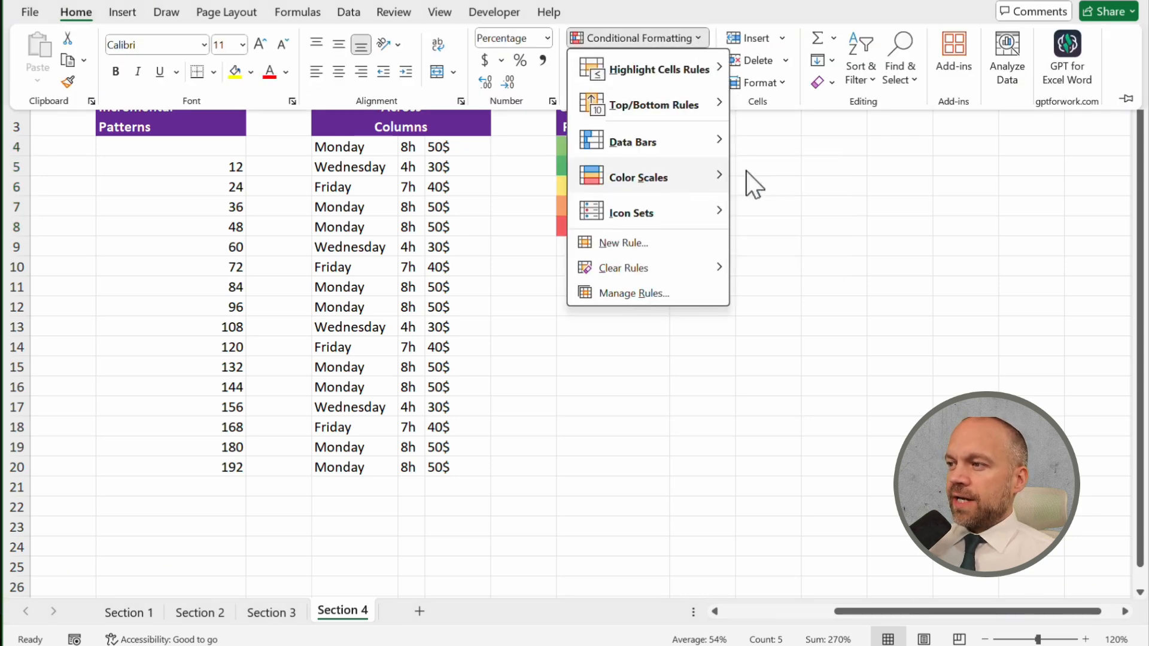
- Fill the color-scaled percentages from N4:N8 down to N20 and select N4:N20
drag(669, 236, 671, 476)
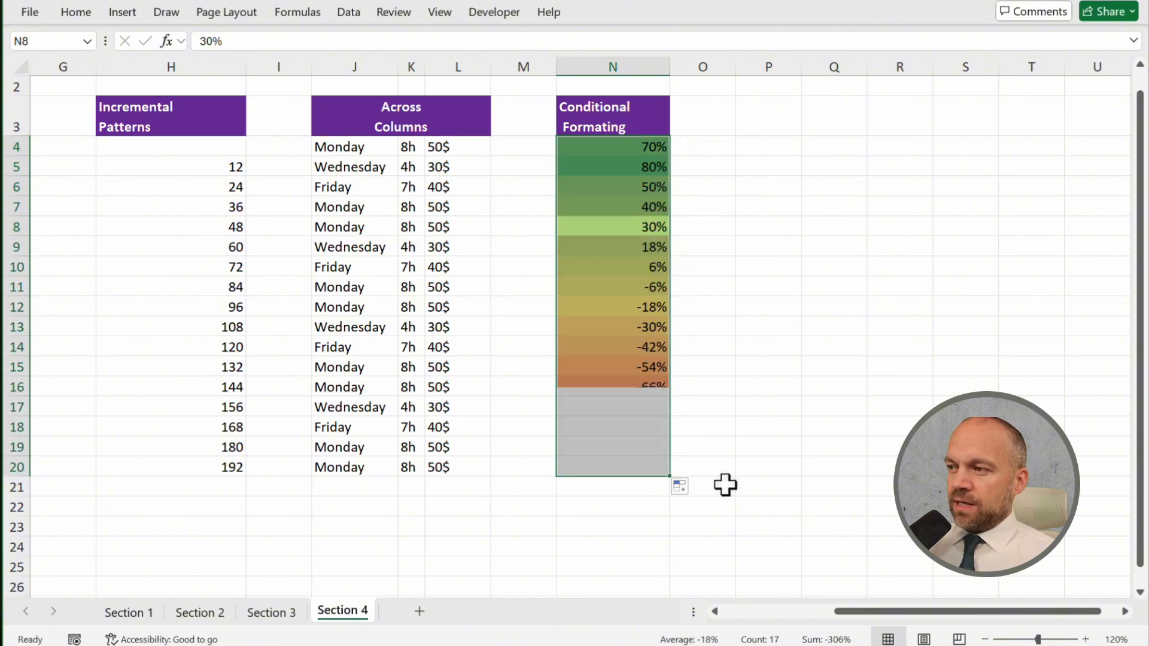
drag(632, 147, 646, 465)
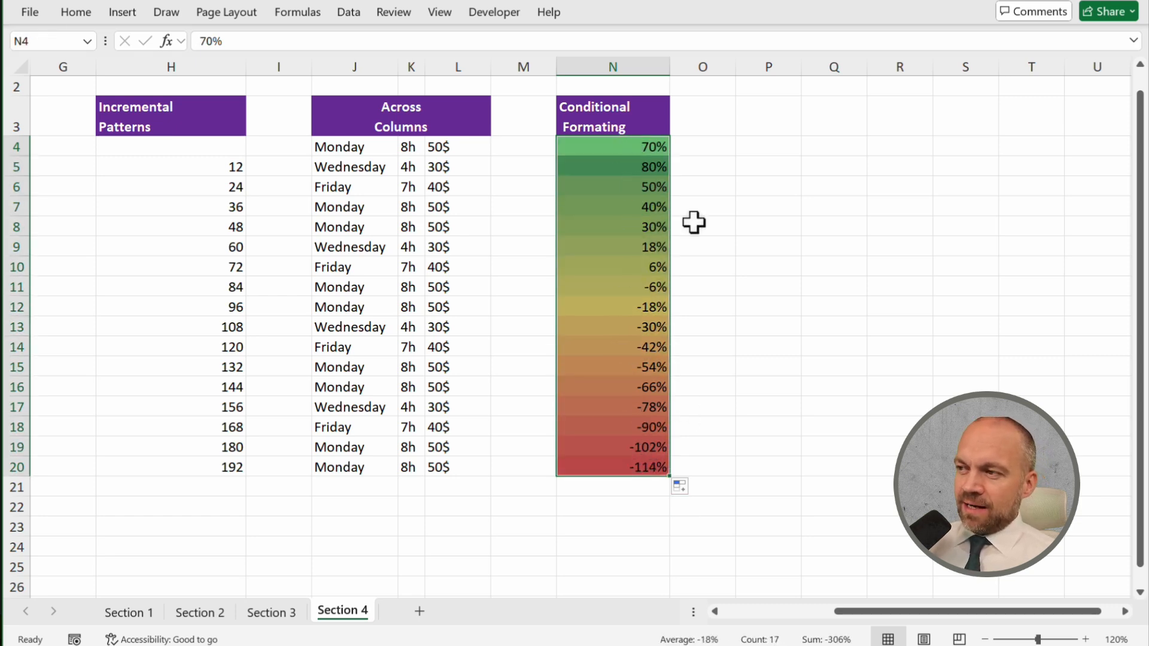
click(651, 144)
shift+click(631, 211)
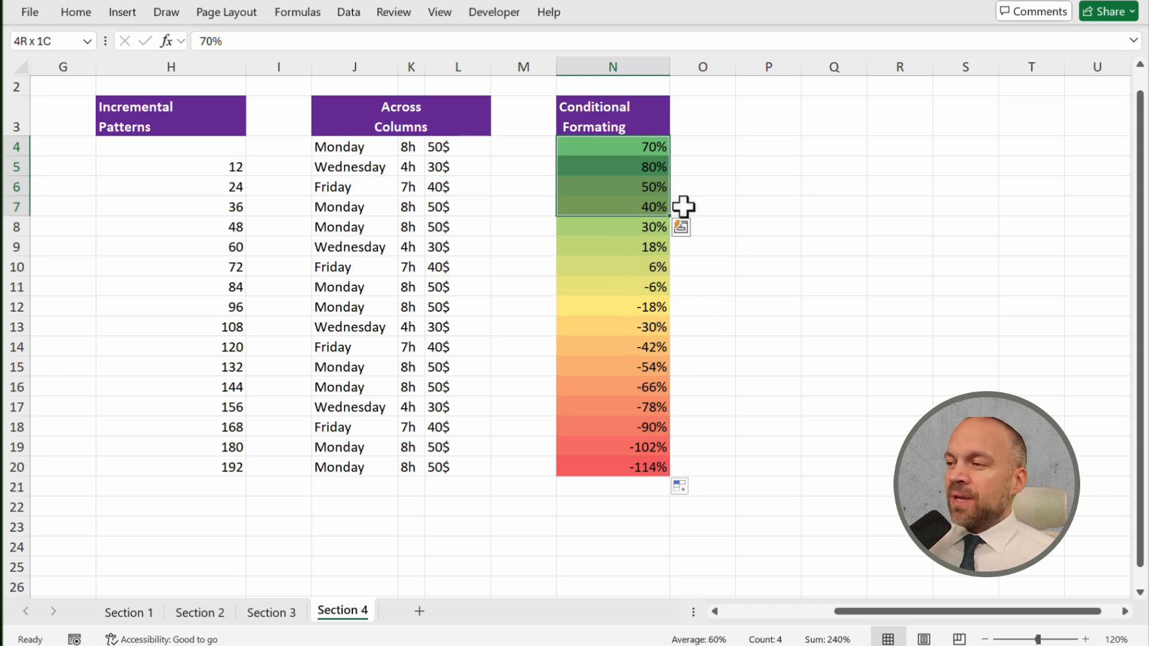
drag(626, 146, 647, 473)
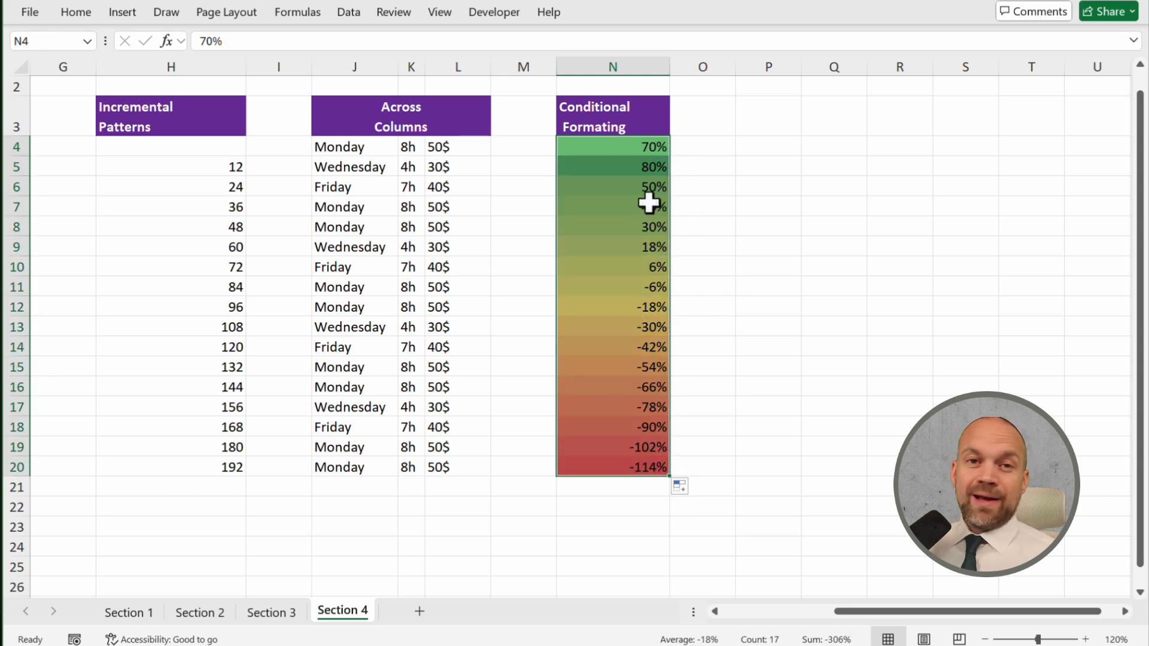